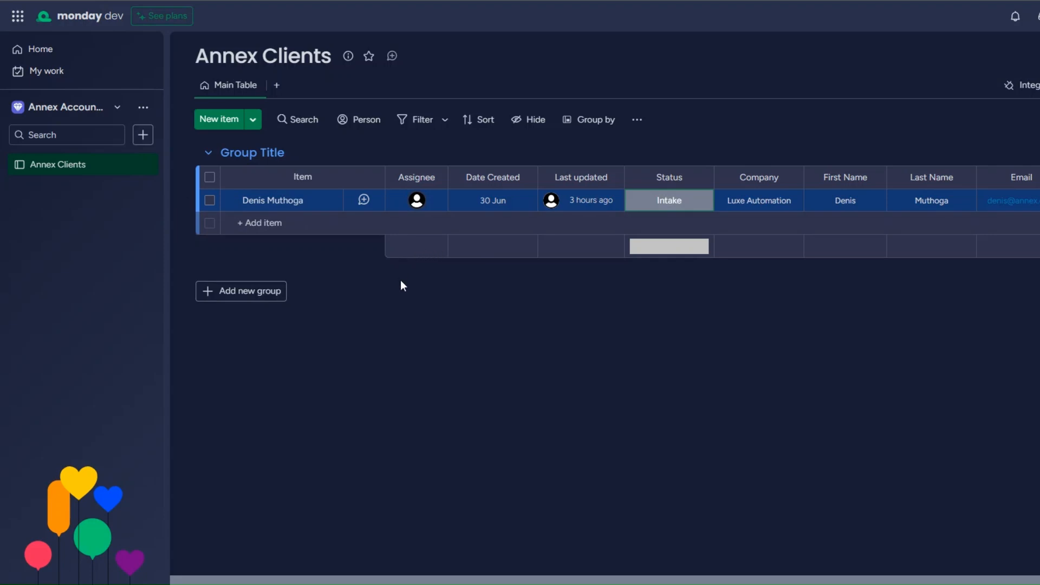
# Step: Set the client's status to Onboarding on the Annex Clients board
pyautogui.click(687, 209)
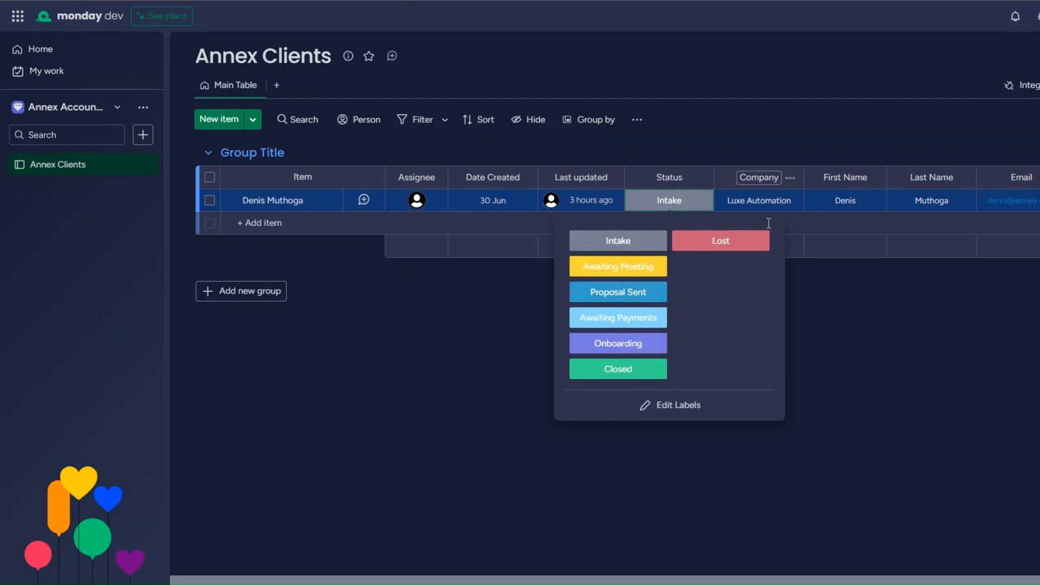
pyautogui.click(614, 349)
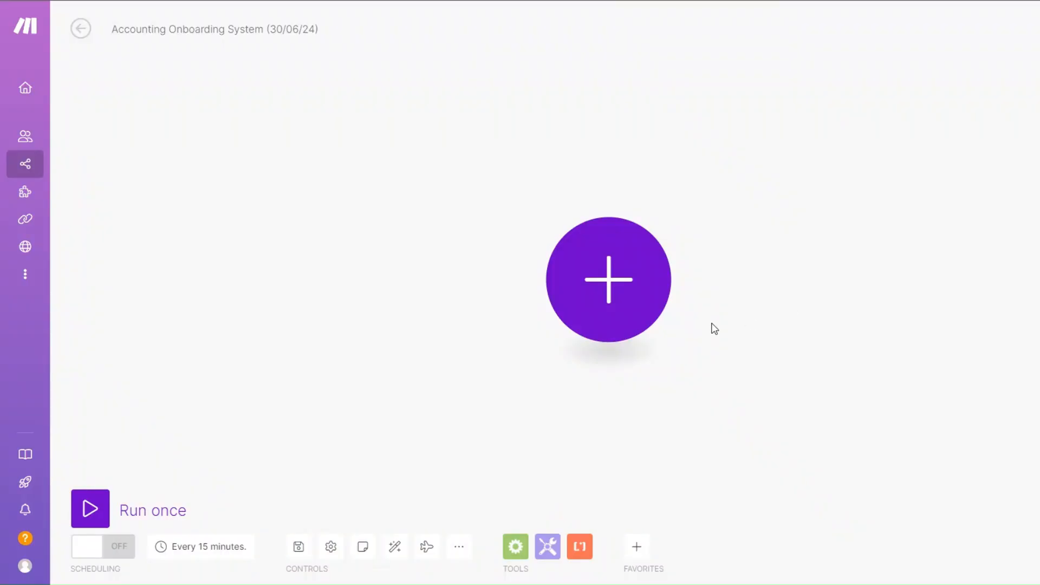
pyautogui.click(664, 315)
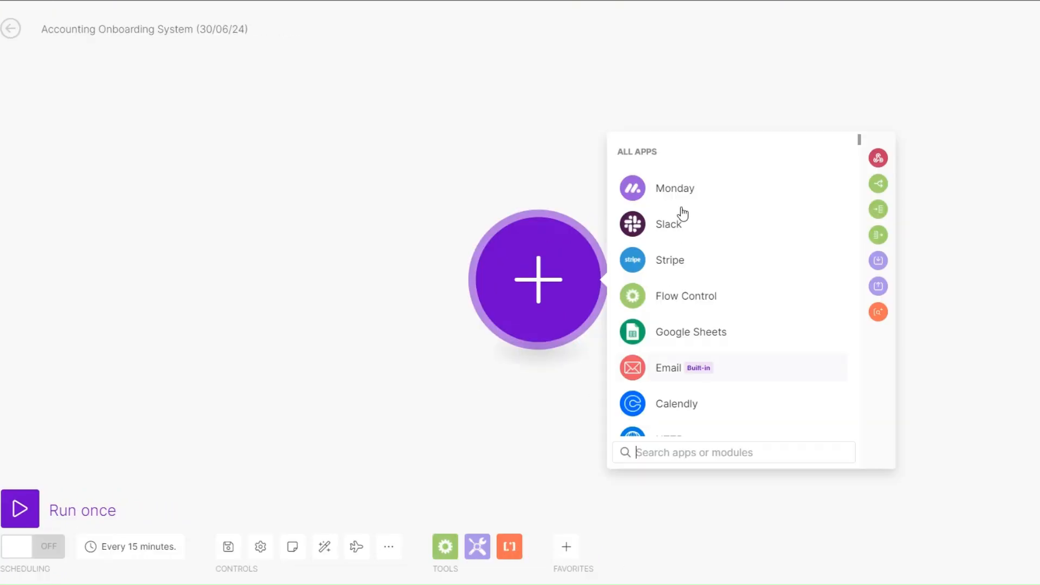
pyautogui.click(752, 195)
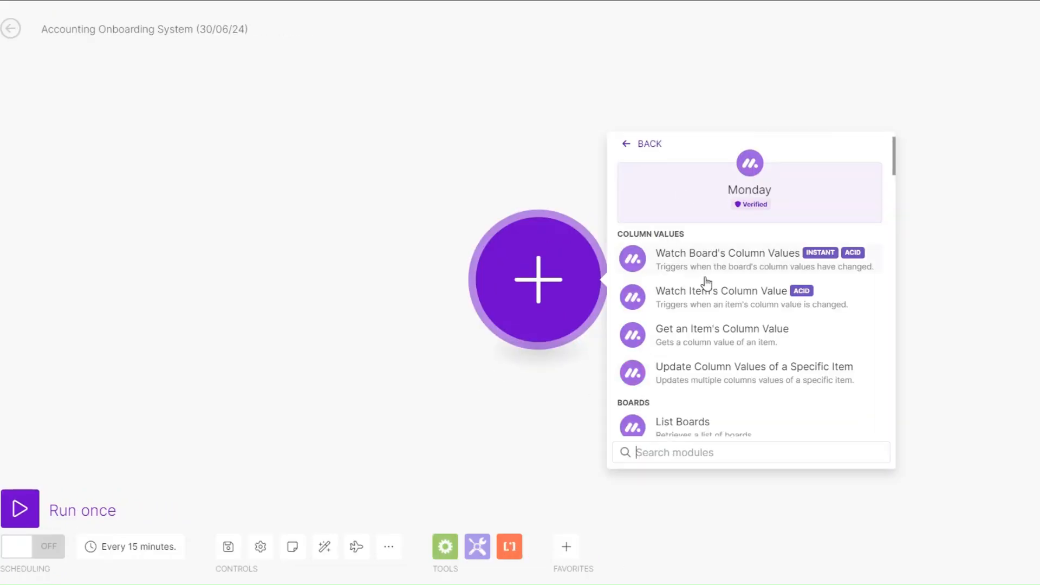
pyautogui.click(770, 265)
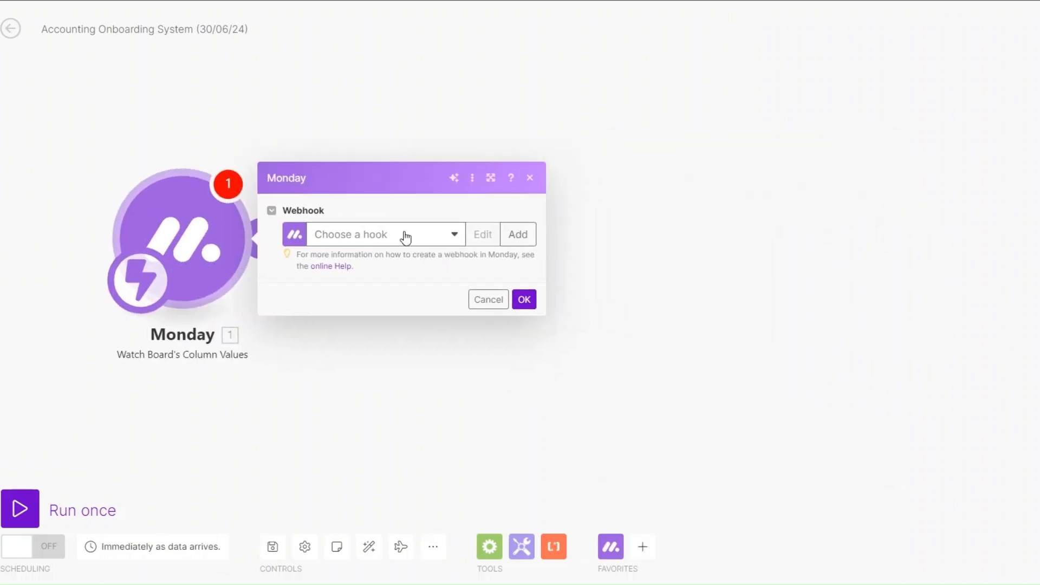
# Step: Start a new webhook for the Monday trigger and name it "Accounting Onboarding System webhook"
pyautogui.click(405, 237)
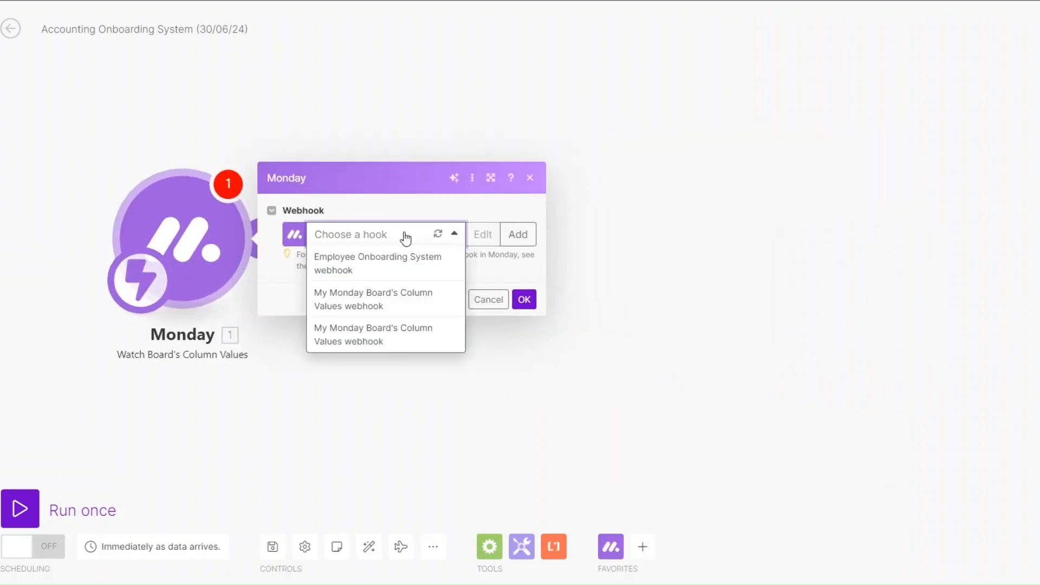
pyautogui.click(528, 238)
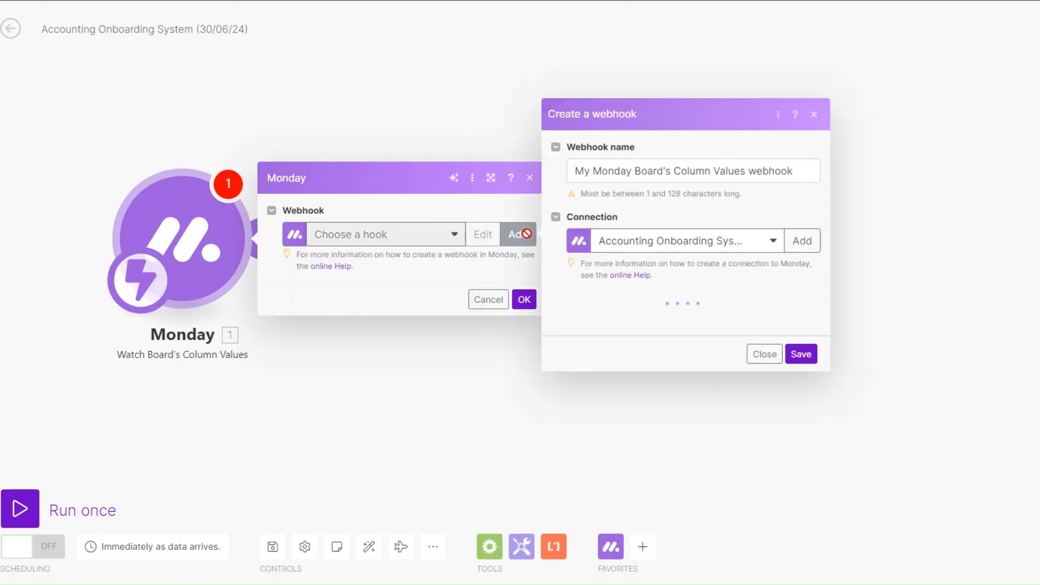
pyautogui.click(691, 174)
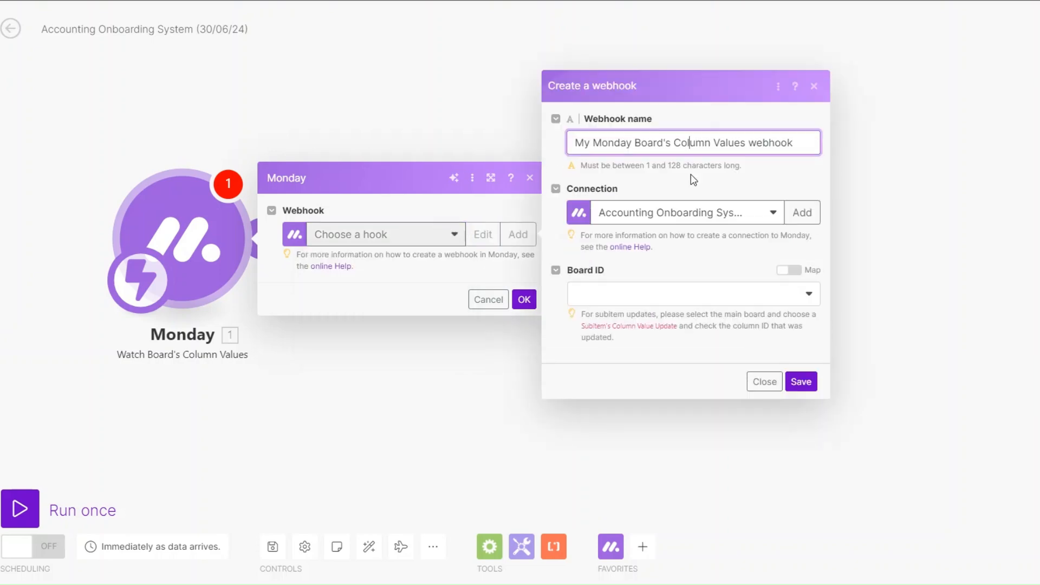
pyautogui.moveTo(747, 146); pyautogui.dragTo(561, 145)
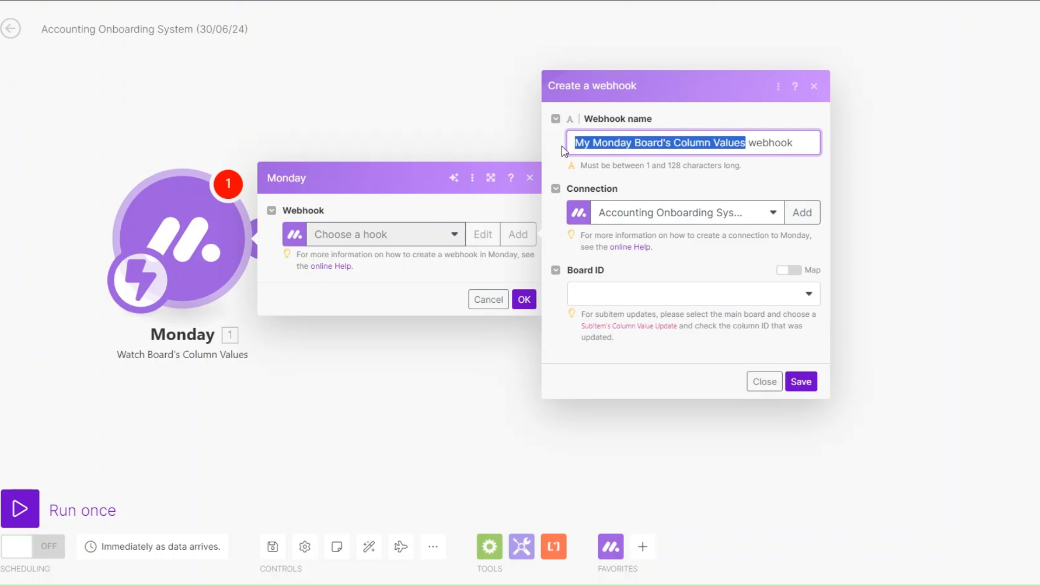
pyautogui.write('Accou')
pyautogui.write('nting On')
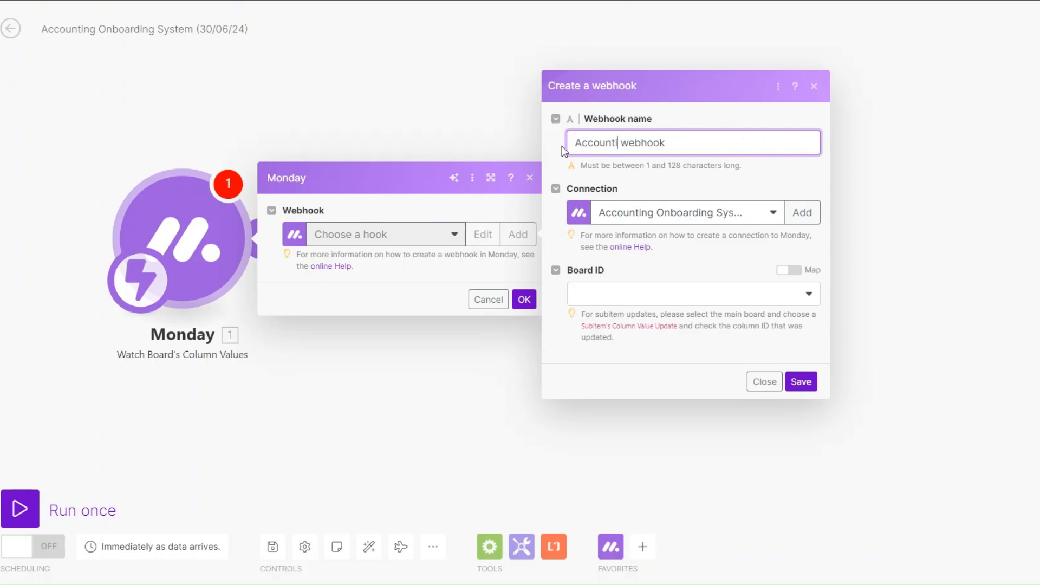
pyautogui.write('boarding System')
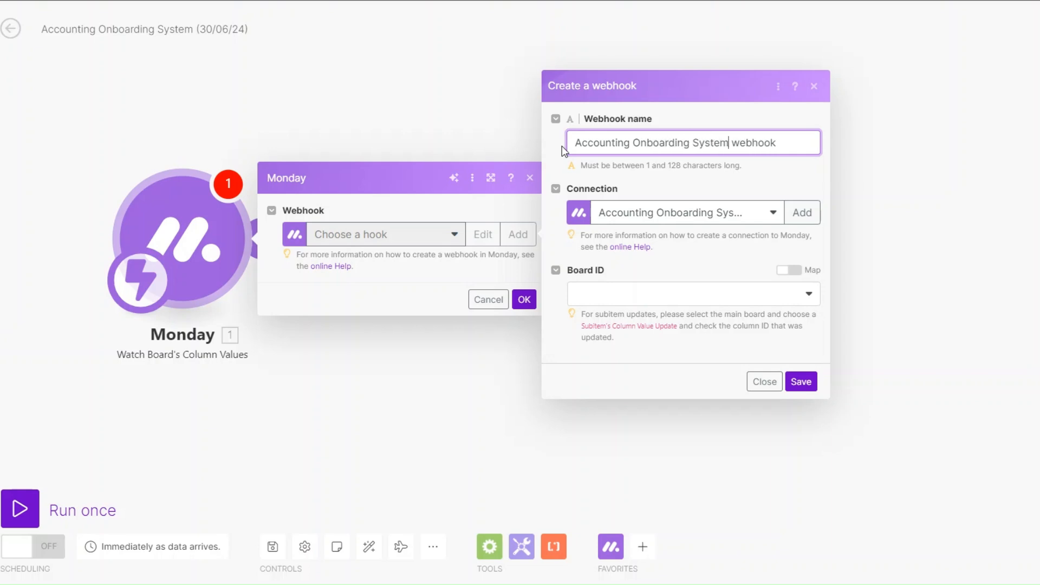
# Step: Save the webhook for the Annex Clients board with update type Item's Column Value Update, and copy its address
pyautogui.click(713, 304)
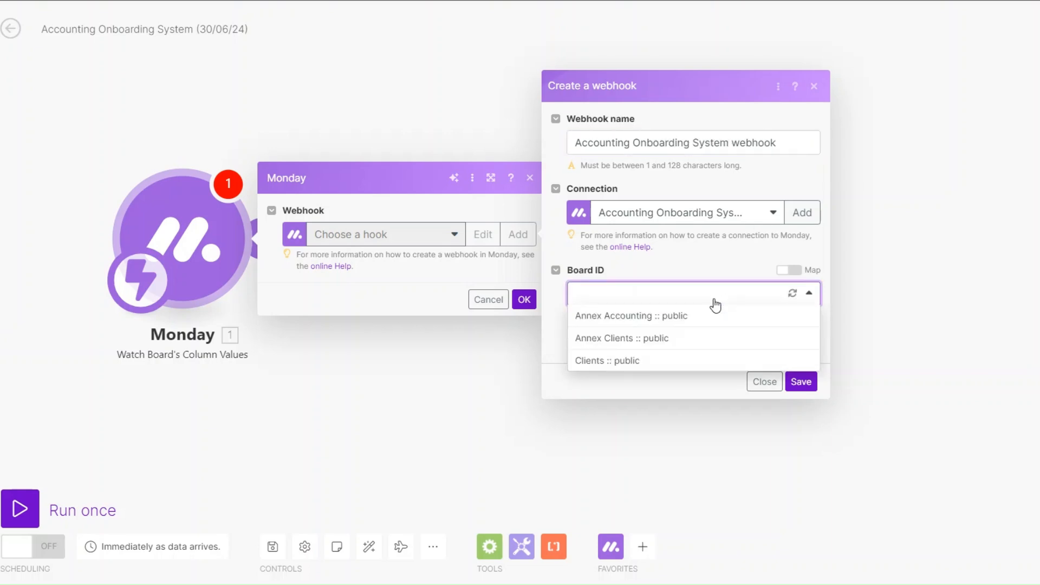
pyautogui.click(676, 340)
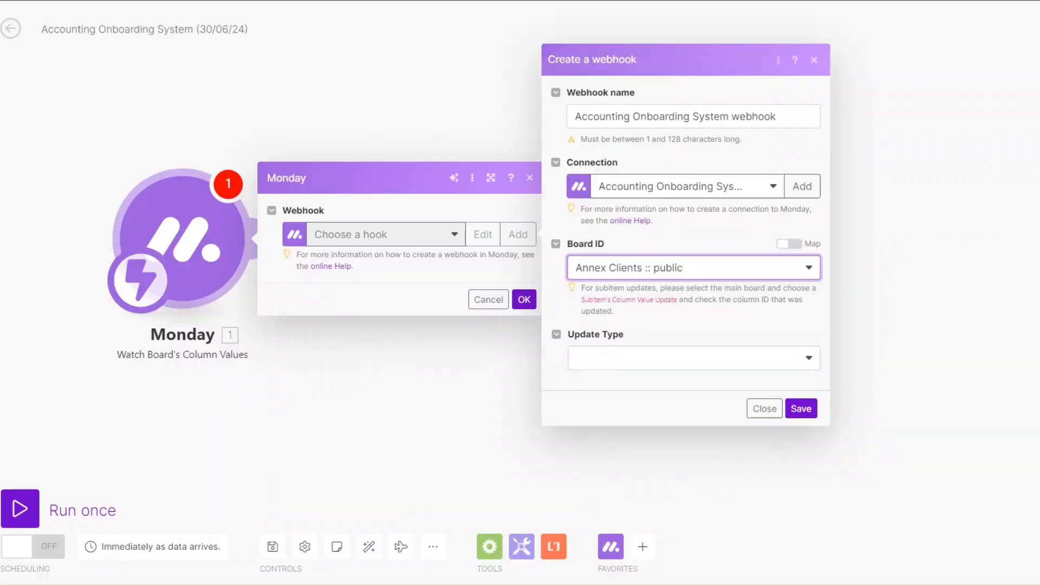
pyautogui.click(672, 366)
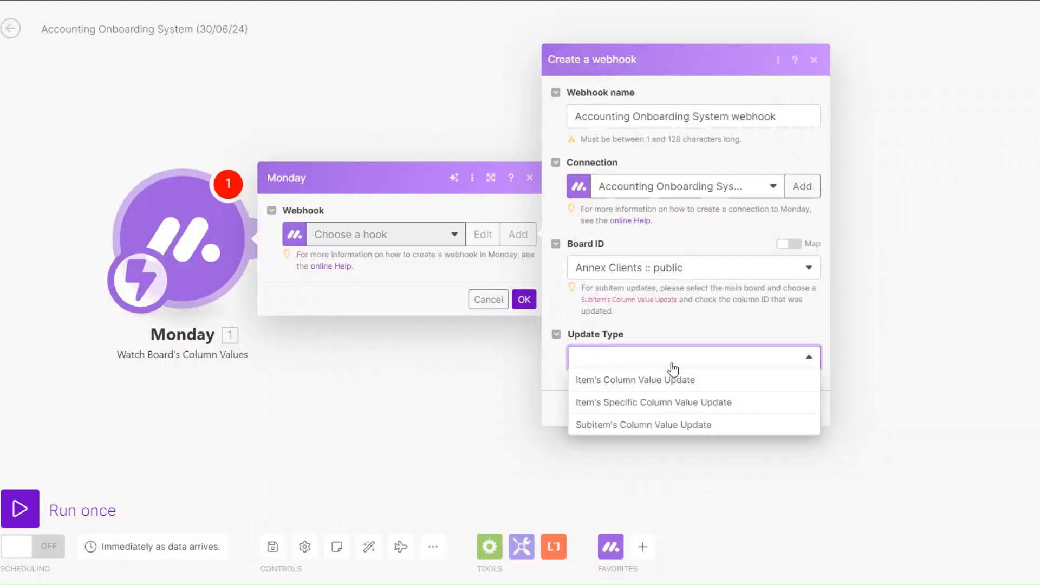
pyautogui.click(625, 377)
pyautogui.click(801, 409)
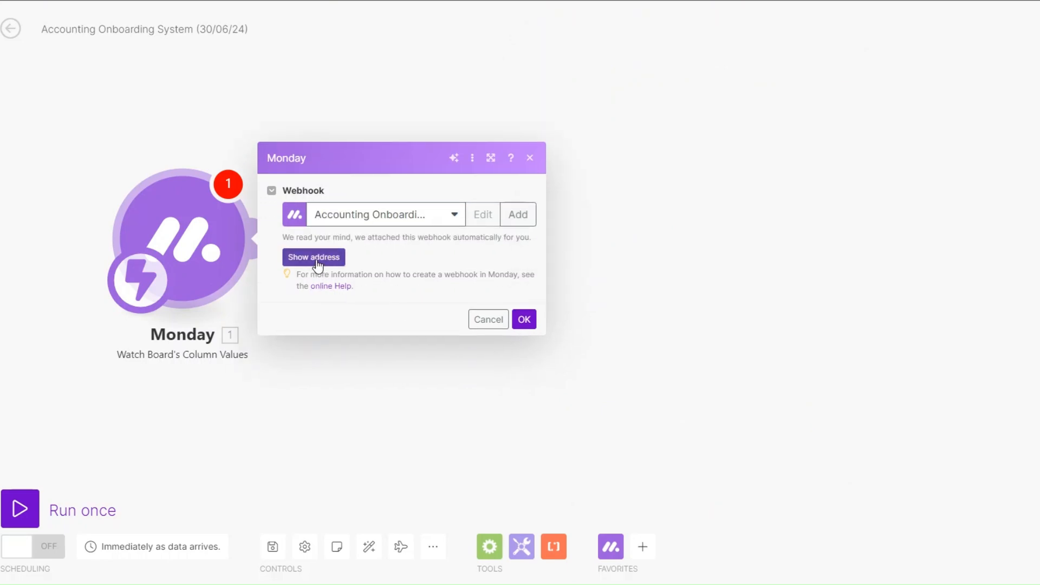
pyautogui.click(316, 257)
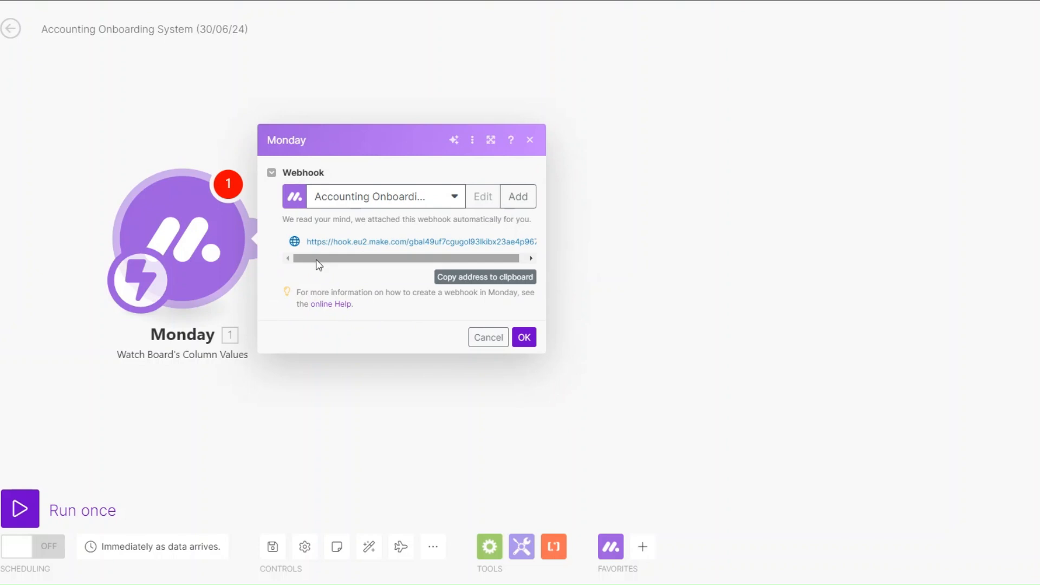
pyautogui.click(471, 277)
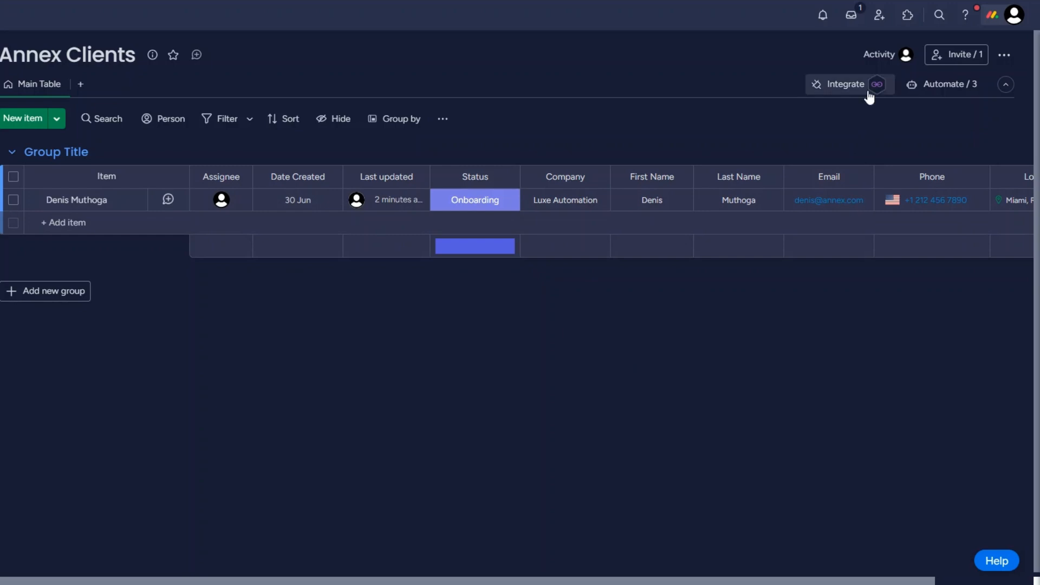
# Step: In monday, start the "When a status changes to something, send a webhook" integration on Annex Clients and connect the copied webhook URL
pyautogui.click(850, 87)
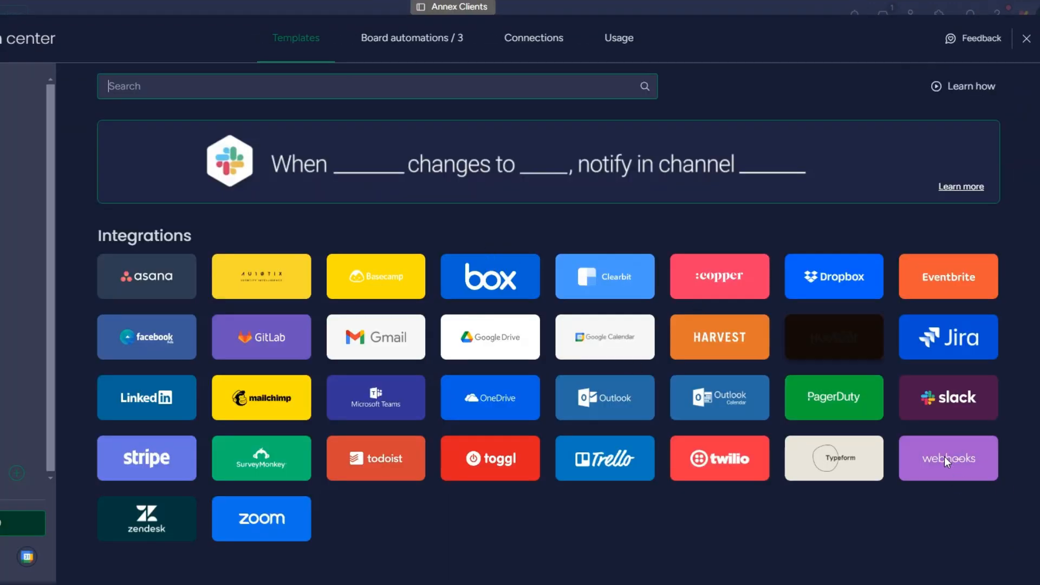
pyautogui.click(944, 459)
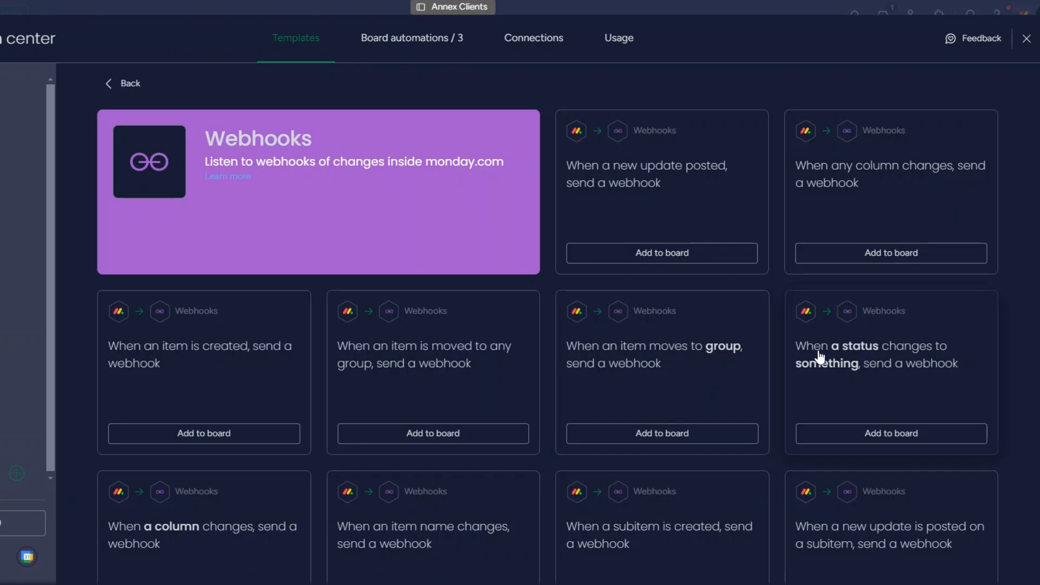
pyautogui.click(882, 383)
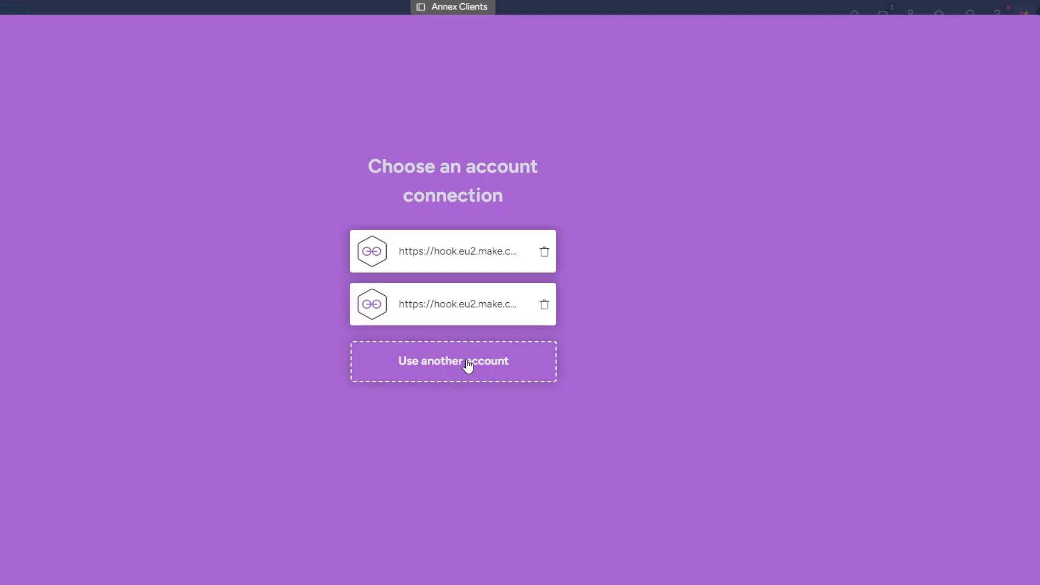
pyautogui.click(467, 366)
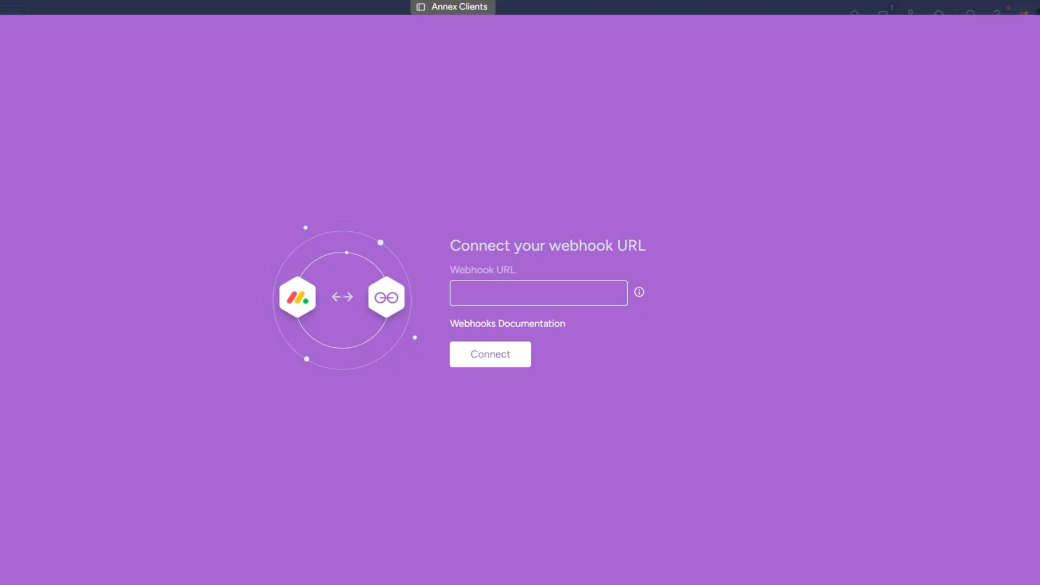
pyautogui.click(504, 293)
pyautogui.hotkey('ctrl', 'v')
pyautogui.click(491, 356)
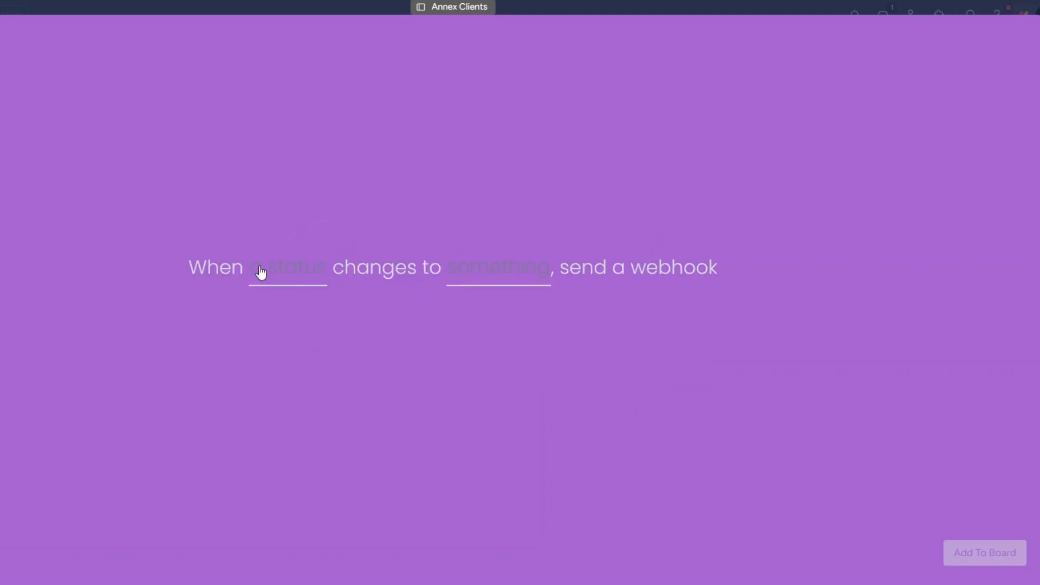
# Step: Choose the status column and the status label that trigger the webhook in the integration recipe
pyautogui.click(291, 275)
pyautogui.click(320, 336)
pyautogui.click(508, 274)
pyautogui.scroll(-2, 492, 390)
pyautogui.click(492, 354)
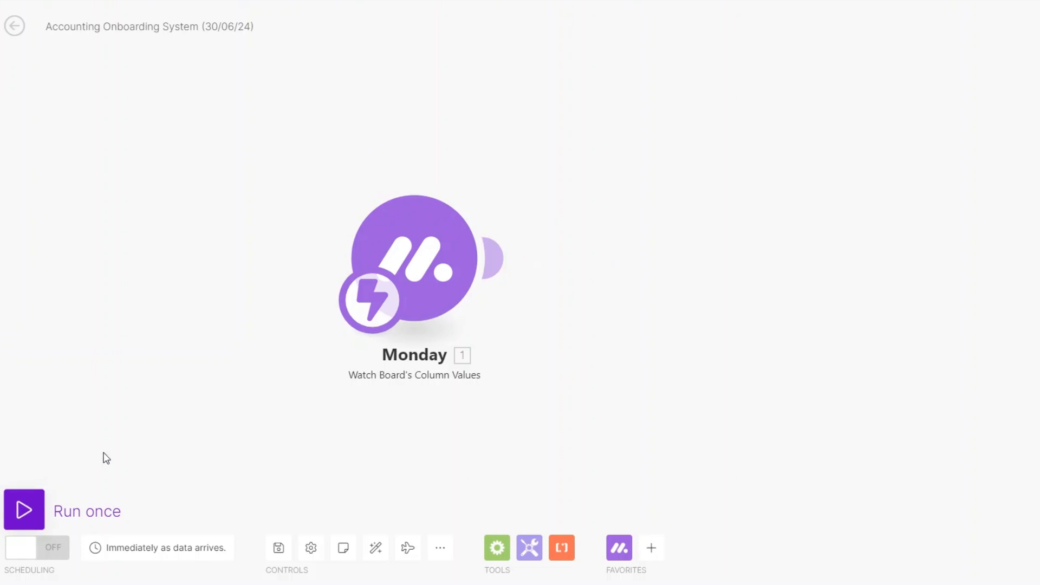
# Step: Run the Make scenario once waiting for new data, and trigger it by setting the client's status to Onboarding in monday
pyautogui.click(24, 510)
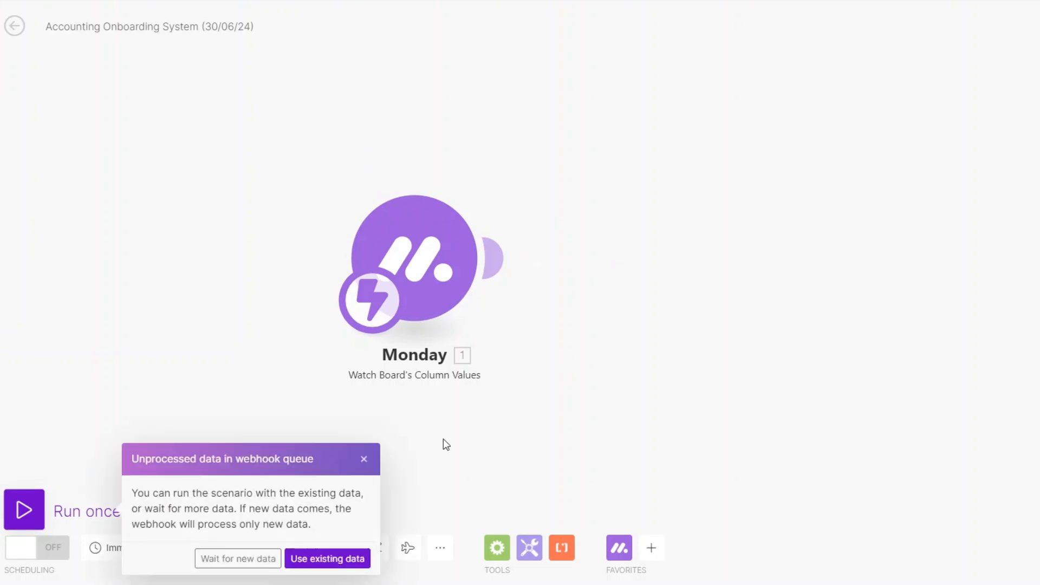
pyautogui.click(273, 563)
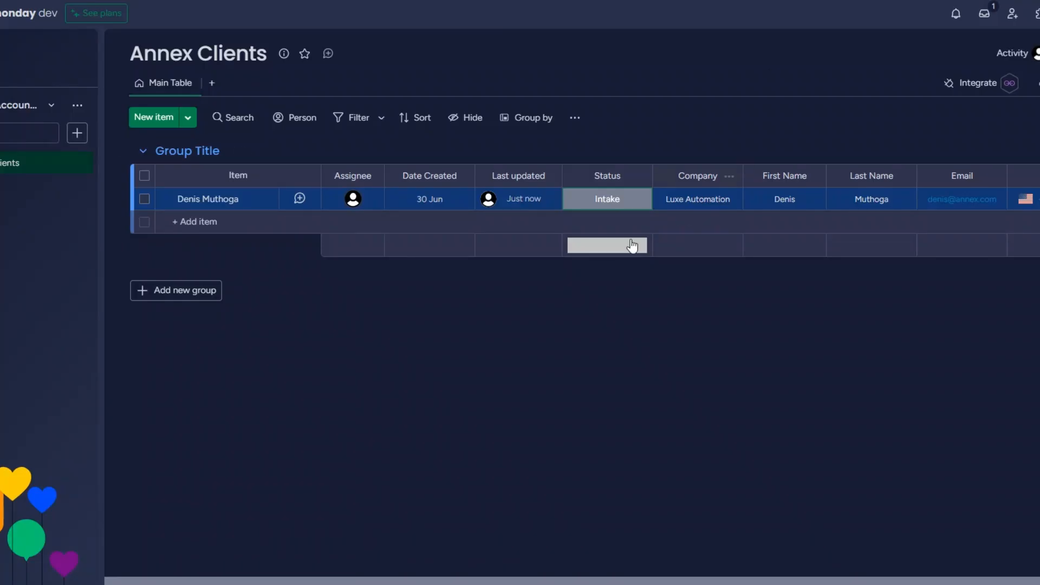
pyautogui.click(603, 202)
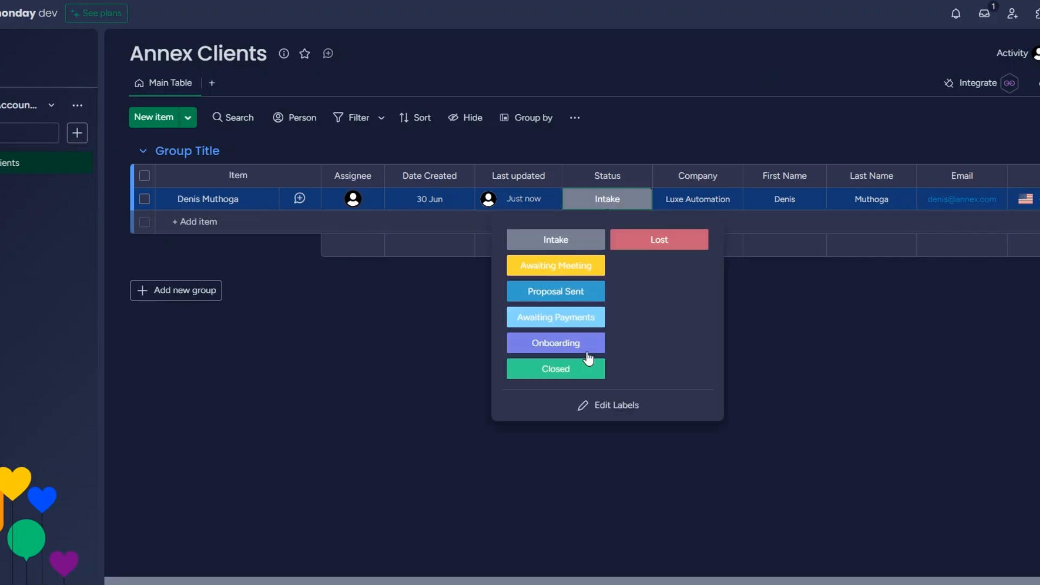
pyautogui.click(556, 342)
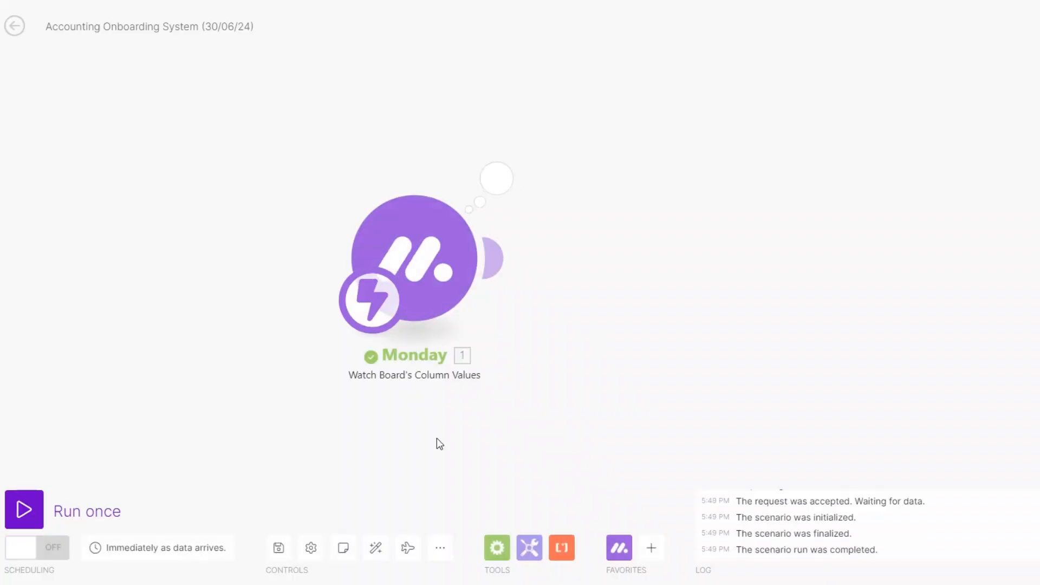
# Step: Inspect the Monday trigger's output bundle in Make, checking the Pulse Name
pyautogui.moveTo(437, 439); pyautogui.dragTo(350, 425)
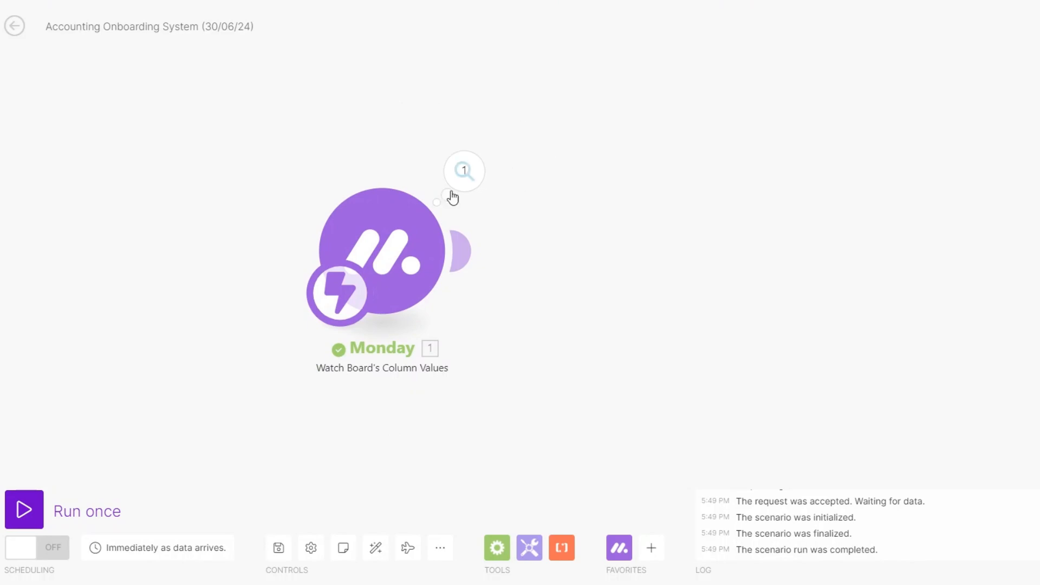
pyautogui.click(464, 172)
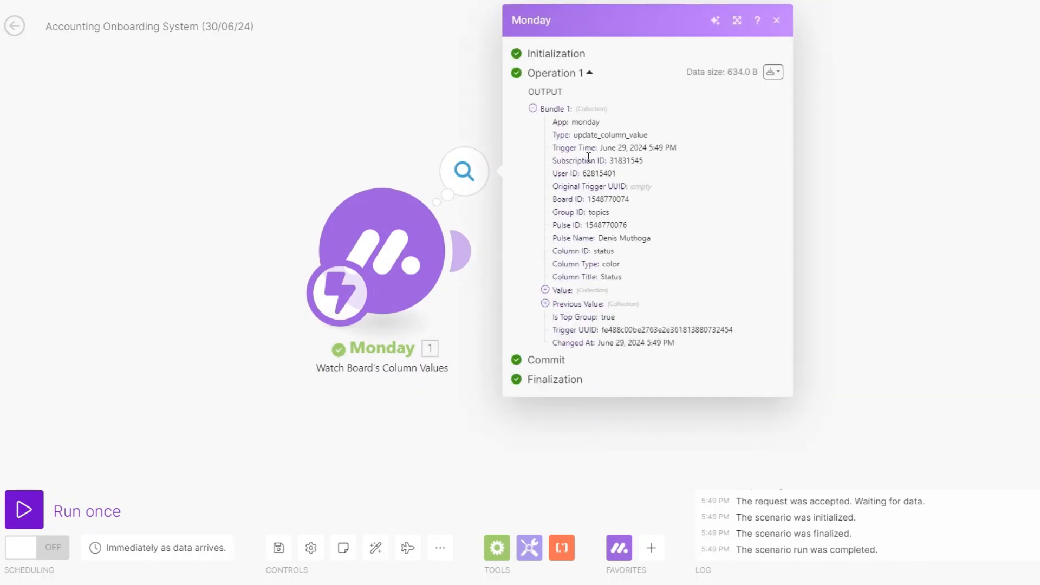
pyautogui.moveTo(597, 239); pyautogui.dragTo(657, 242)
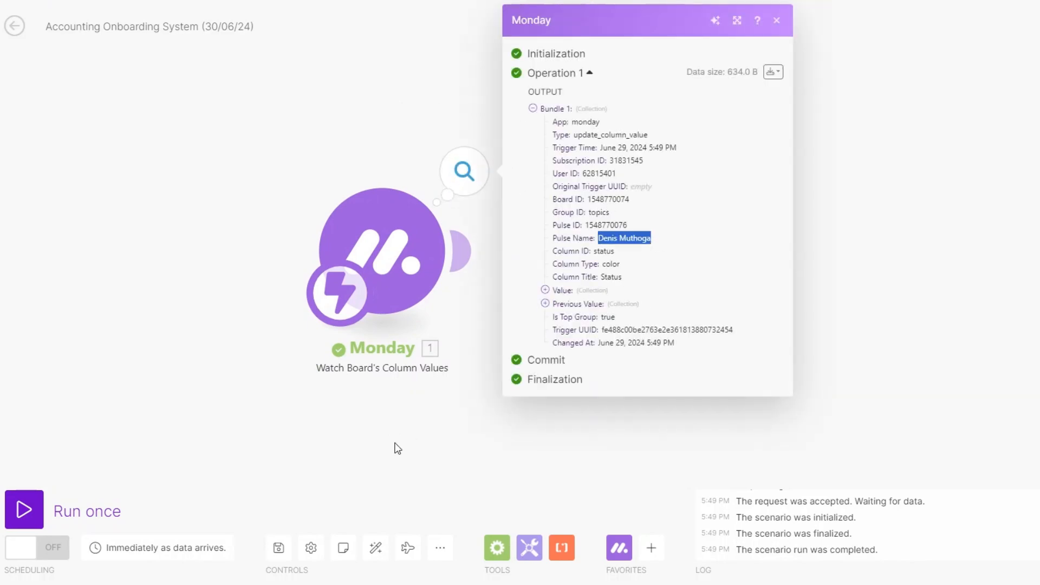
pyautogui.moveTo(399, 434); pyautogui.dragTo(302, 429)
pyautogui.click(301, 429)
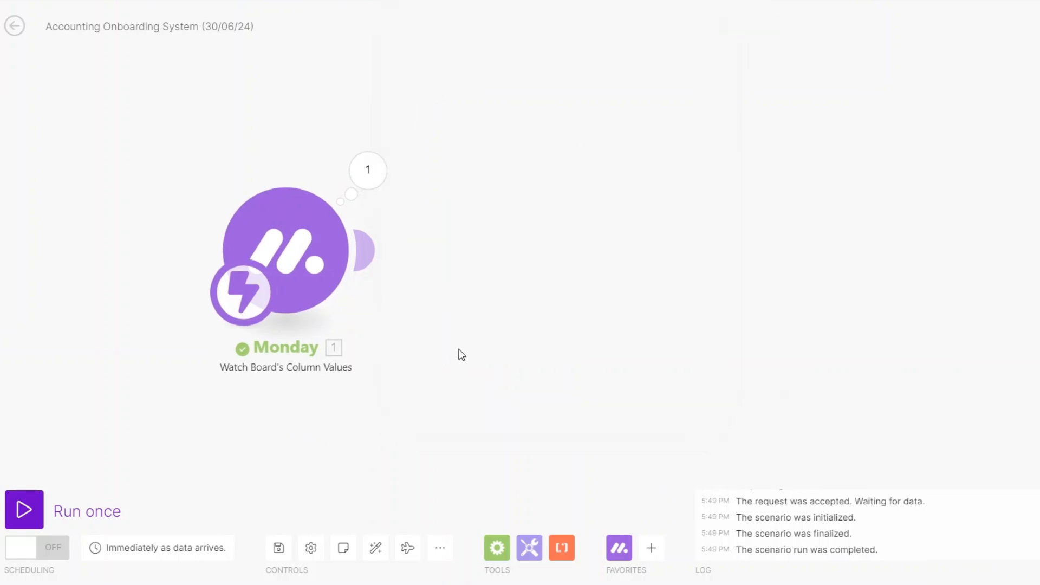
# Step: Add a Monday Get an Item module after the Watch Board's Column Values trigger
pyautogui.moveTo(446, 347); pyautogui.dragTo(408, 345)
pyautogui.moveTo(481, 339); pyautogui.dragTo(313, 302)
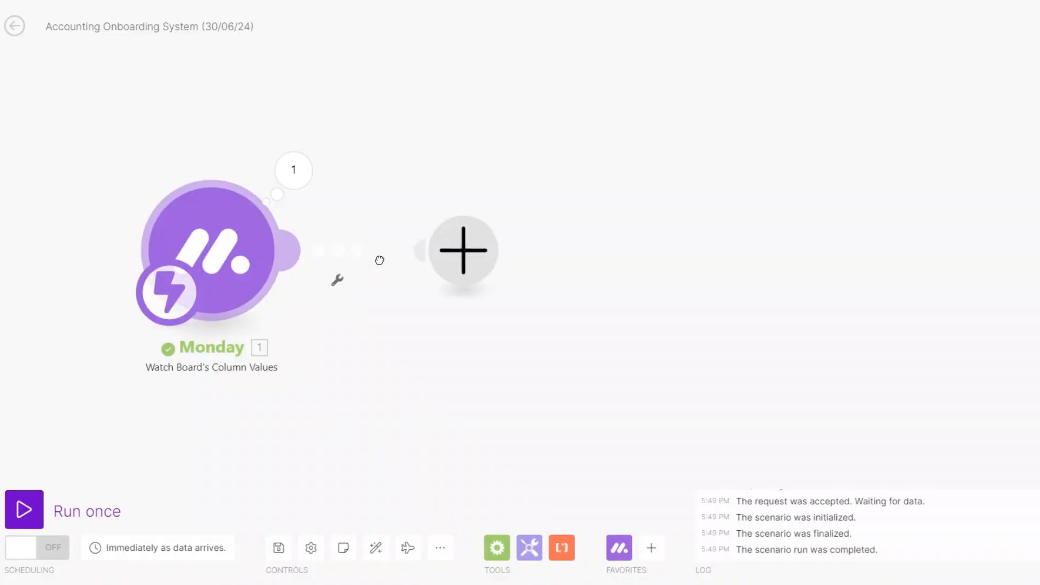
pyautogui.click(465, 253)
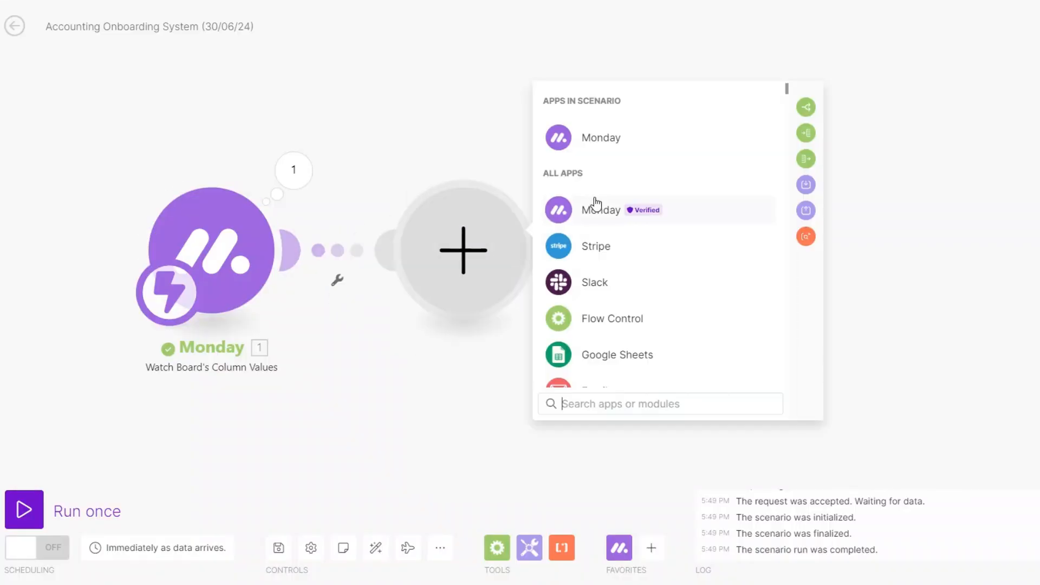
pyautogui.click(623, 209)
pyautogui.write('get')
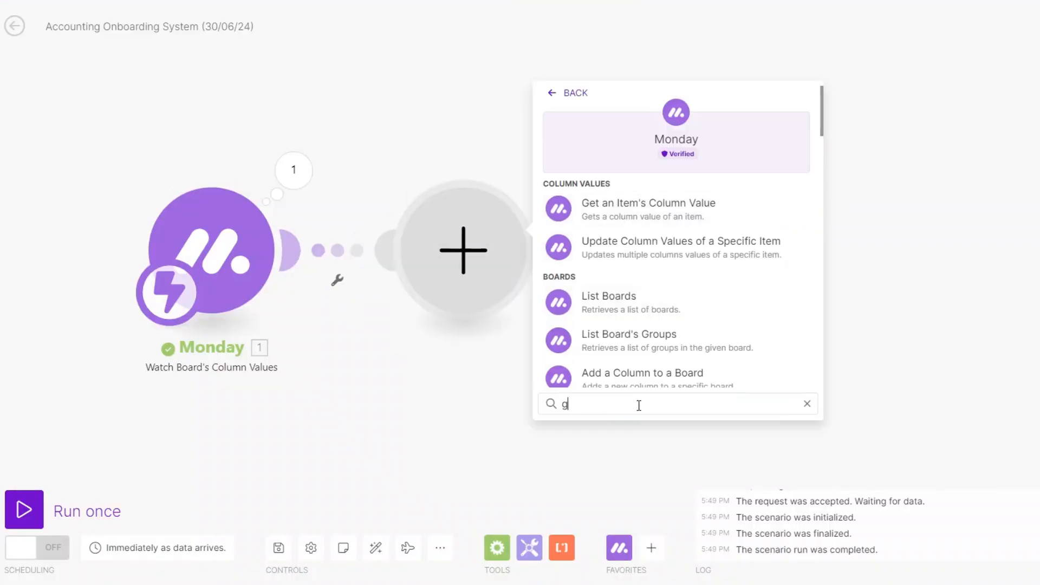
pyautogui.scroll(-5, 666, 332)
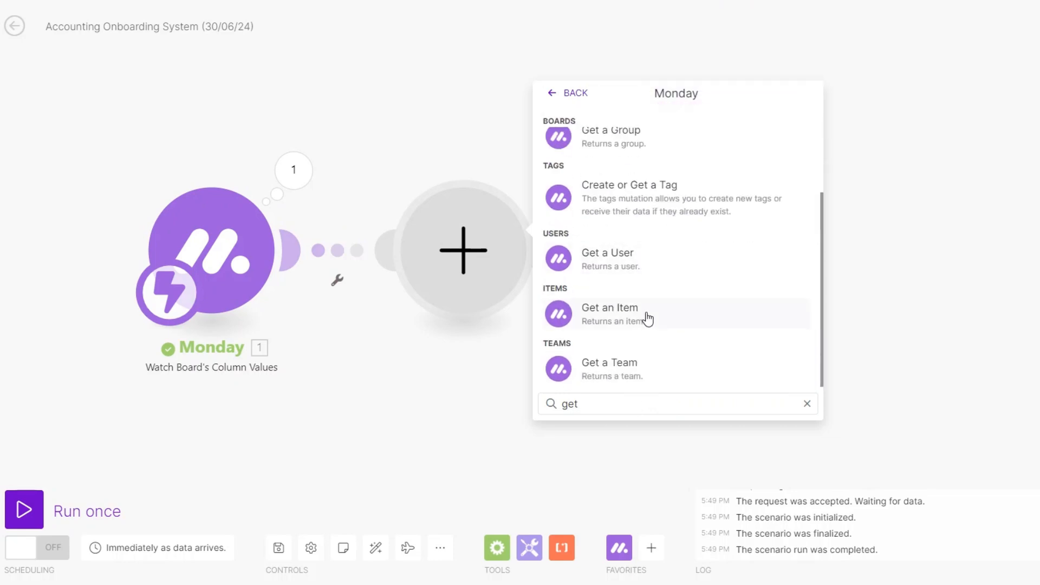
pyautogui.click(645, 316)
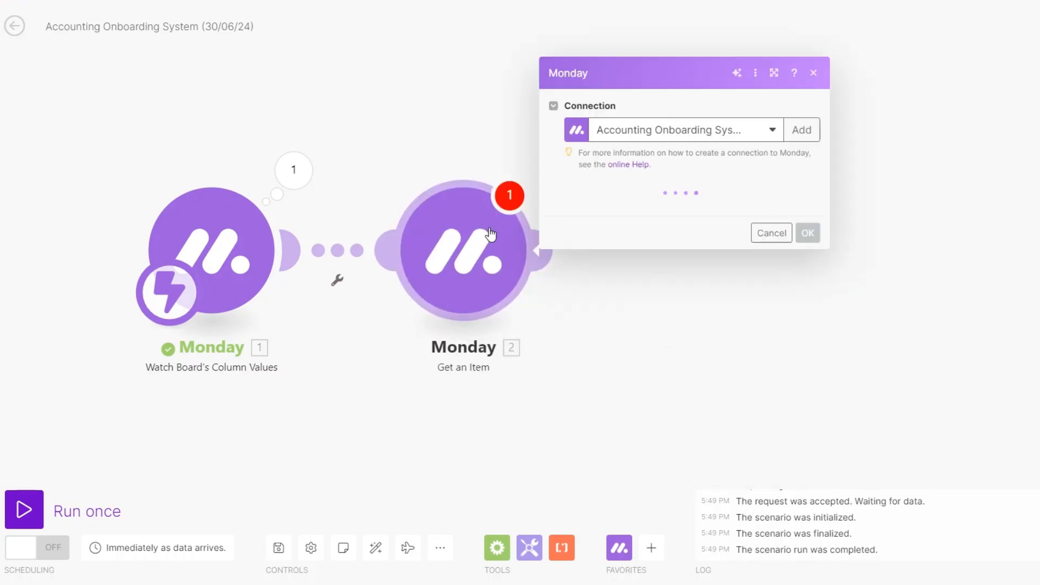
# Step: Map the Get an Item module's ID to the trigger's Pulse ID and set its Board ID to Annex Clients
pyautogui.click(683, 78)
pyautogui.click(687, 129)
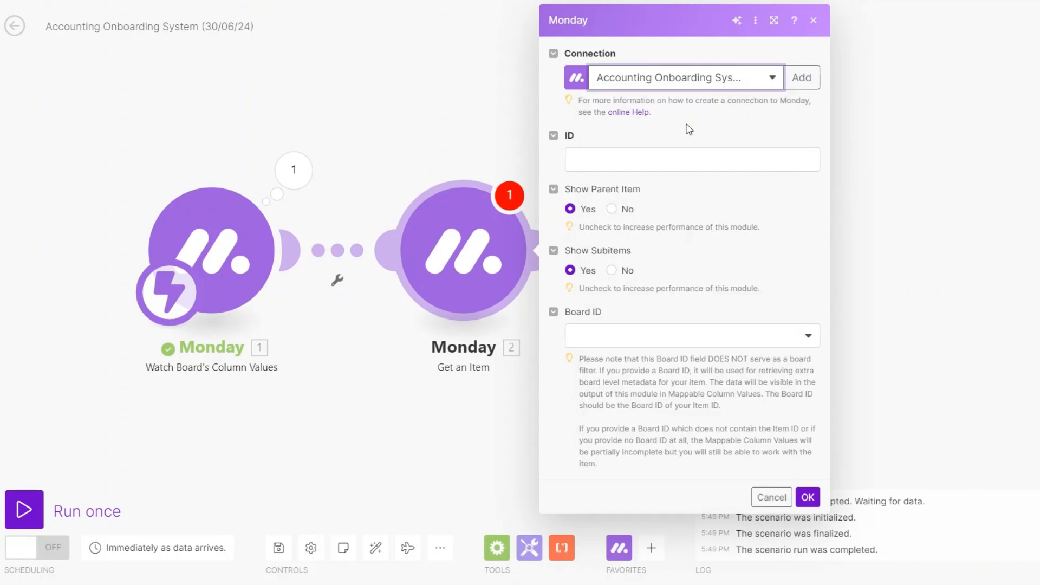
pyautogui.click(658, 163)
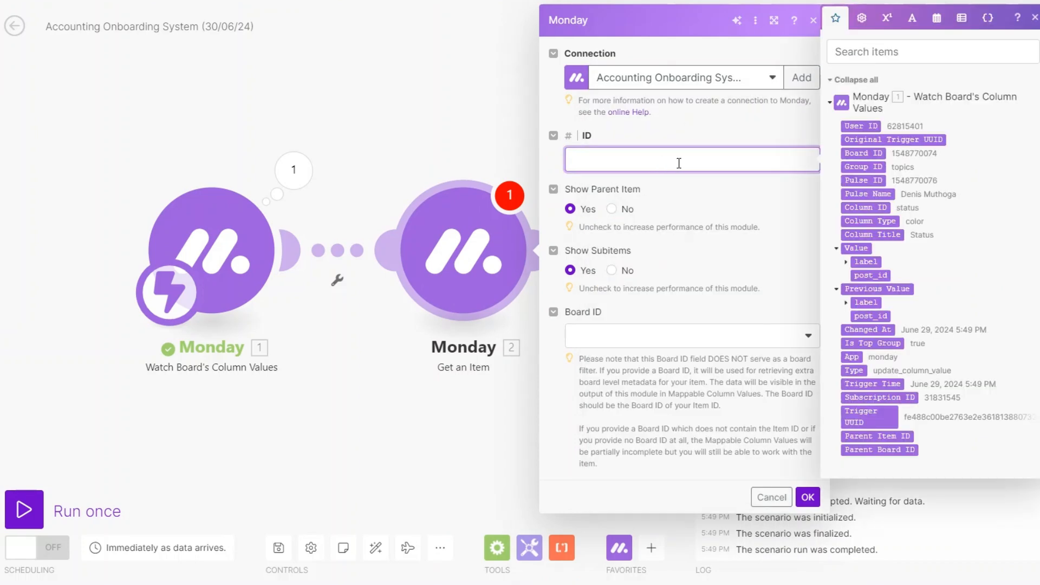
pyautogui.click(861, 180)
pyautogui.click(620, 336)
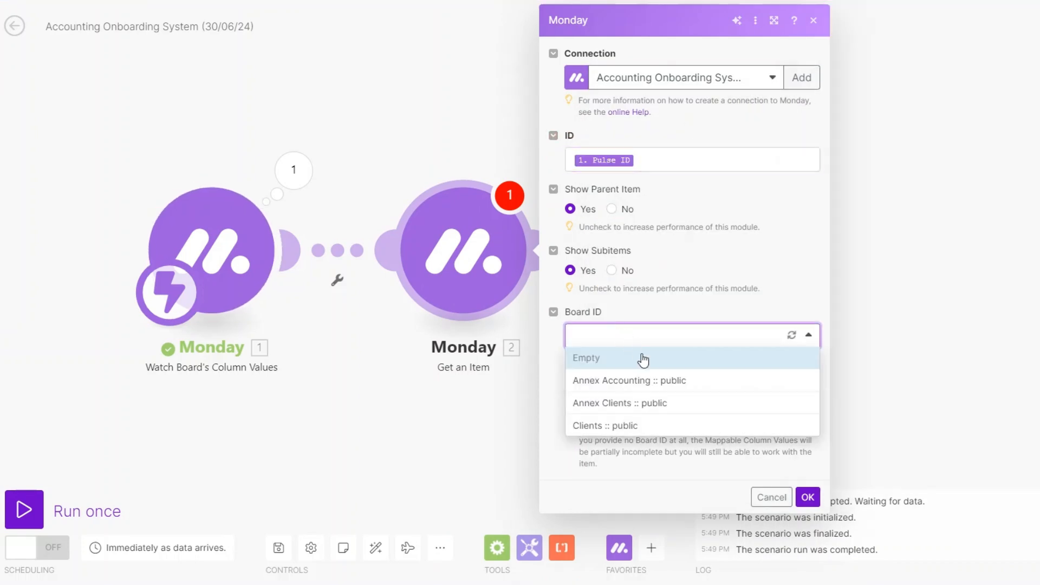
pyautogui.click(637, 403)
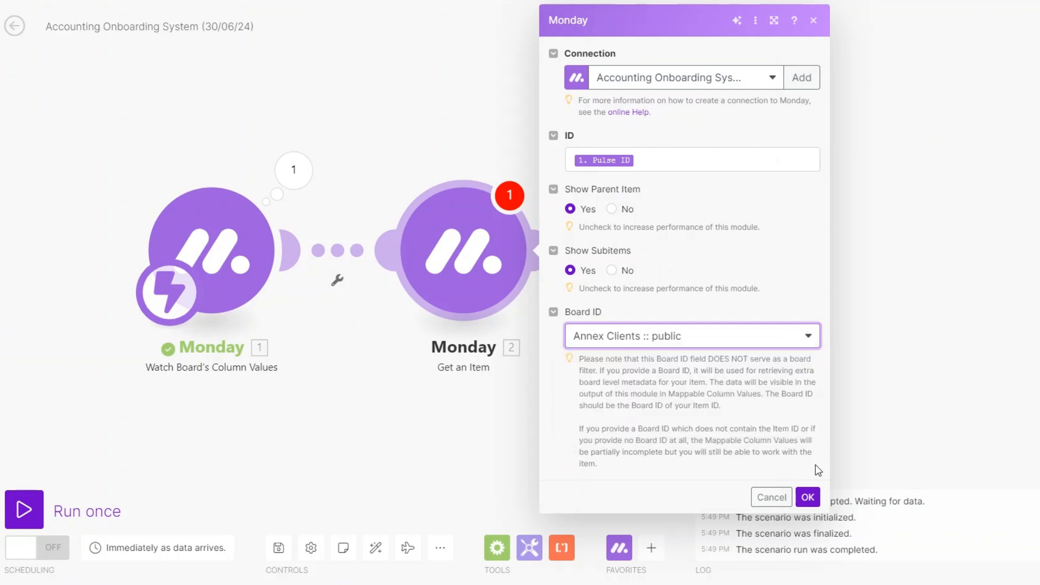
pyautogui.click(807, 497)
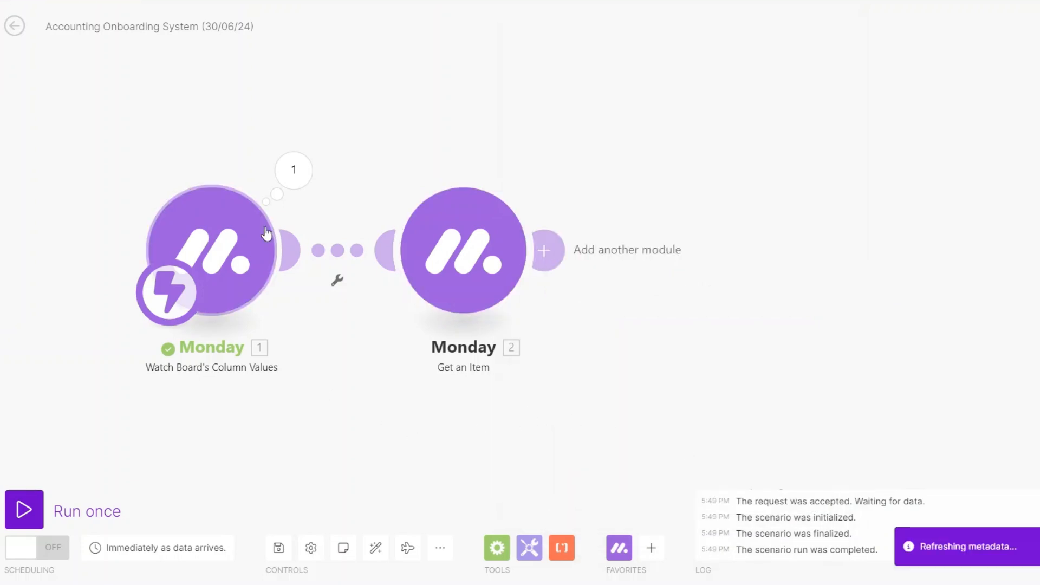
# Step: Copy the Pulse ID from the trigger's output and run only the Get an Item module with it
pyautogui.click(294, 170)
pyautogui.moveTo(417, 224); pyautogui.dragTo(477, 235)
pyautogui.hotkey('ctrl', 'c')
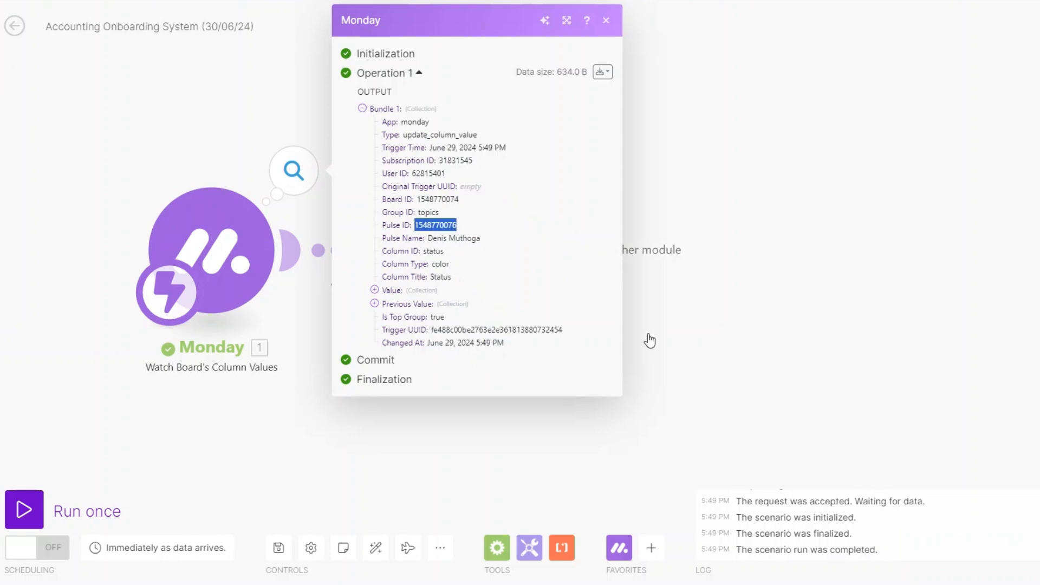
pyautogui.click(629, 319)
pyautogui.rightClick(451, 267)
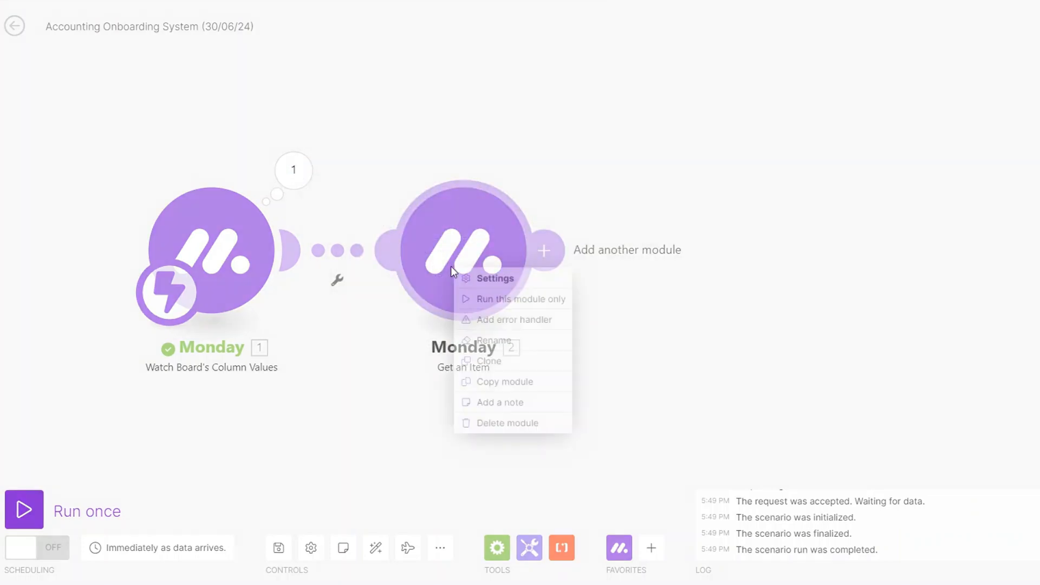
pyautogui.click(486, 301)
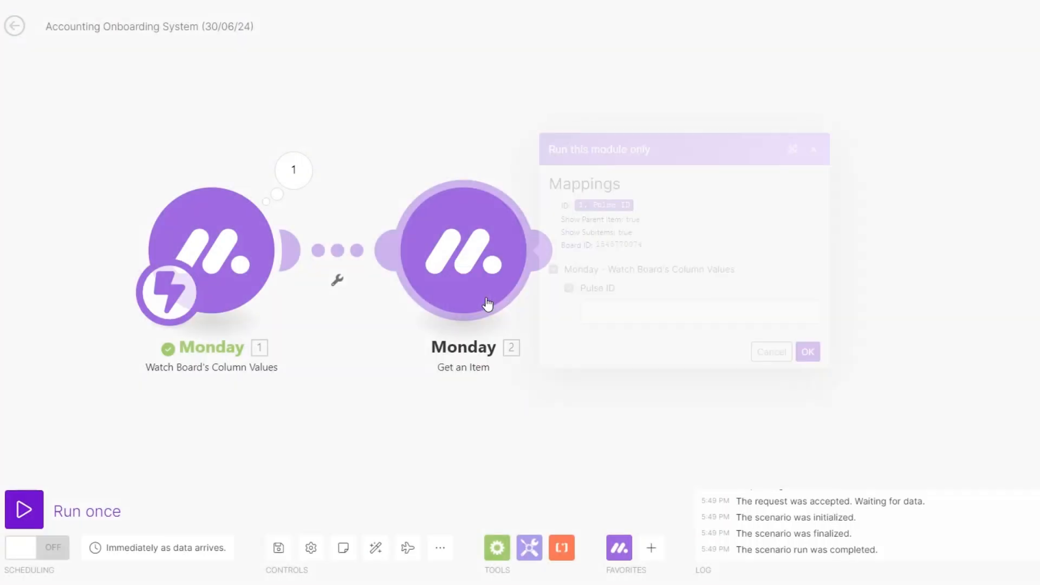
pyautogui.click(599, 316)
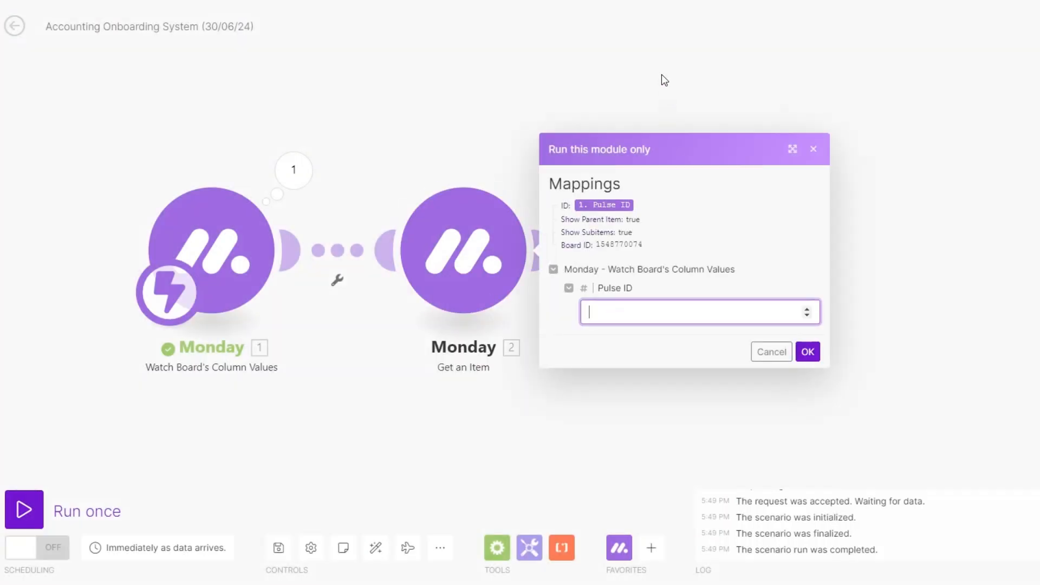
pyautogui.hotkey('ctrl', 'v')
pyautogui.click(807, 352)
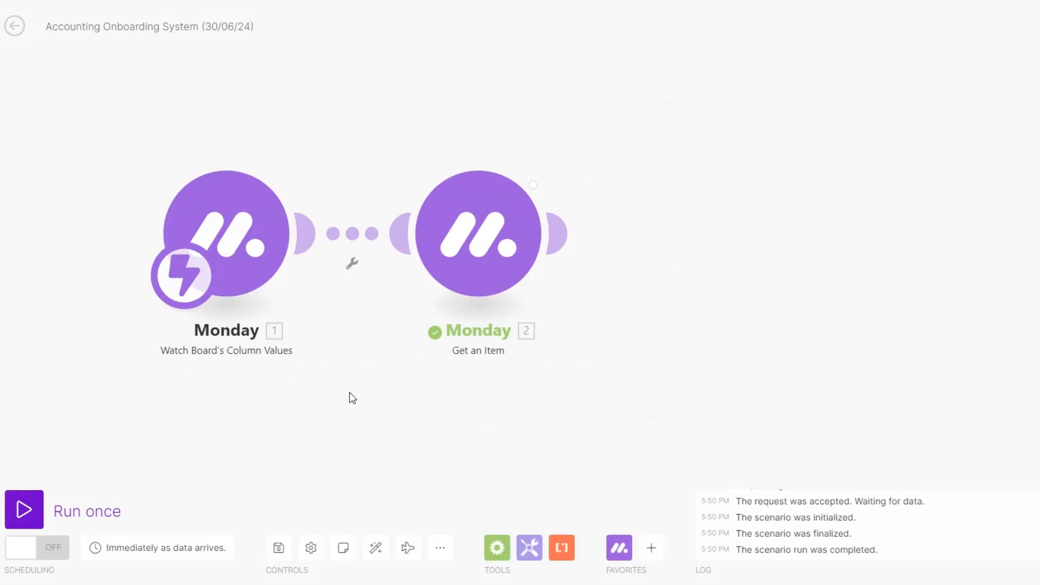
# Step: Inspect the mappable column values in Get an Item's output, expanding location, phone, email, status, last updated, date created and assignee
pyautogui.click(602, 391)
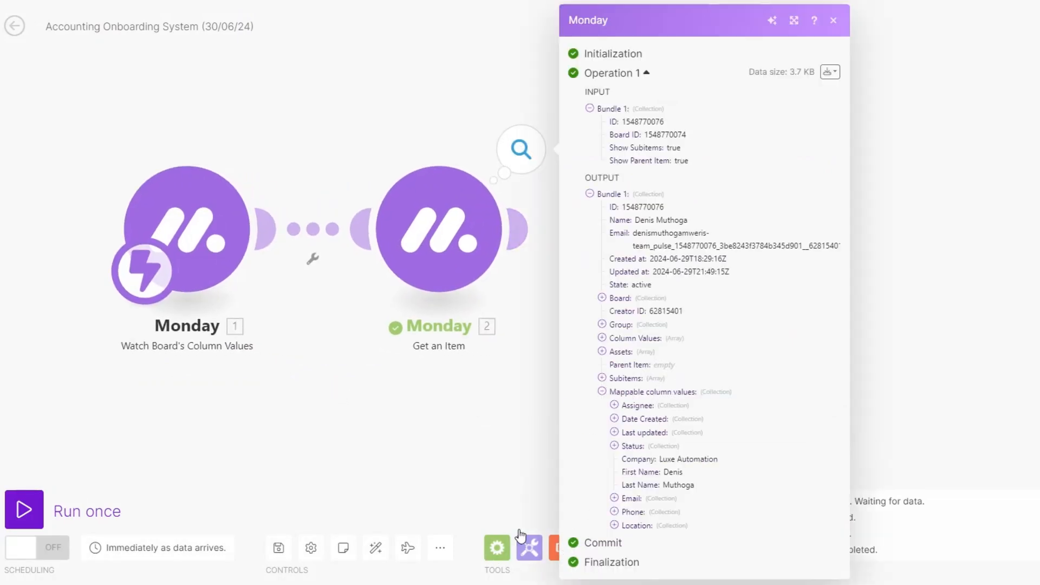
pyautogui.click(614, 524)
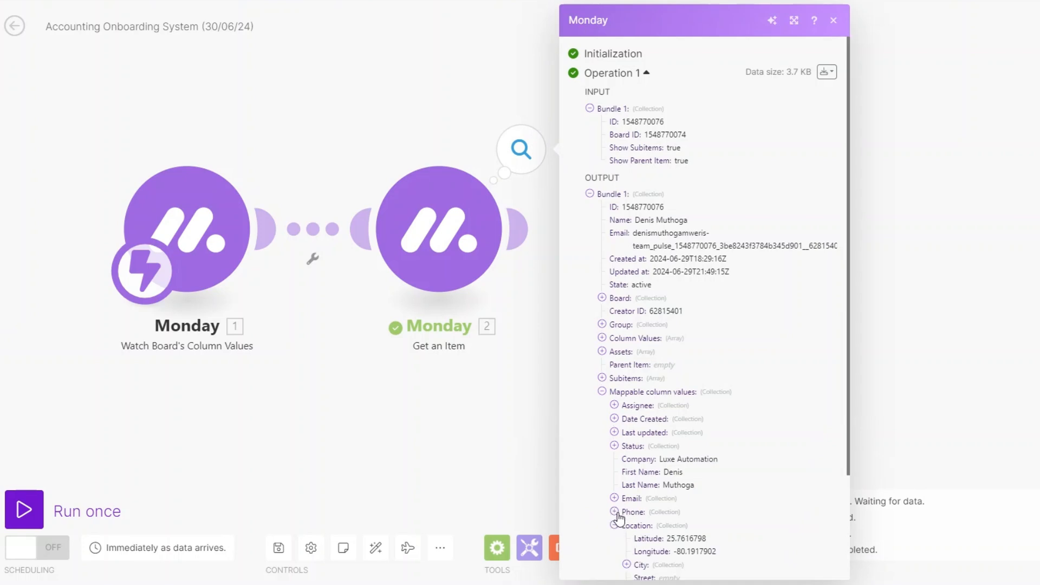
pyautogui.click(616, 512)
pyautogui.click(614, 498)
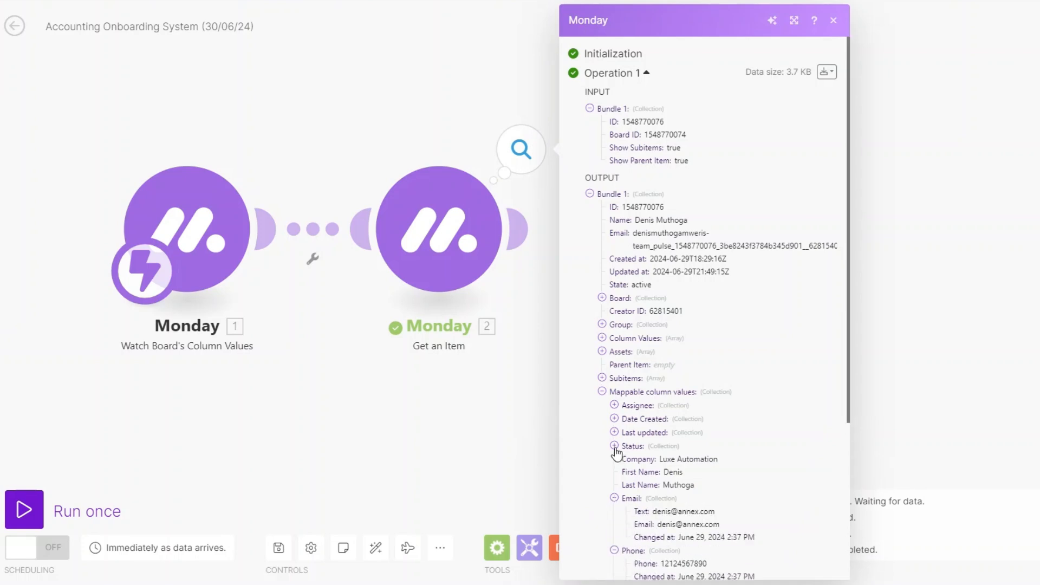
pyautogui.click(614, 446)
pyautogui.click(614, 432)
pyautogui.click(614, 419)
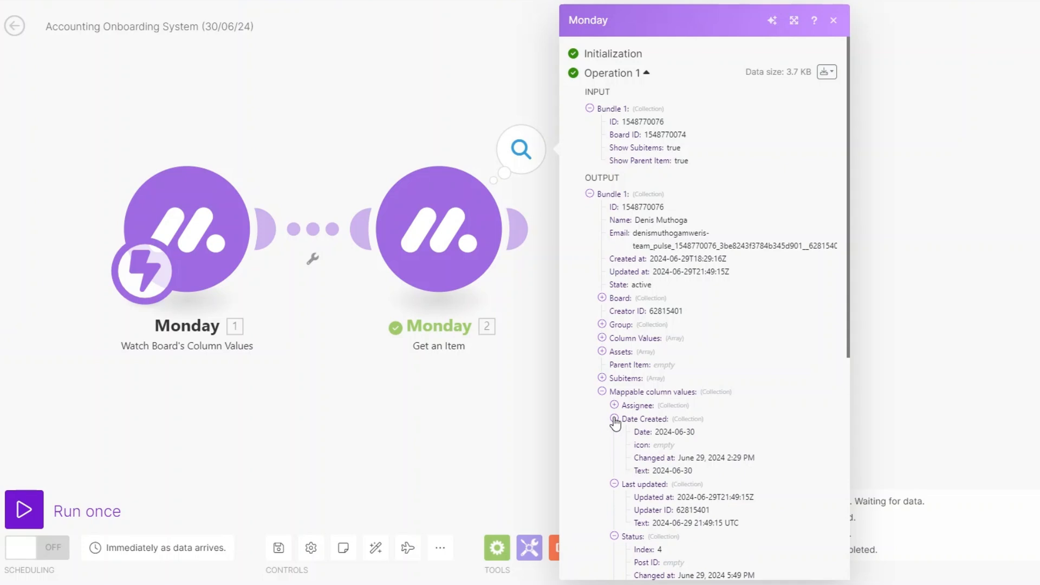
pyautogui.click(614, 405)
pyautogui.scroll(-5, 705, 451)
pyautogui.scroll(-3, 704, 450)
pyautogui.click(446, 328)
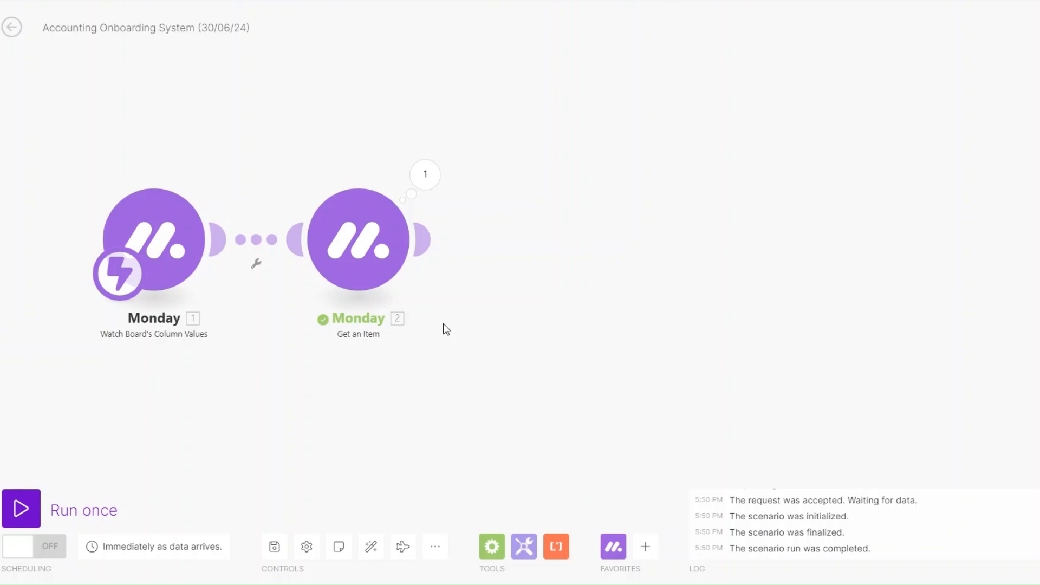
# Step: Add an Email module with the Send an Email action after Get an Item
pyautogui.click(423, 239)
pyautogui.click(566, 306)
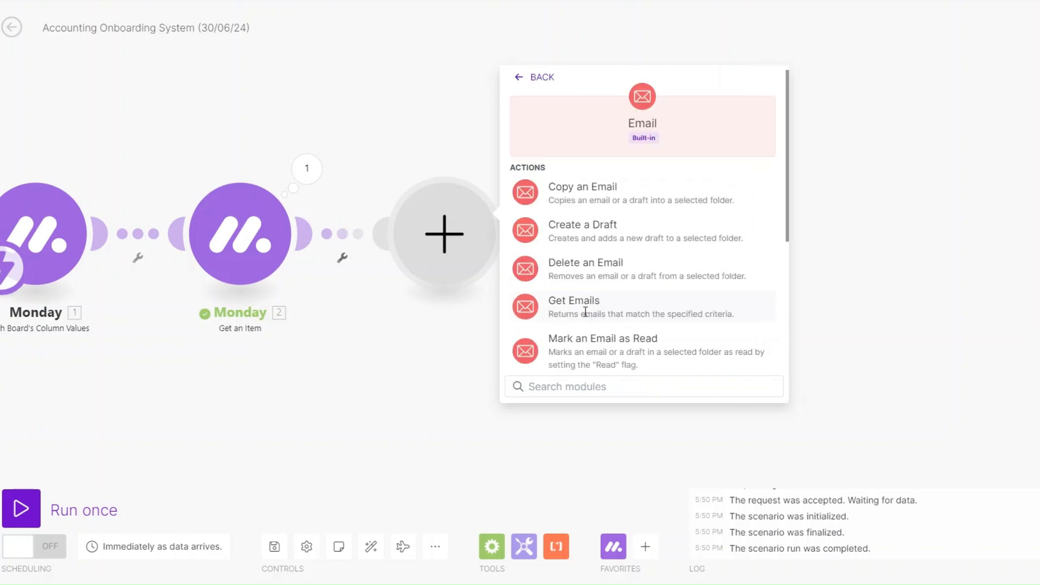
pyautogui.scroll(-4, 601, 275)
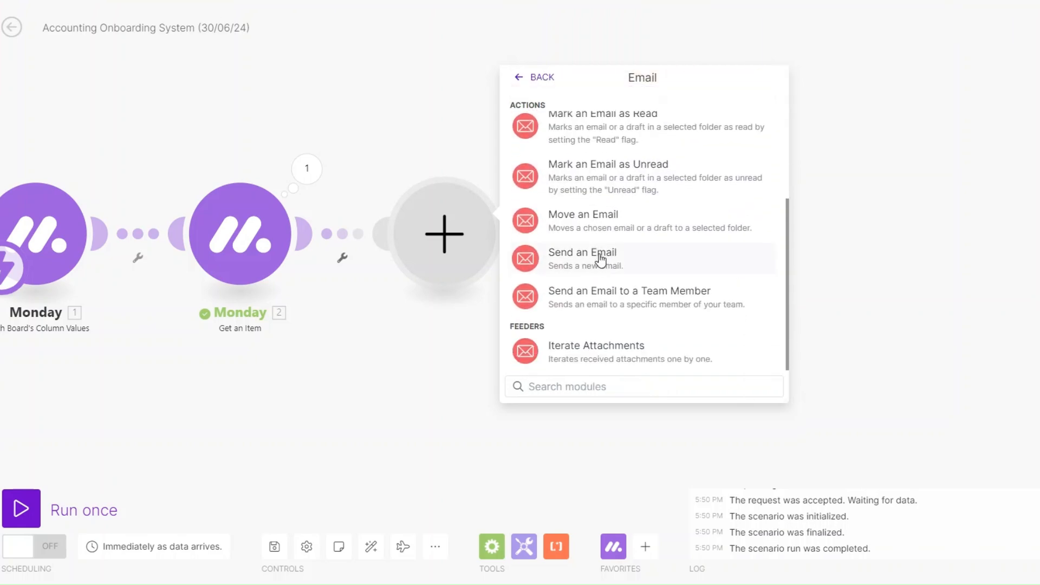
pyautogui.click(600, 260)
pyautogui.click(575, 262)
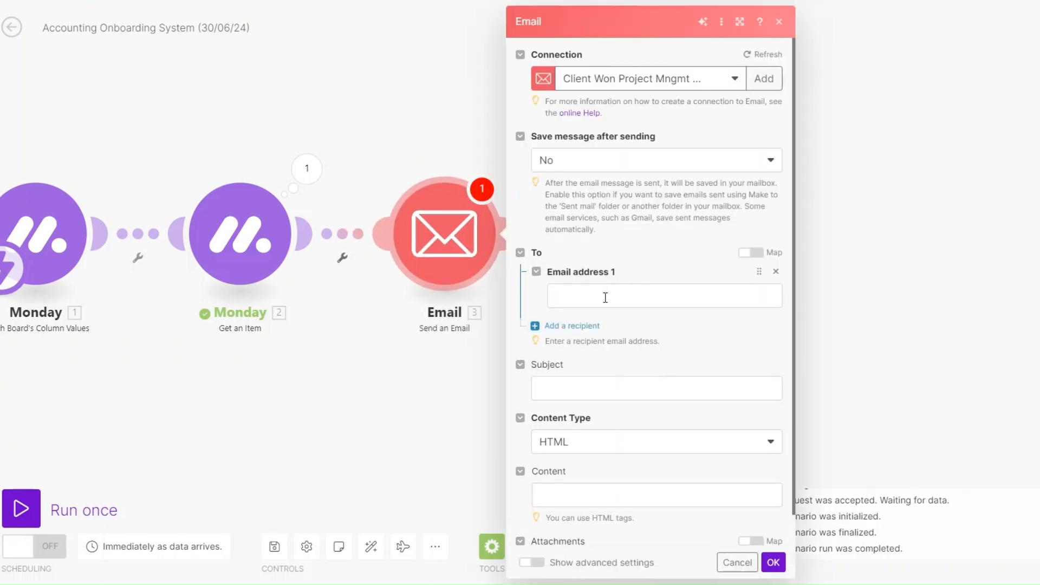
# Step: Map the email's first recipient address to the Email value in Get an Item's mappable column values
pyautogui.click(603, 296)
pyautogui.scroll(-3, 906, 418)
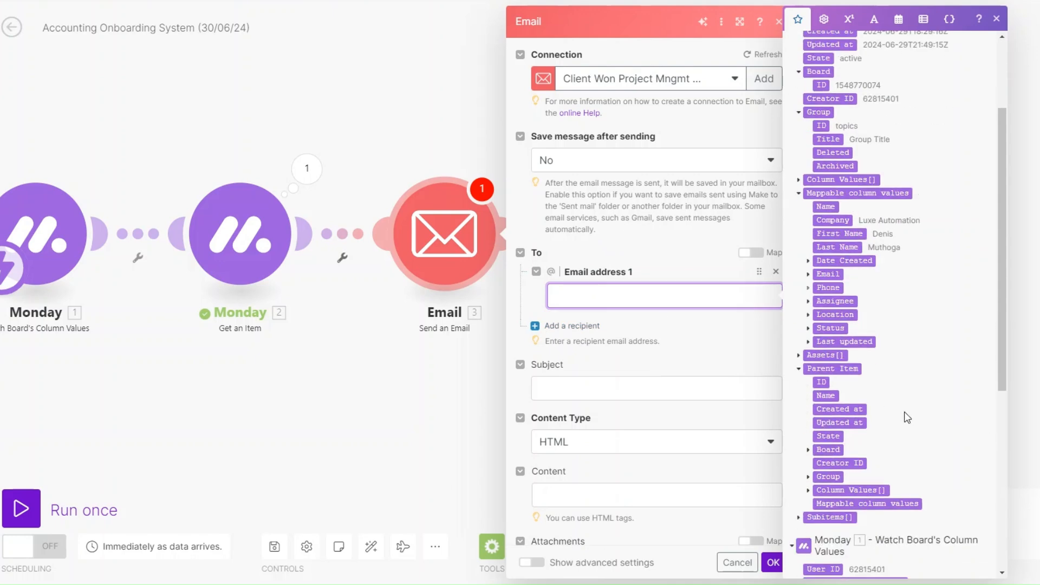
pyautogui.click(813, 274)
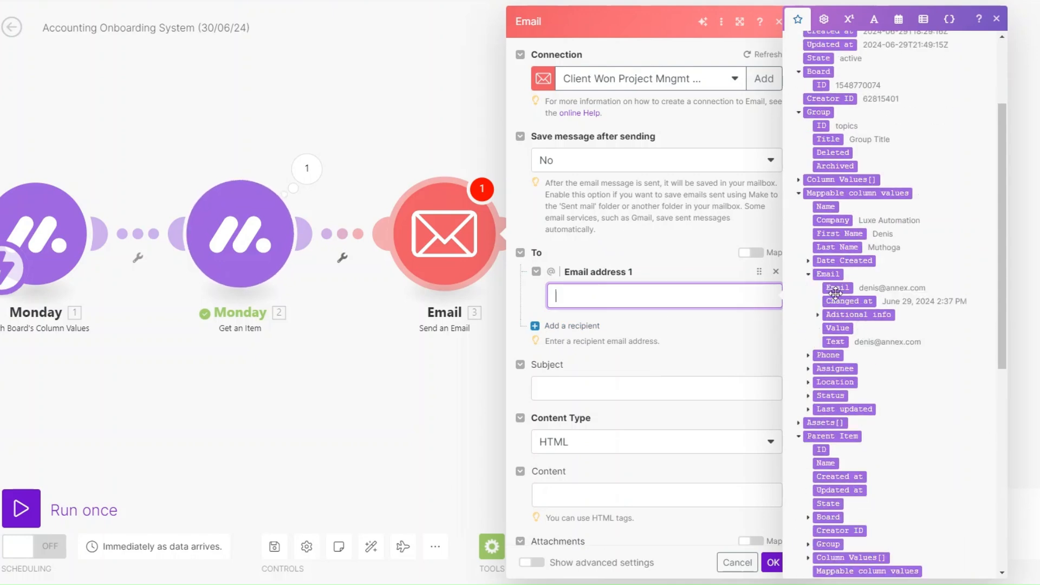
pyautogui.click(837, 287)
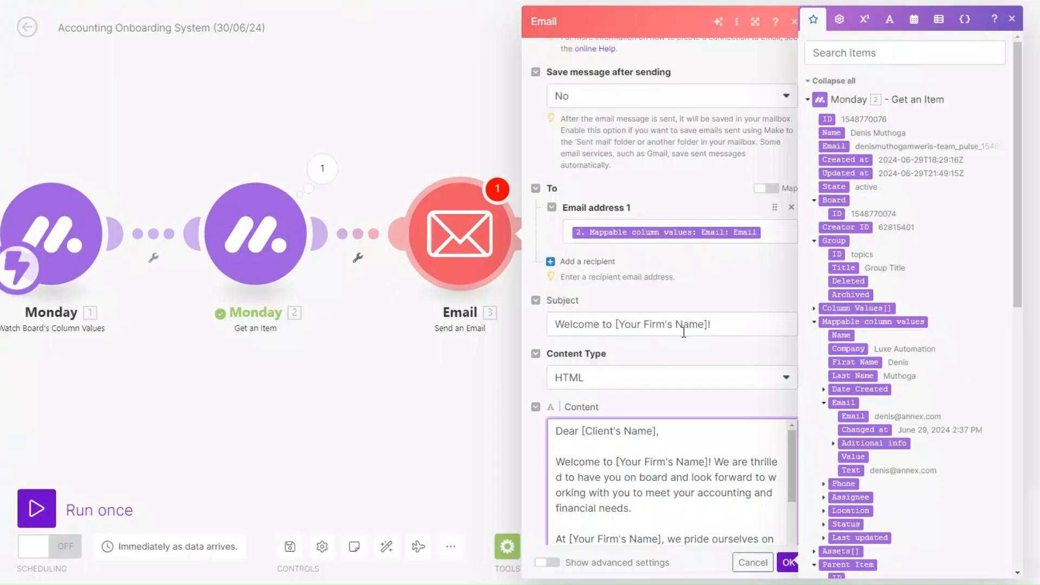
# Step: Review the welcome email's subject and read its content from the greeting through the numbered points to the signature
pyautogui.scroll(-2, 683, 332)
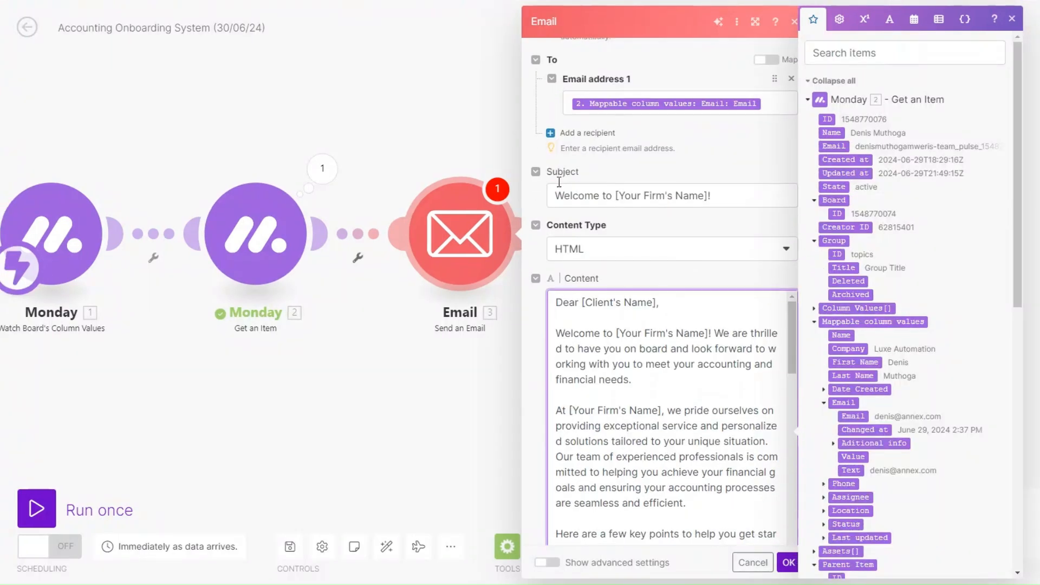
pyautogui.click(727, 197)
pyautogui.scroll(-4, 701, 296)
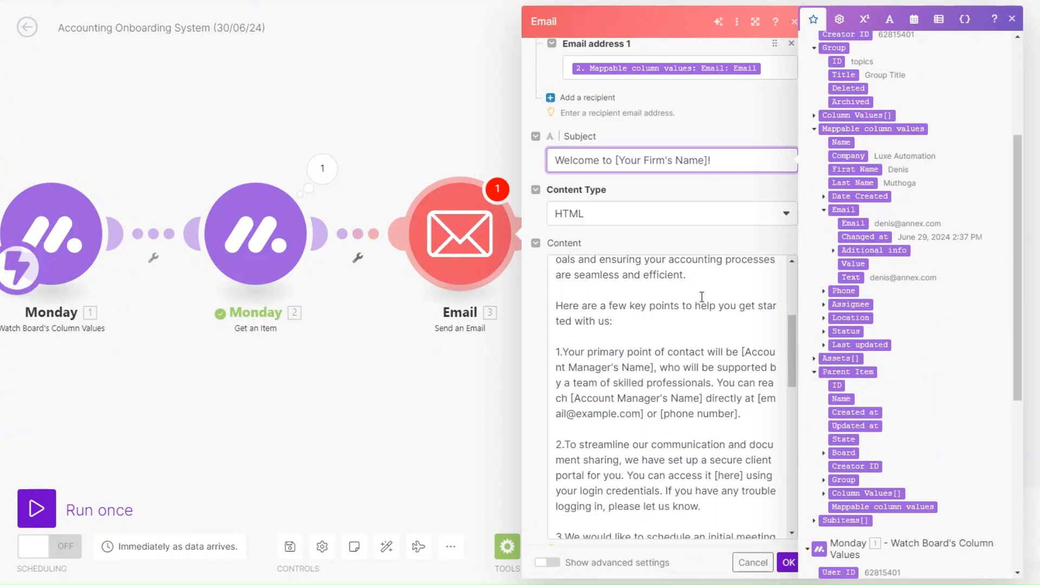
pyautogui.scroll(-5, 701, 296)
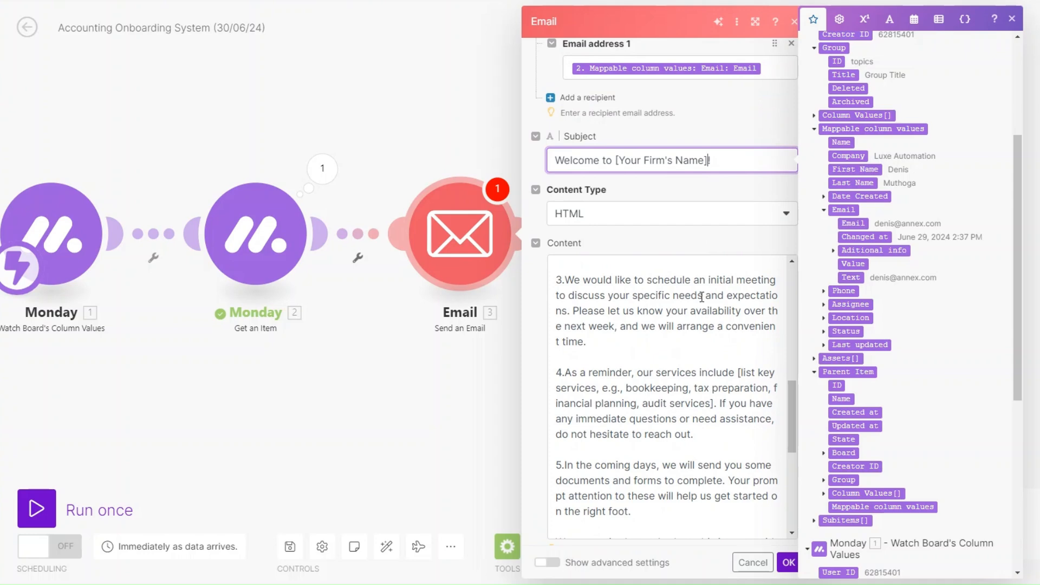
pyautogui.scroll(6, 702, 297)
pyautogui.scroll(-2, 674, 318)
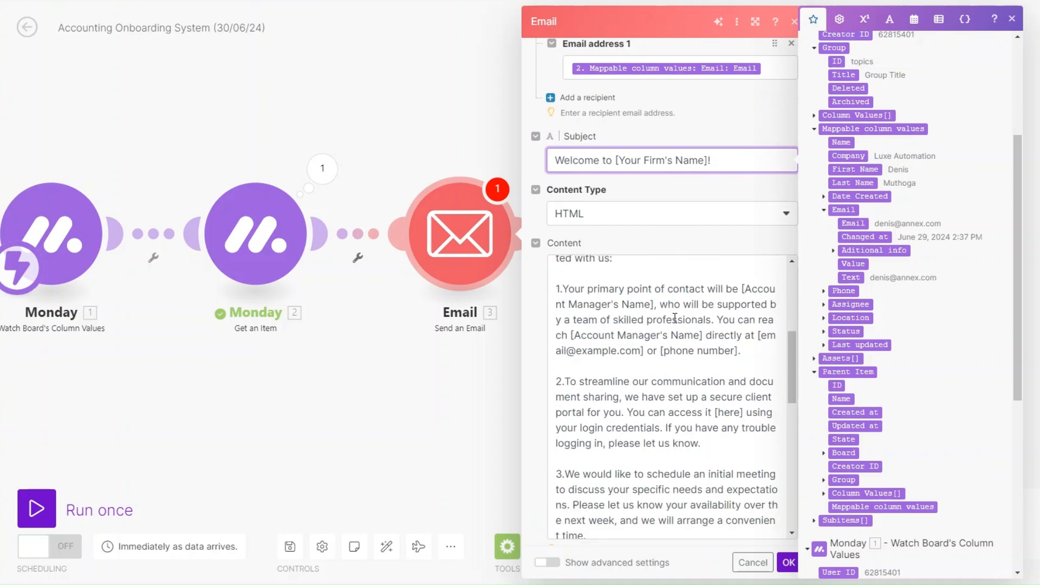
pyautogui.scroll(2, 674, 319)
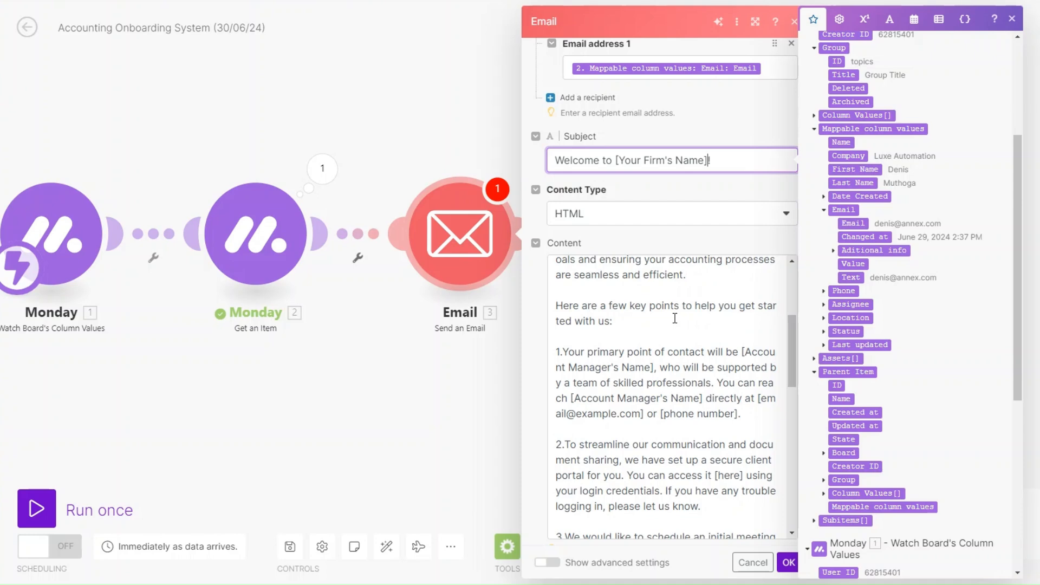
pyautogui.scroll(-4, 674, 318)
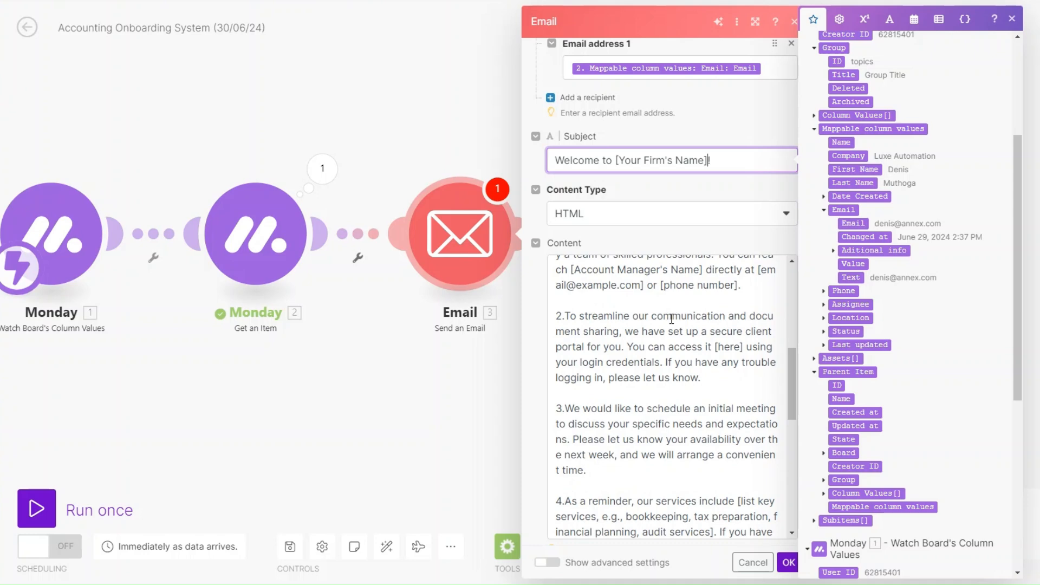
pyautogui.scroll(-4, 755, 320)
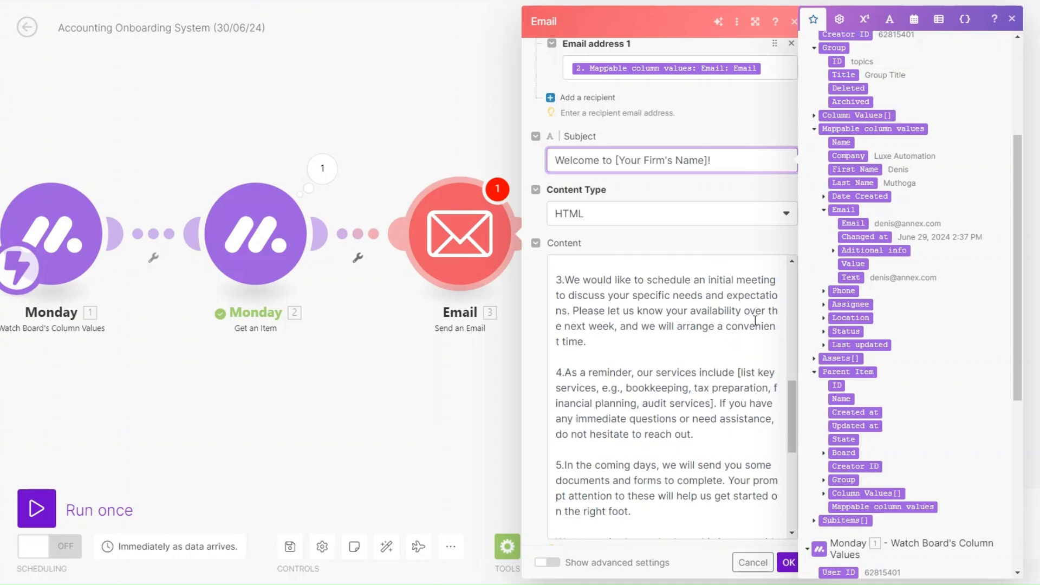
pyautogui.scroll(-4, 755, 320)
pyautogui.scroll(2, 731, 320)
pyautogui.scroll(-2, 714, 321)
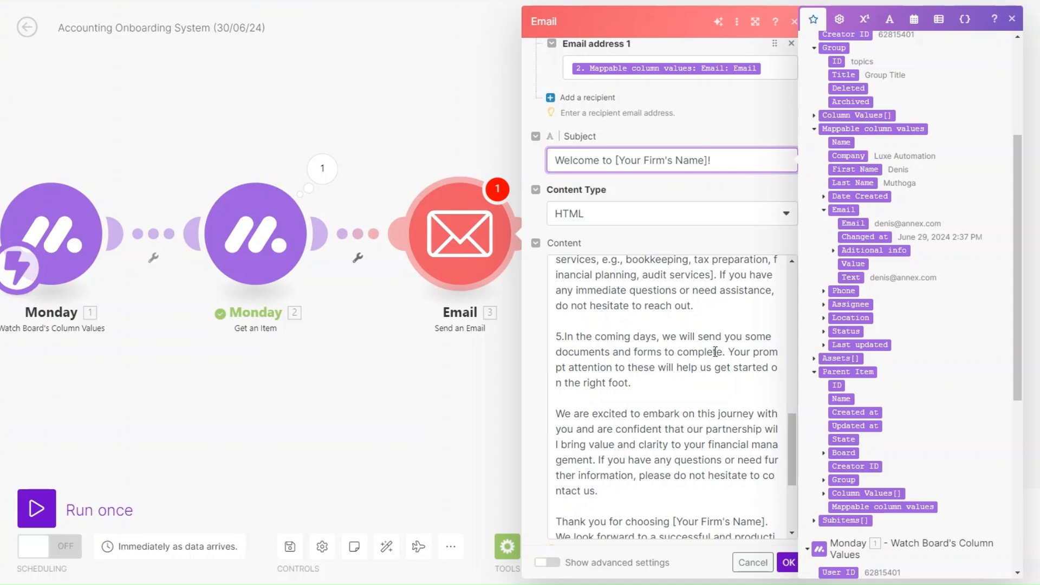
pyautogui.scroll(-5, 715, 352)
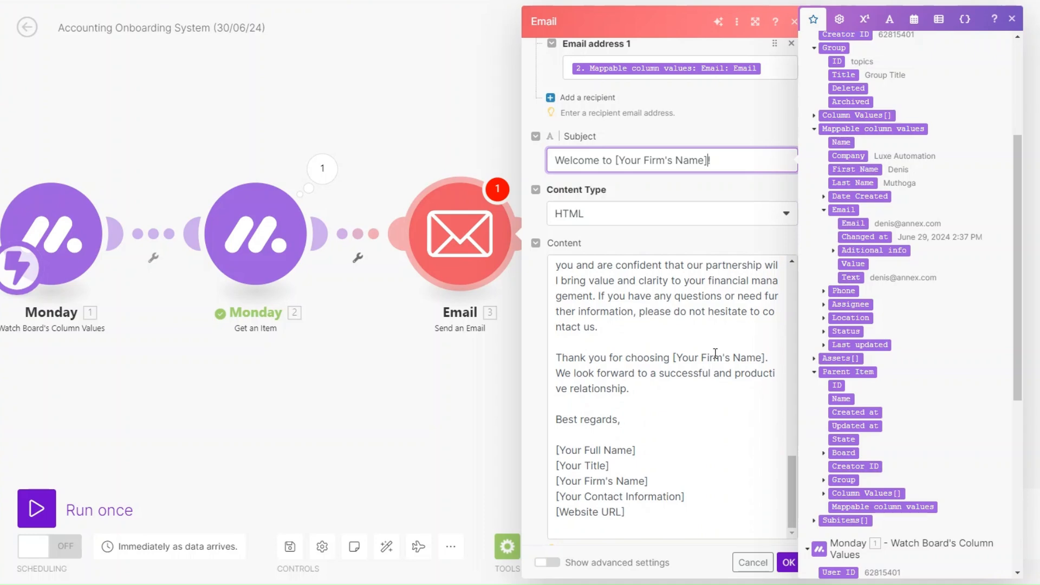
# Step: Add a Calendly module with the Create a Scheduling Link action after the Send an Email module
pyautogui.scroll(10, 715, 353)
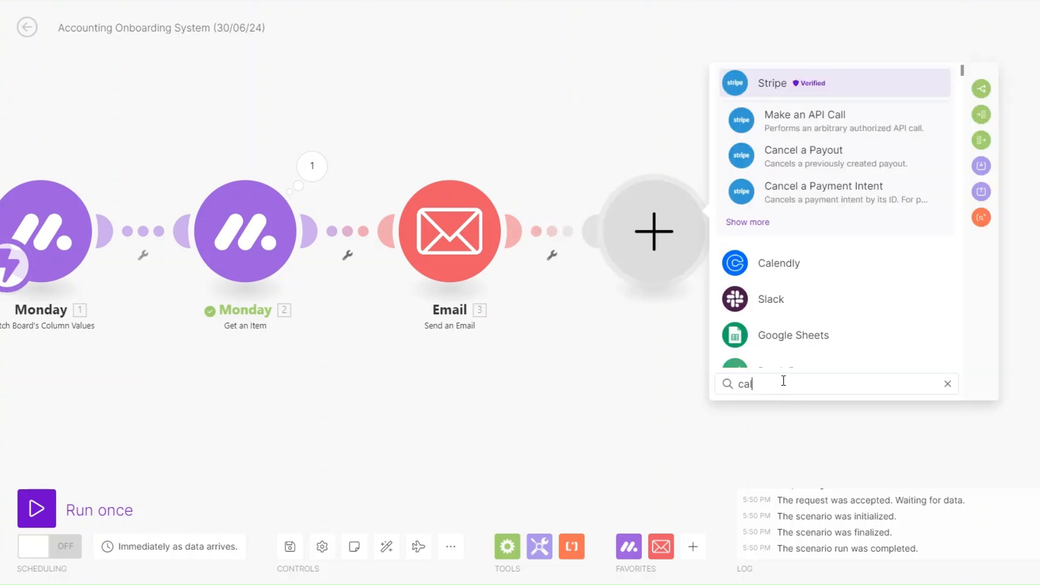
pyautogui.click(781, 262)
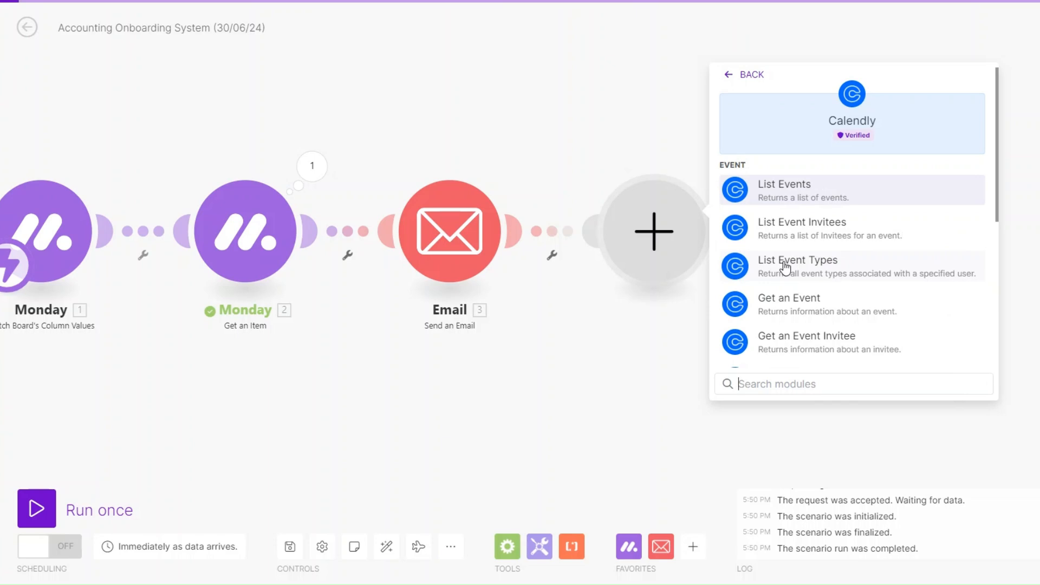
pyautogui.scroll(-3, 803, 270)
pyautogui.click(803, 236)
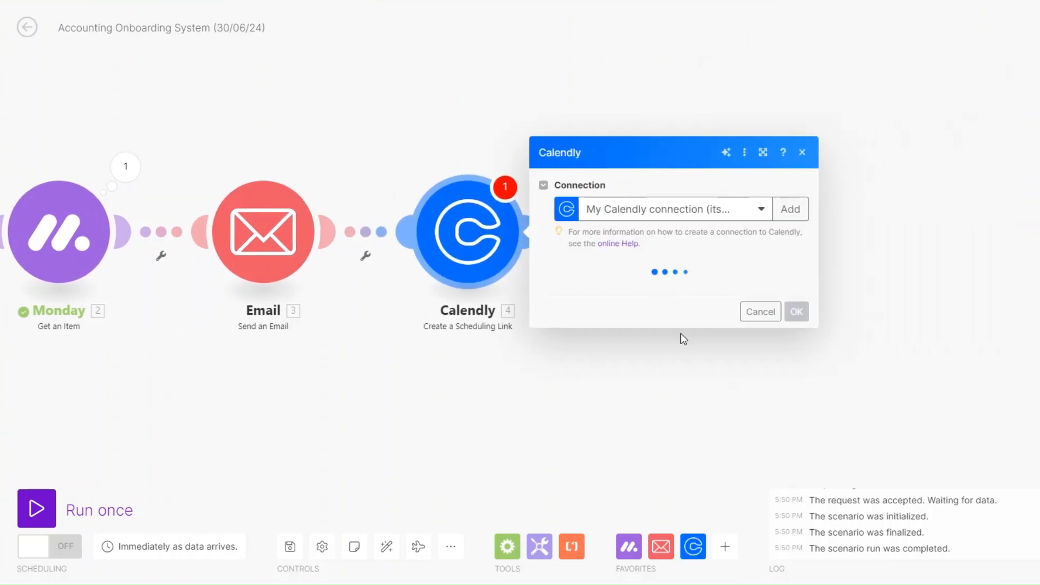
# Step: Set the scheduling link's maximum event count to 1 and its event type to Kick Off Call
pyautogui.click(648, 246)
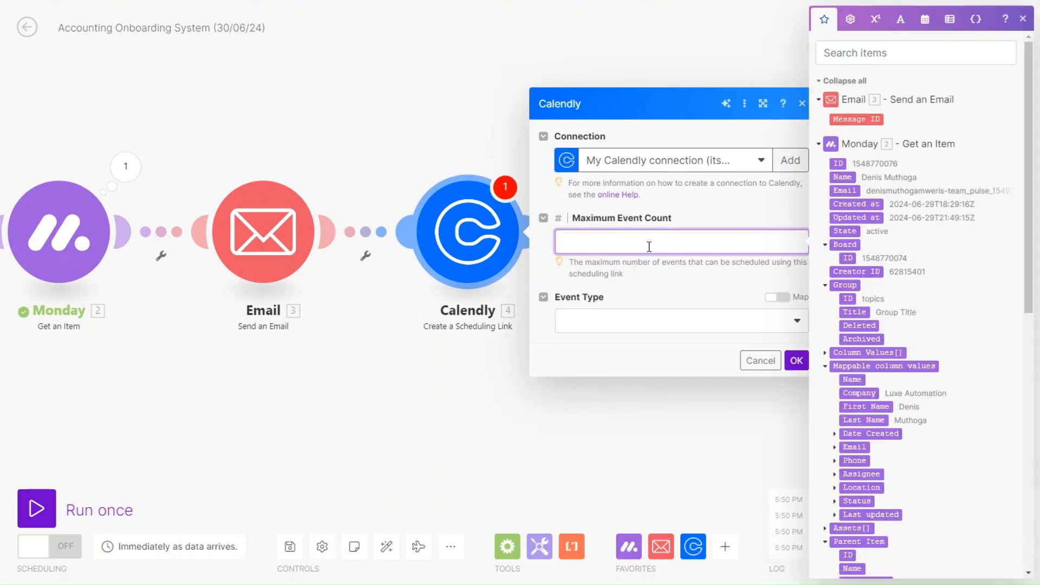
pyautogui.write('1')
pyautogui.click(634, 322)
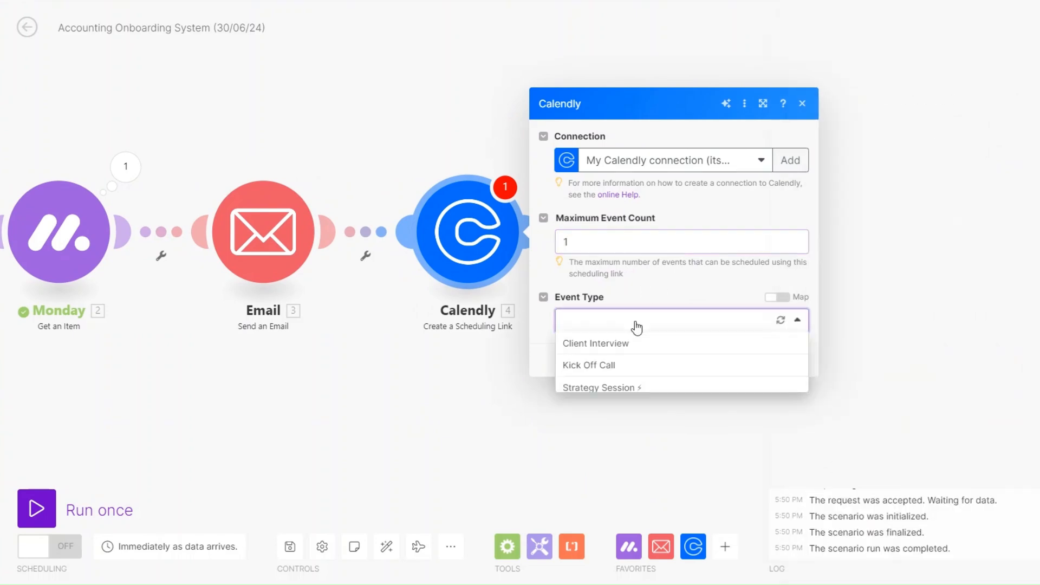
pyautogui.click(633, 366)
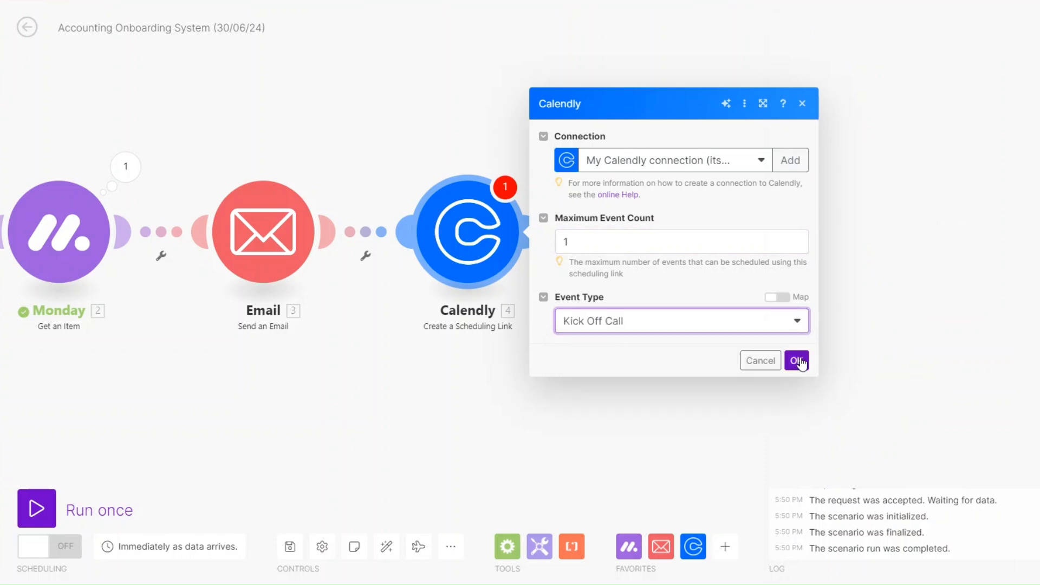
pyautogui.click(796, 360)
# Step: Rename the Calendly module to Client Interview/Kick Off Call
pyautogui.rightClick(451, 237)
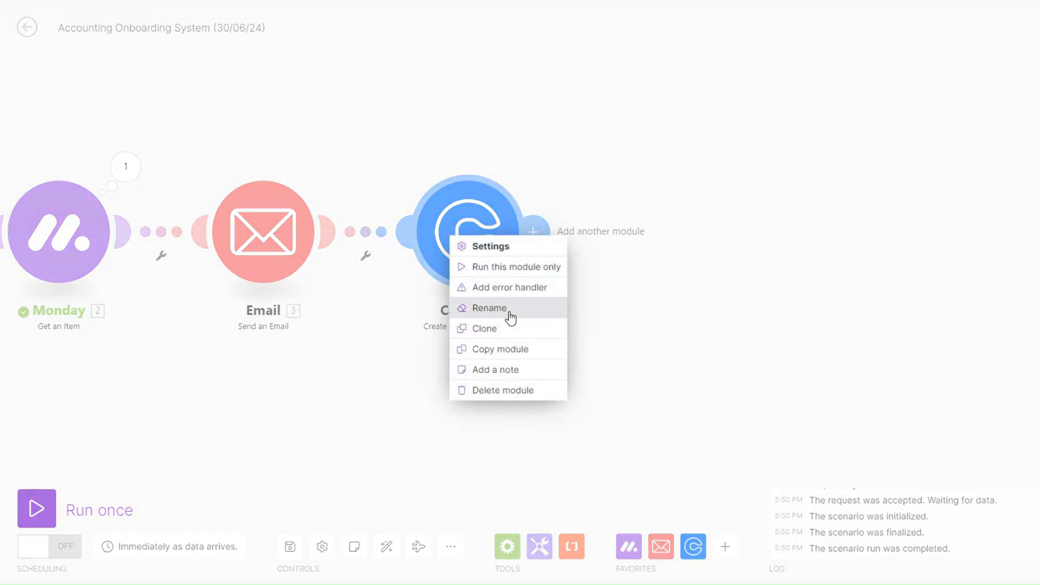
pyautogui.click(489, 308)
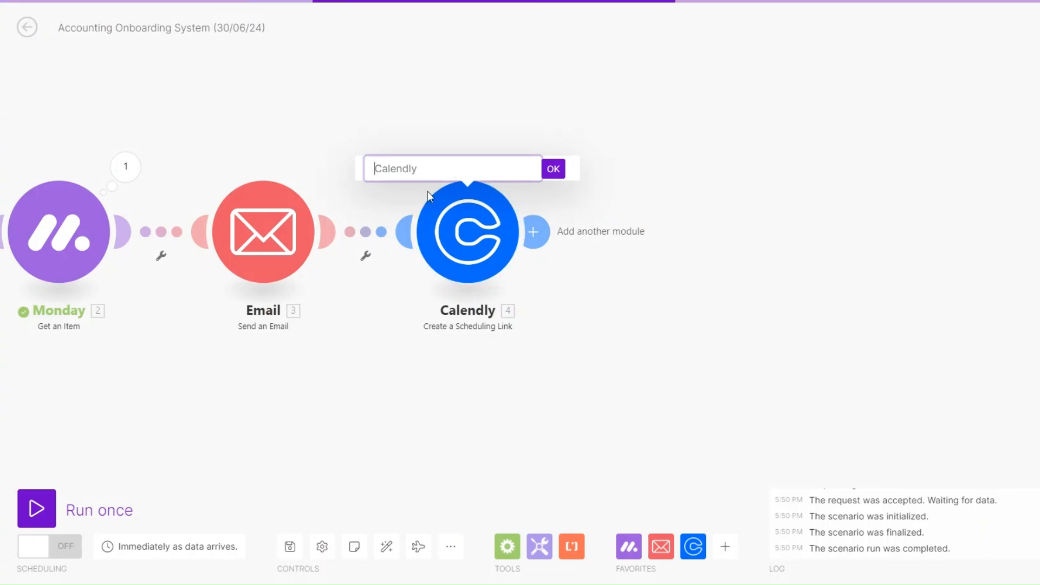
pyautogui.write('Client')
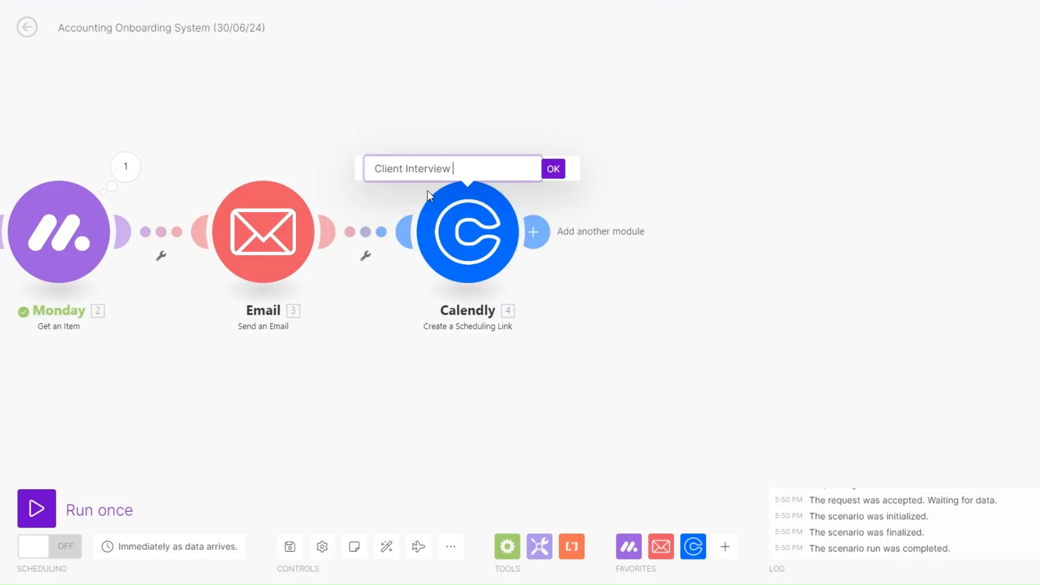
pyautogui.write(' Interview')
pyautogui.press('BackSpace')
pyautogui.write('/')
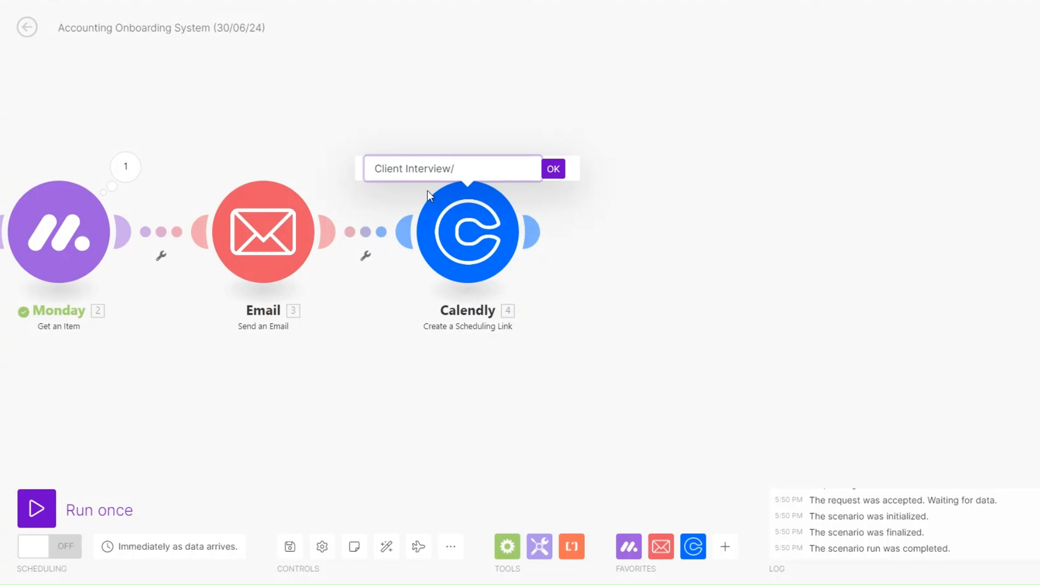
pyautogui.write('Kick Off Call')
pyautogui.click(554, 172)
# Step: Add a Tools module with the Set multiple variables action after the Client Interview/Kick Off Call module
pyautogui.moveTo(407, 381); pyautogui.dragTo(506, 395)
pyautogui.moveTo(616, 416); pyautogui.dragTo(588, 418)
pyautogui.click(676, 248)
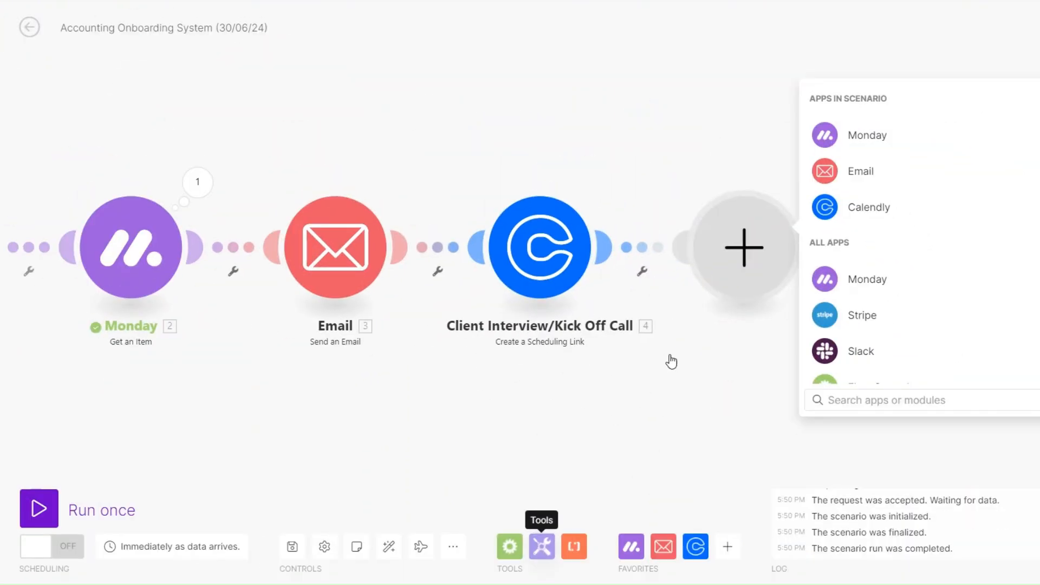
pyautogui.scroll(-1, 668, 417)
pyautogui.click(666, 443)
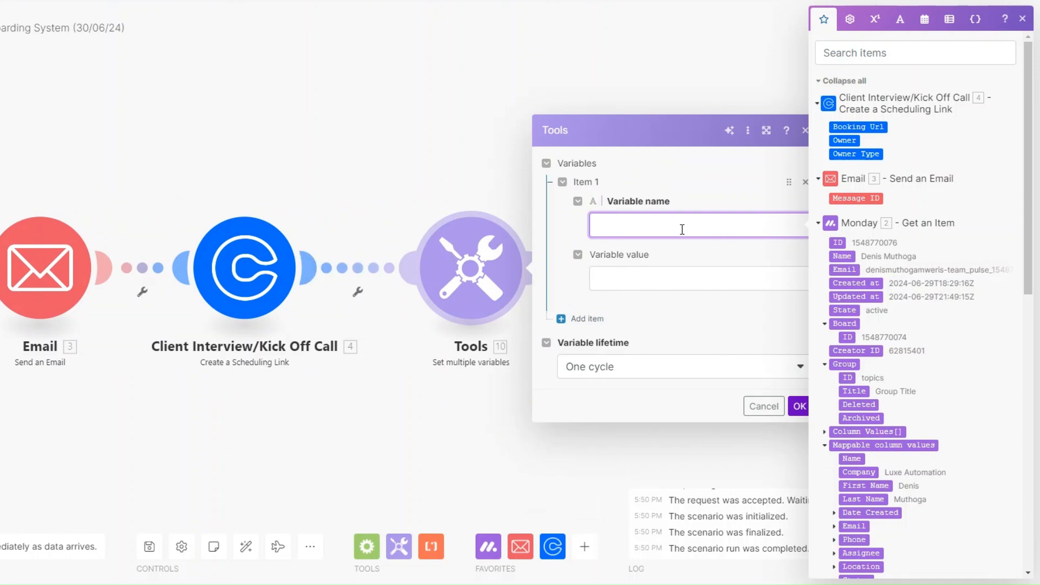
# Step: Define the first variable with both its name and value as Sucess
pyautogui.write('Sucess')
pyautogui.click(670, 282)
pyautogui.write('Sucess')
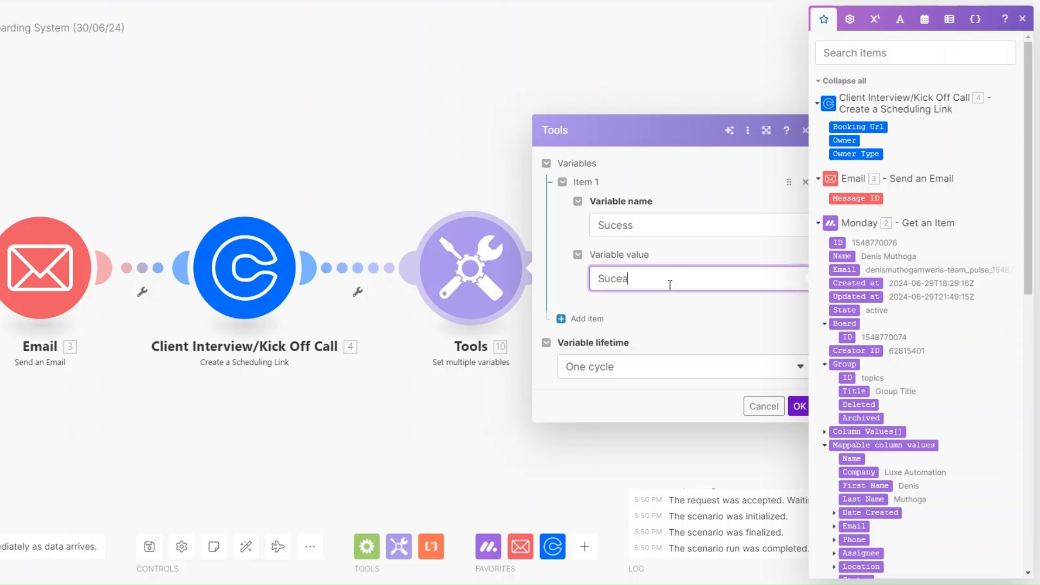
# Step: Add a second variable with both its name and value as Failed, and save the variables
pyautogui.click(580, 319)
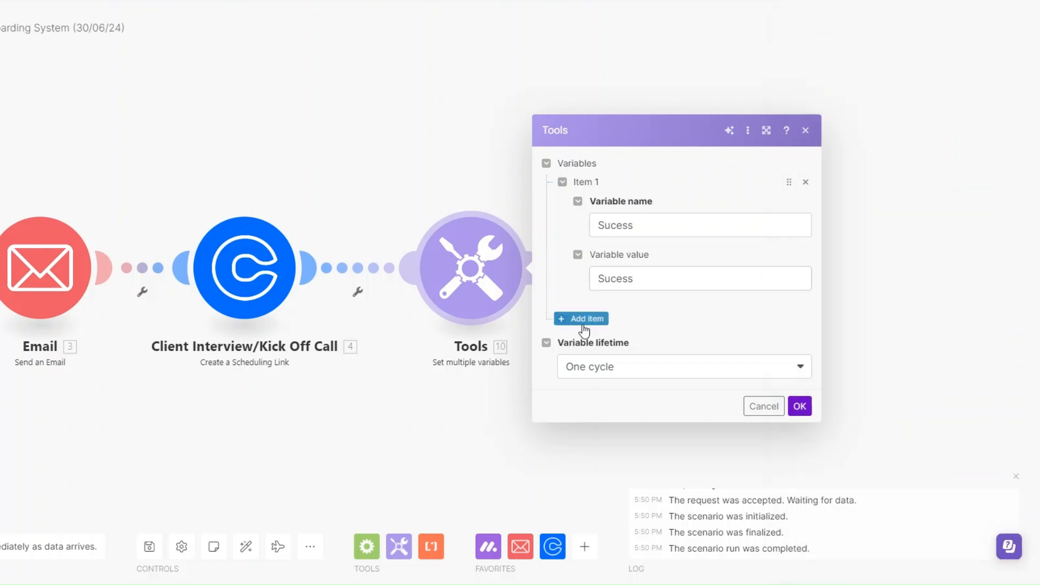
pyautogui.click(627, 292)
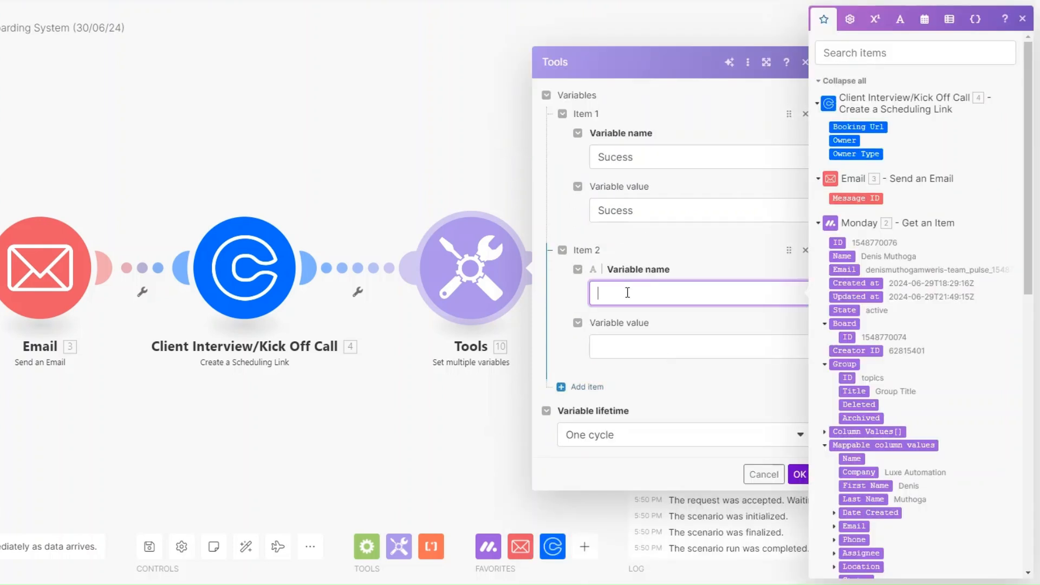
pyautogui.write('Failed')
pyautogui.click(622, 352)
pyautogui.write('Failed')
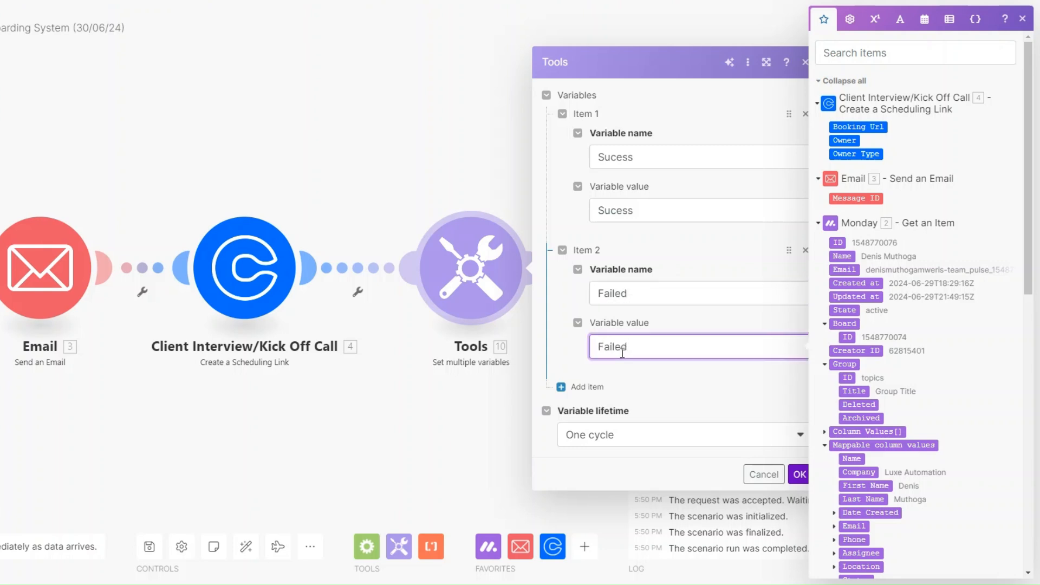
pyautogui.click(799, 474)
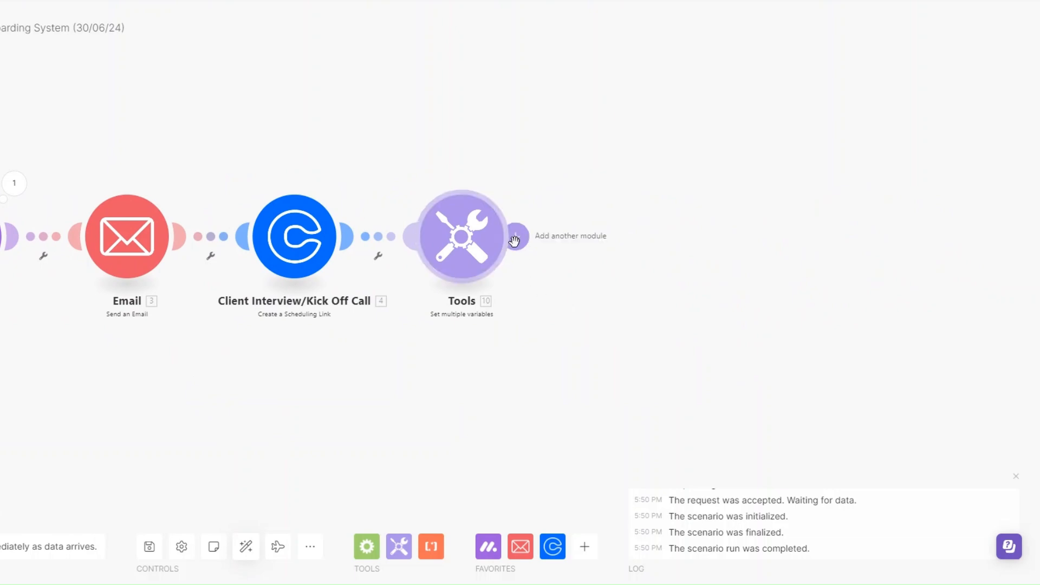
# Step: Add a Google Drive module with the Create a Folder action after the Tools module
pyautogui.click(515, 240)
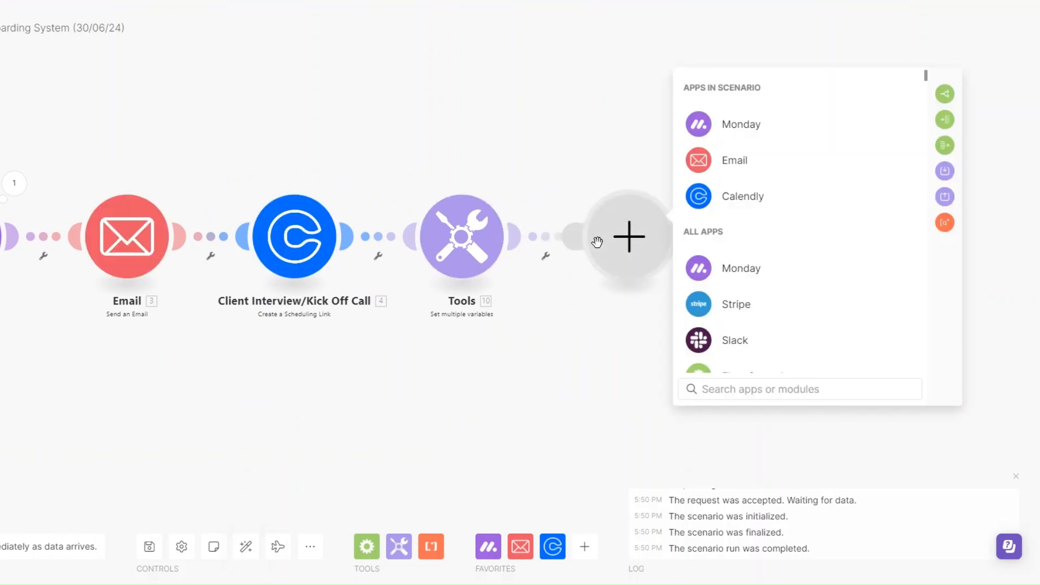
pyautogui.scroll(-3, 761, 280)
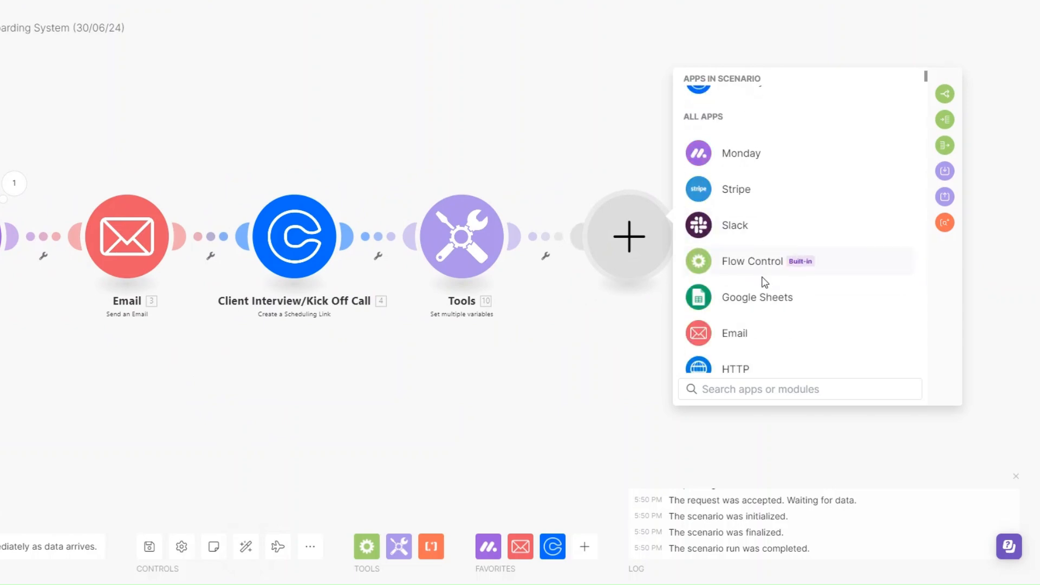
pyautogui.scroll(-5, 761, 283)
pyautogui.click(729, 251)
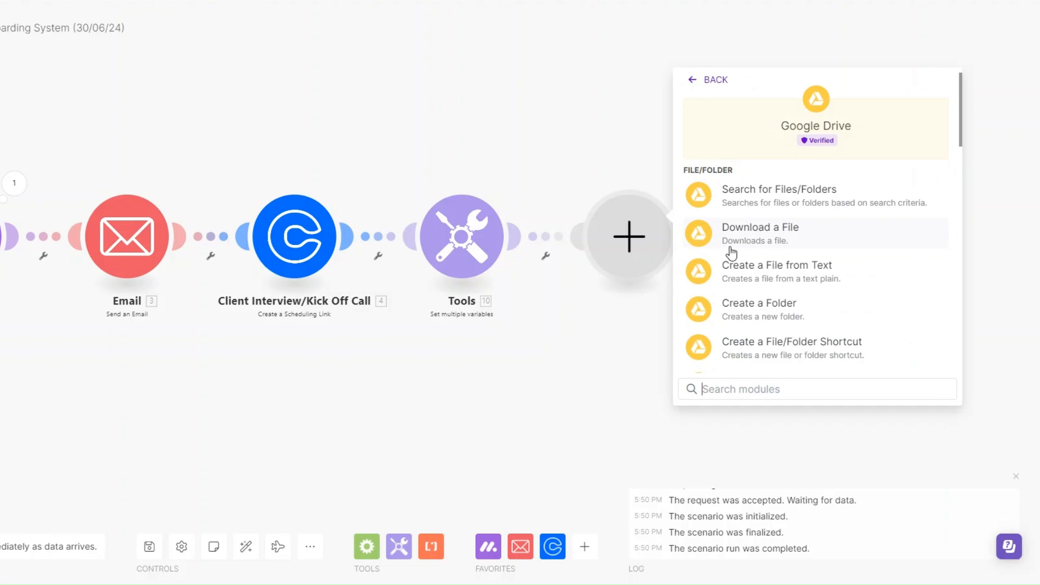
pyautogui.click(758, 308)
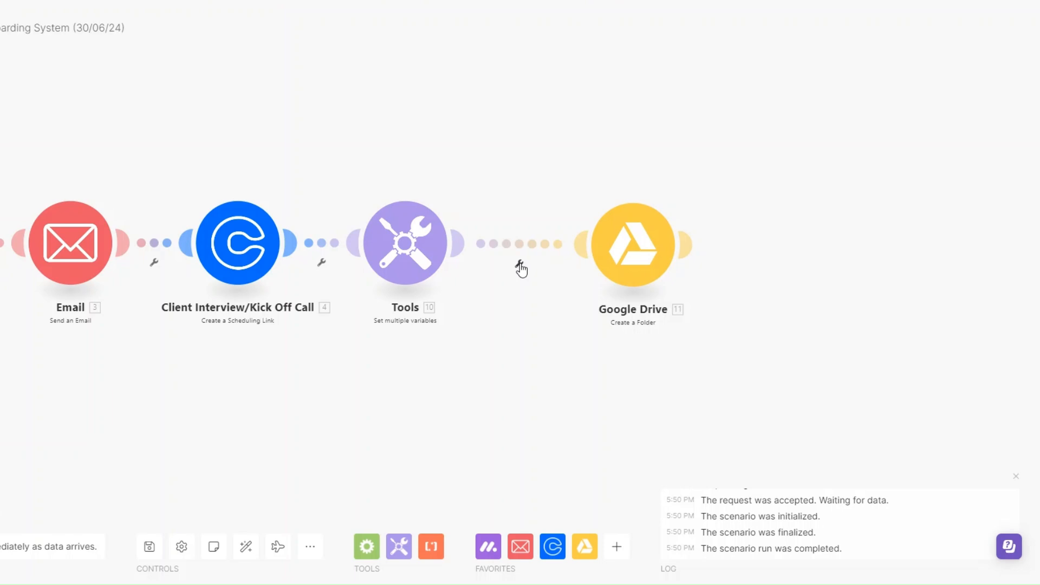
# Step: Set up a filter between the Tools and Google Drive modules and label it Successful
pyautogui.click(520, 266)
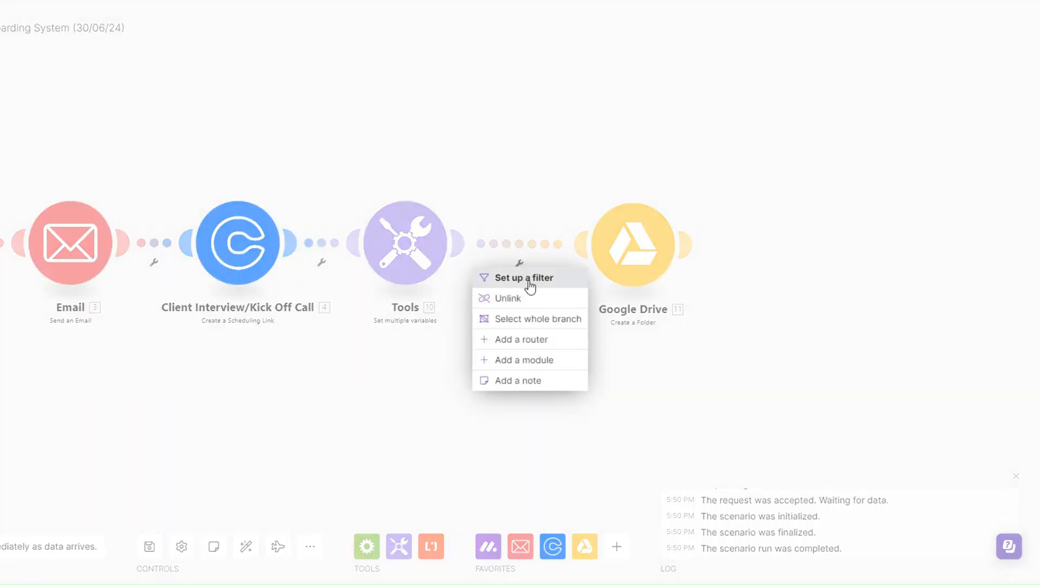
pyautogui.click(517, 276)
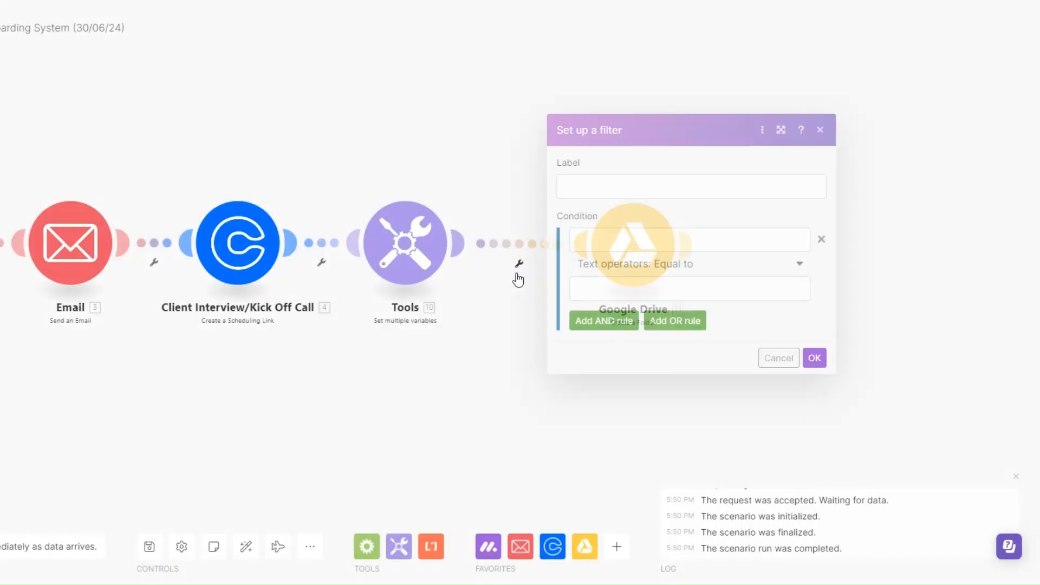
pyautogui.click(606, 187)
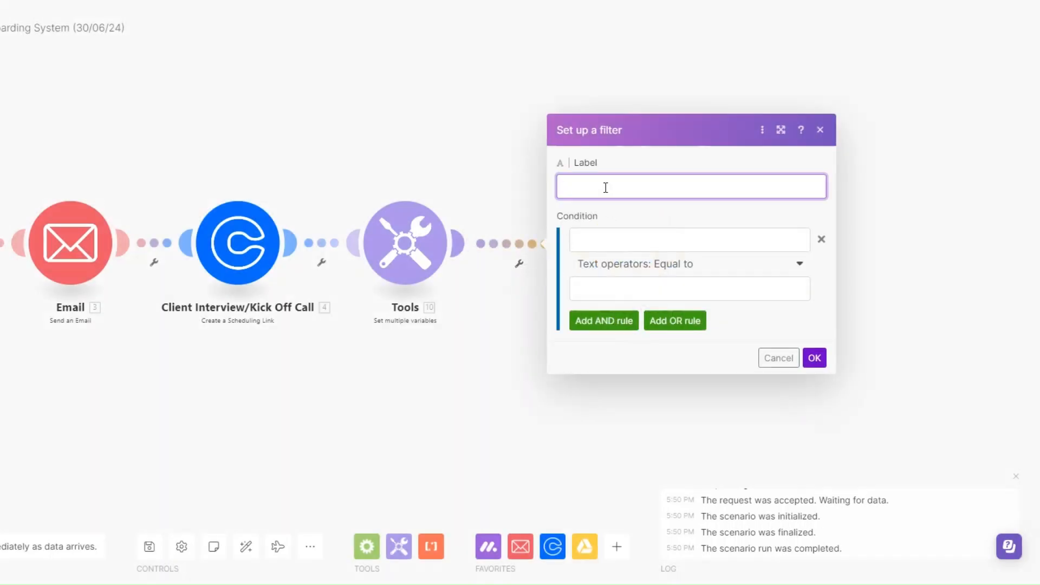
pyautogui.write('Su')
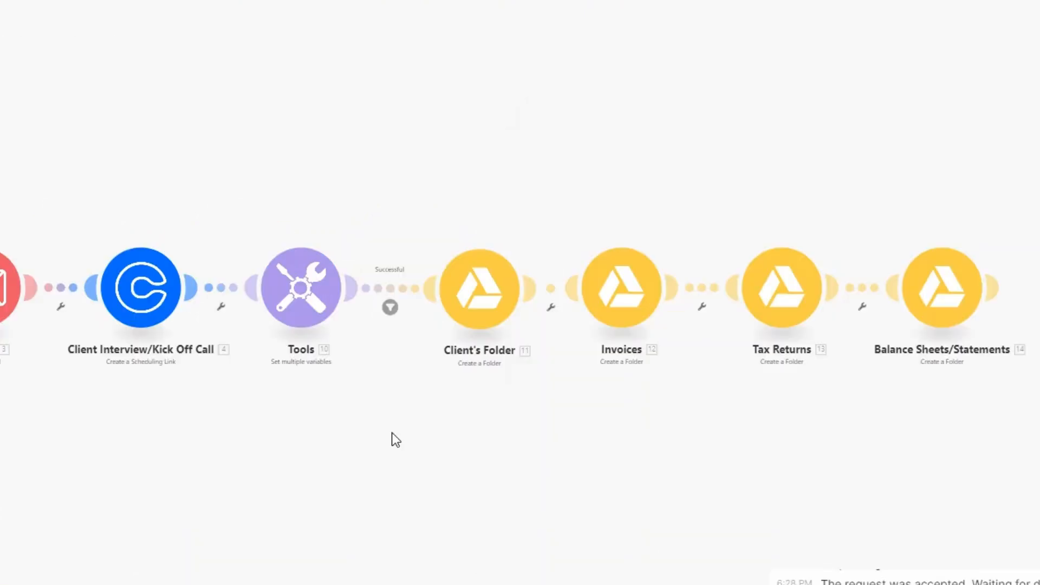
# Step: Correct the first variable's name and value to Success in the Set multiple variables module and save it
pyautogui.click(288, 269)
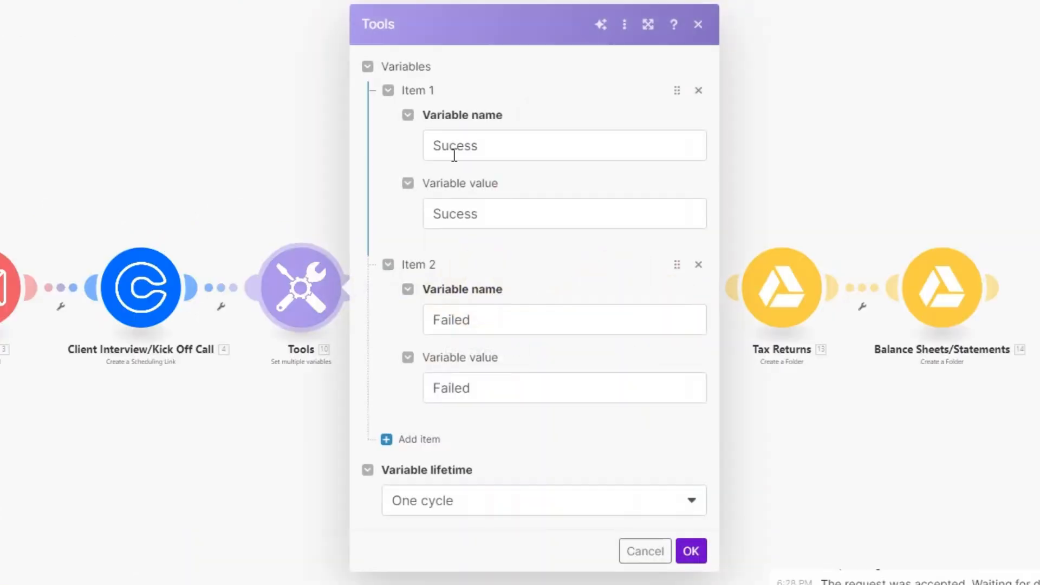
pyautogui.click(456, 145)
pyautogui.write('c')
pyautogui.click(460, 214)
pyautogui.write('c')
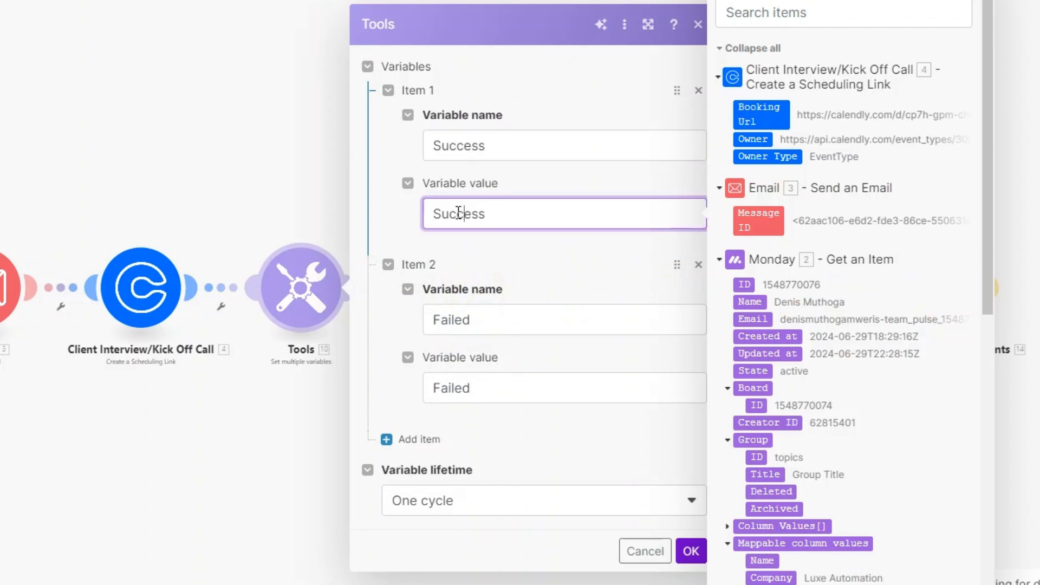
pyautogui.click(599, 238)
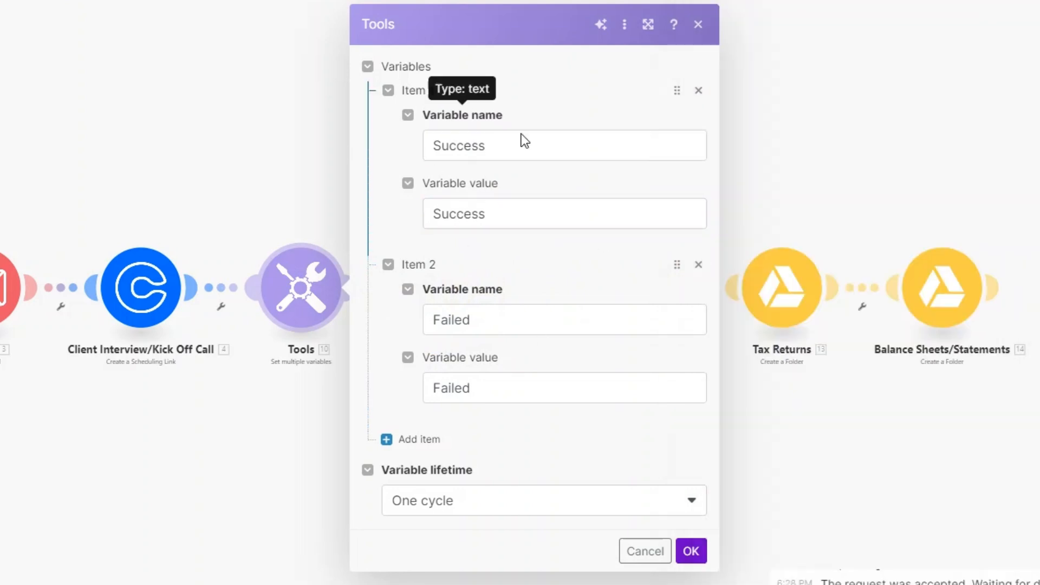
pyautogui.click(494, 215)
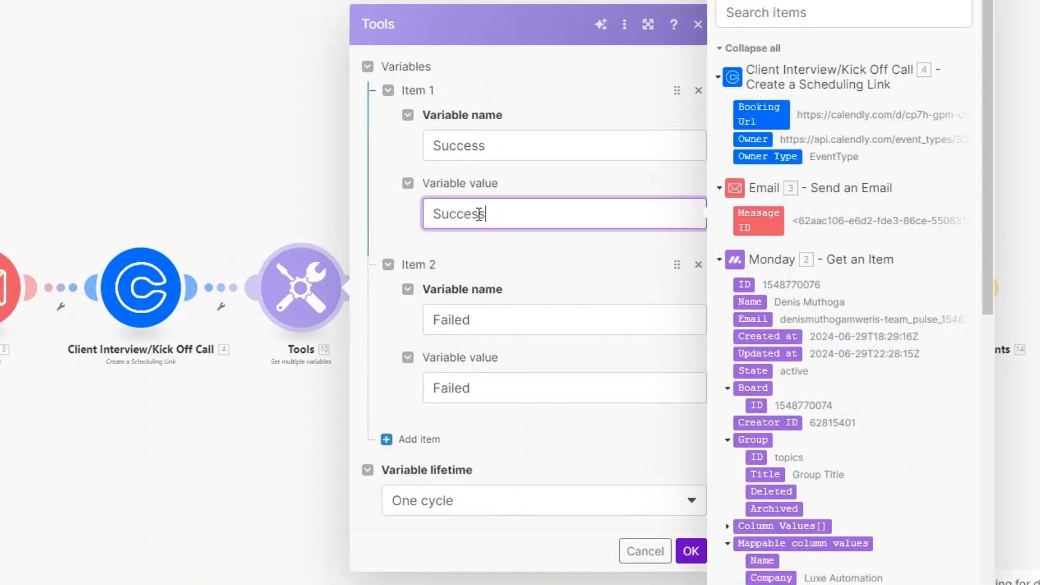
pyautogui.click(497, 325)
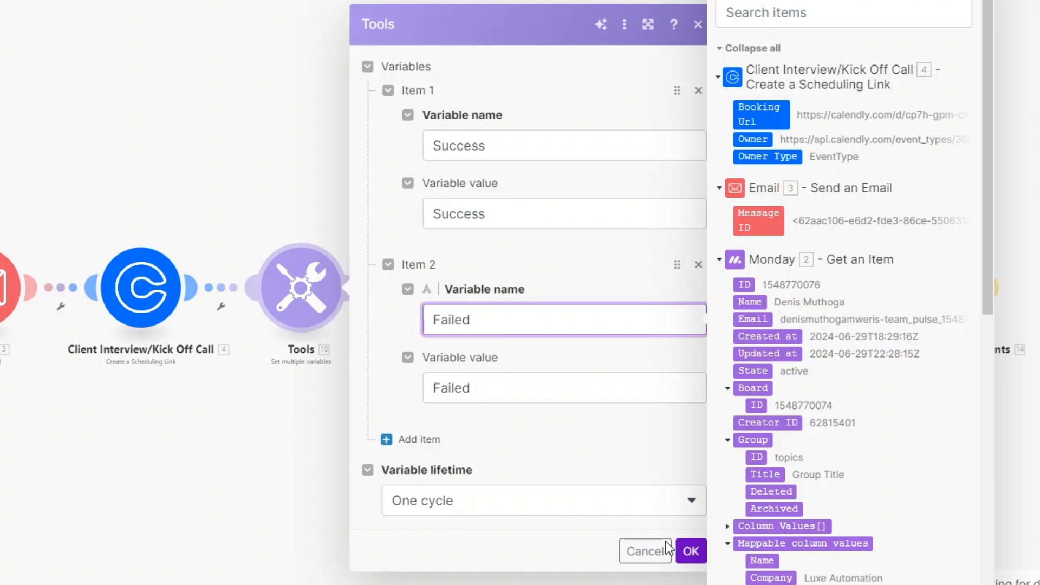
pyautogui.click(691, 550)
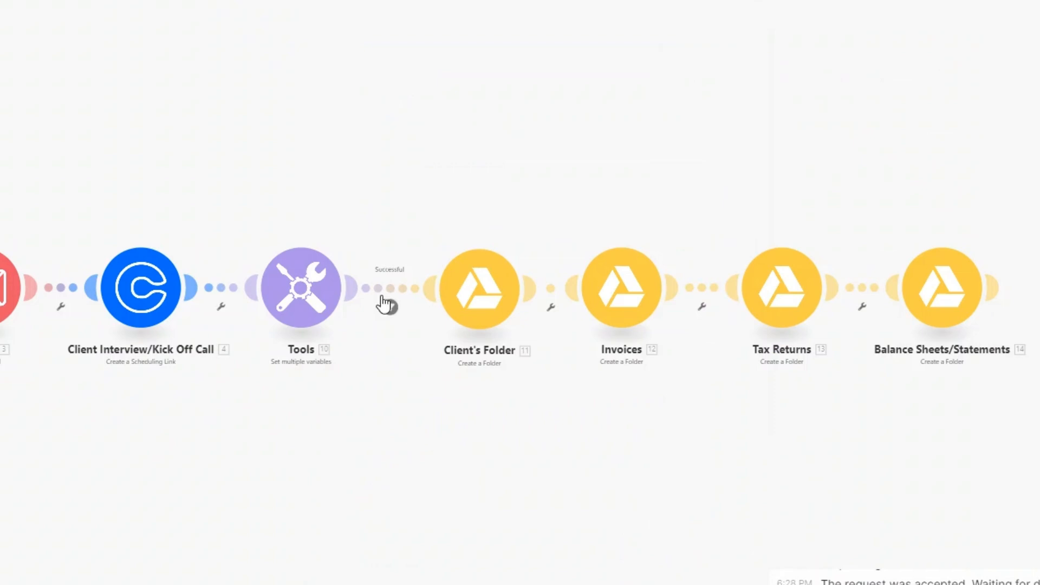
# Step: Review the filter after the Tools module, checking its label, condition text, operator and mapped variable
pyautogui.click(389, 307)
pyautogui.click(533, 287)
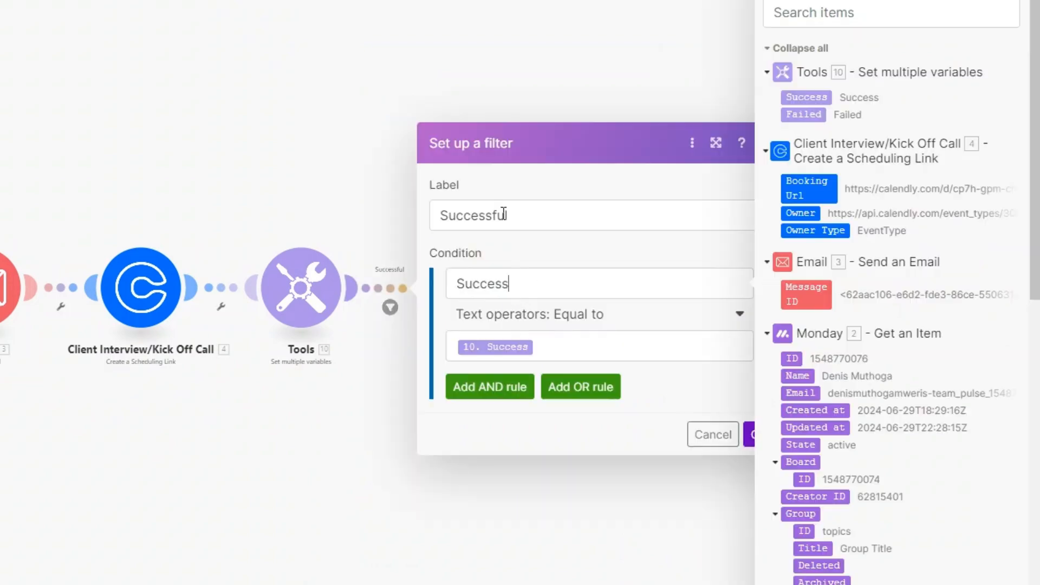
pyautogui.click(548, 213)
pyautogui.click(479, 281)
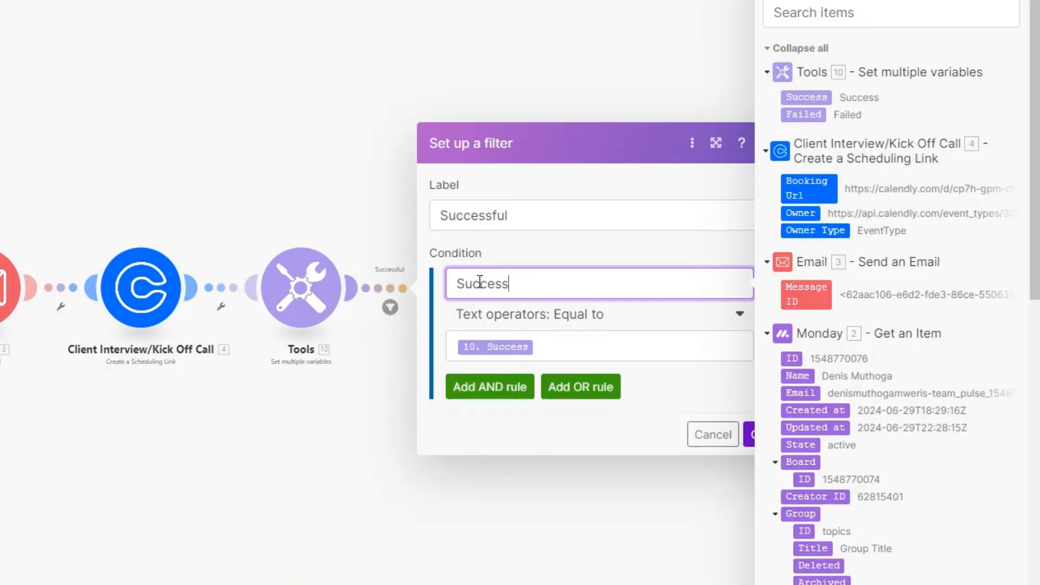
pyautogui.click(558, 347)
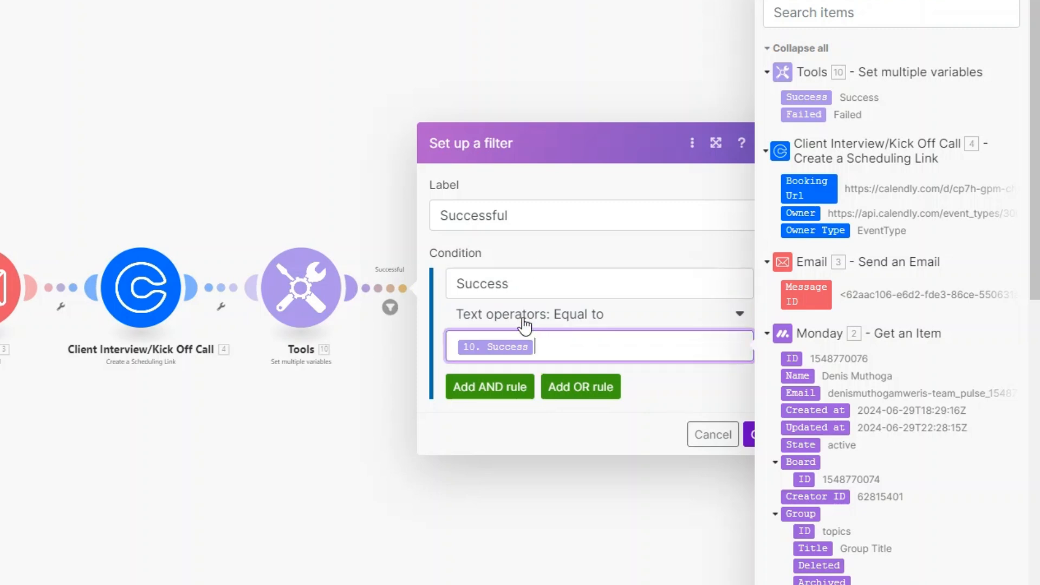
pyautogui.click(748, 434)
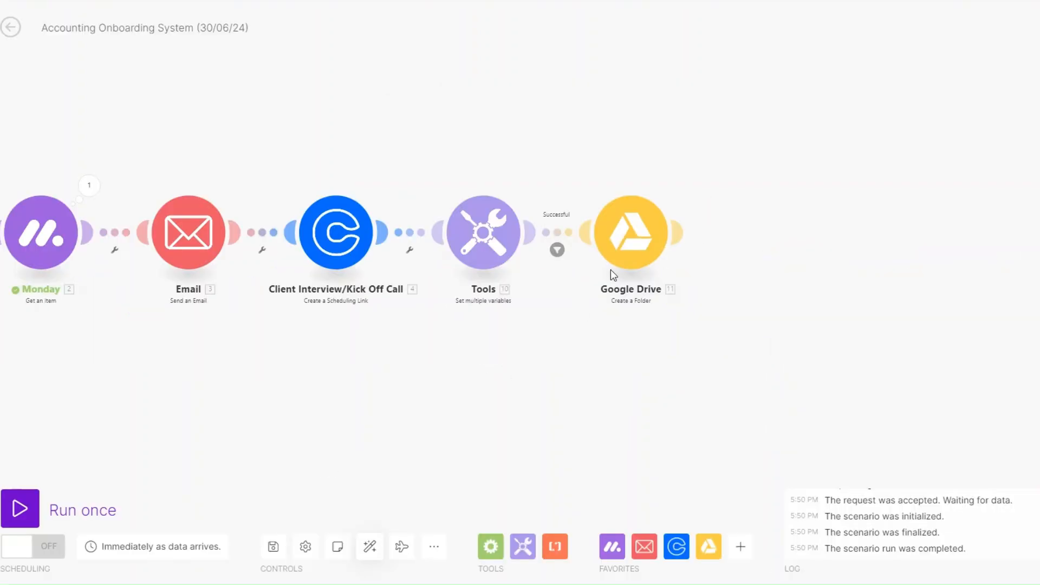
# Step: Rename the Google Drive module after the Successful filter as Client's Folder
pyautogui.rightClick(639, 239)
pyautogui.click(685, 307)
pyautogui.write("Client's Folder")
pyautogui.click(719, 187)
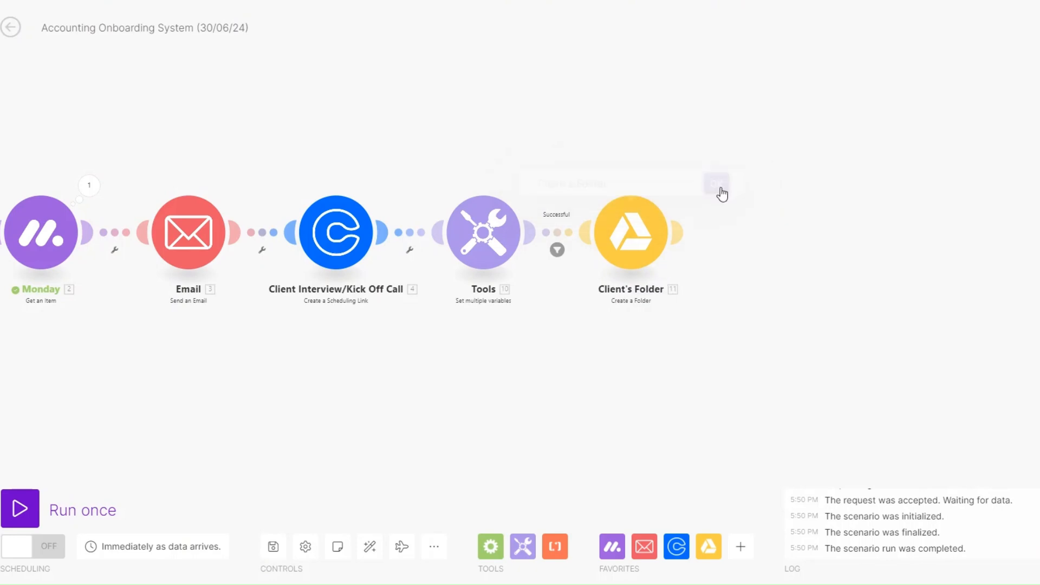
# Step: Set the Client's Folder module to create its folder in Onboarding System, named with the Monday item's Name, and save it
pyautogui.click(644, 246)
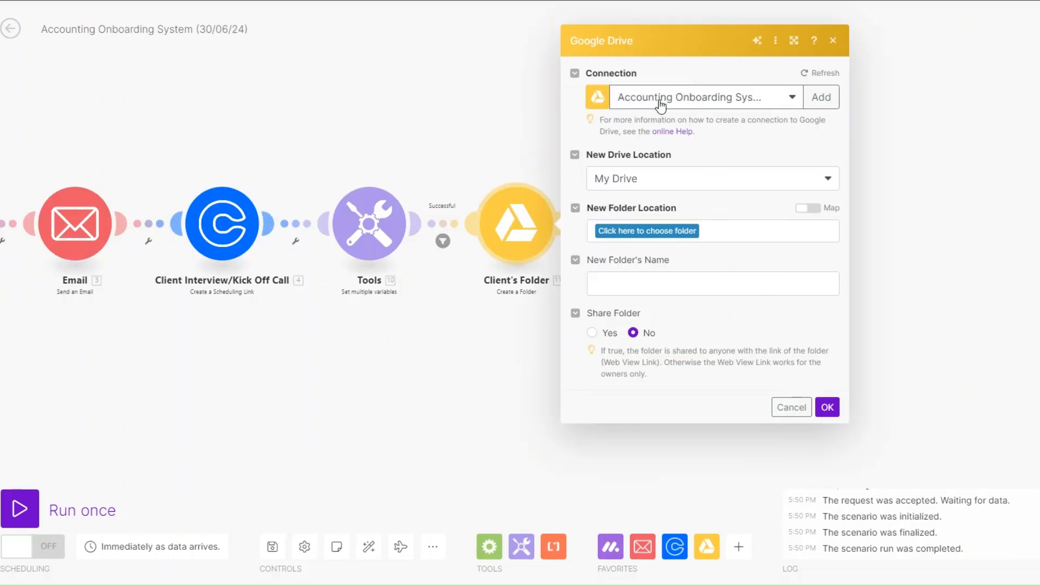
pyautogui.click(654, 231)
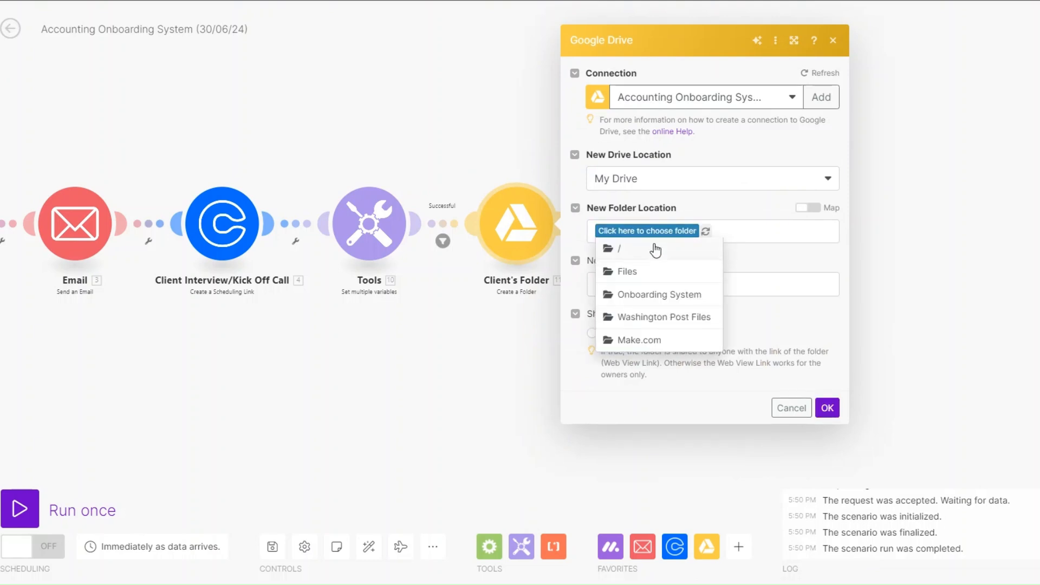
pyautogui.click(654, 304)
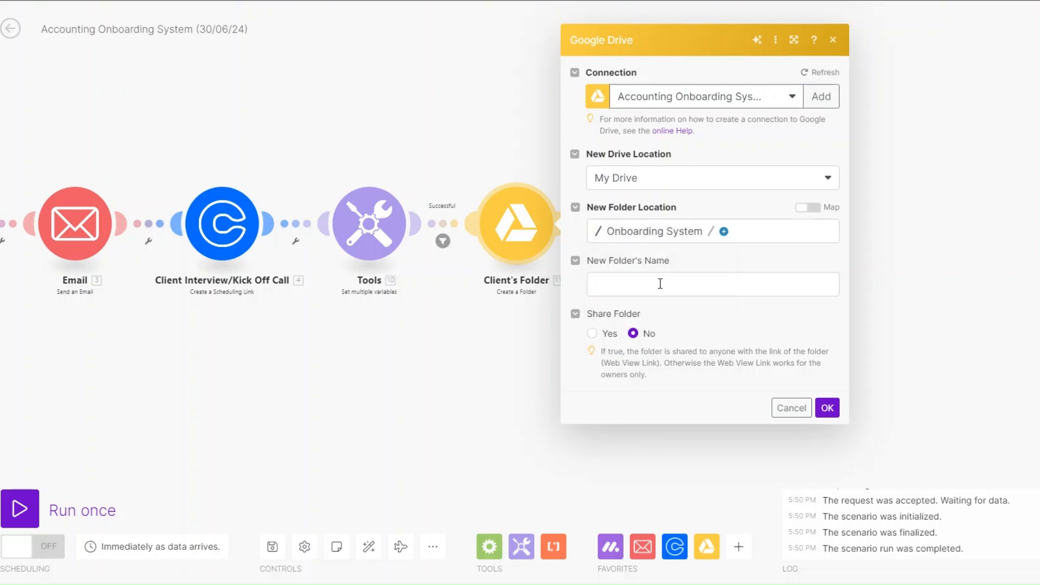
pyautogui.click(661, 283)
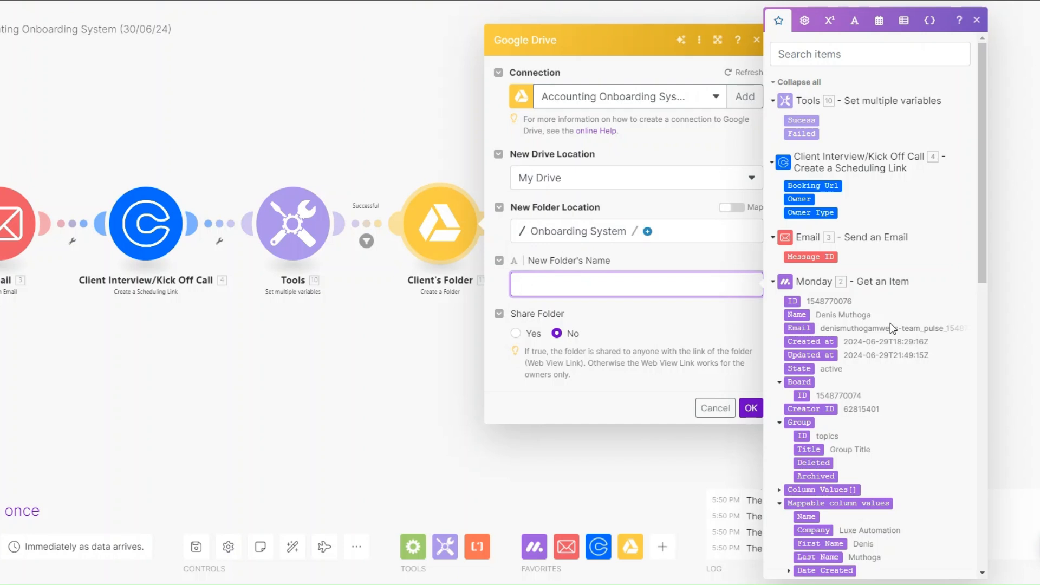
pyautogui.scroll(-1, 969, 329)
pyautogui.click(796, 250)
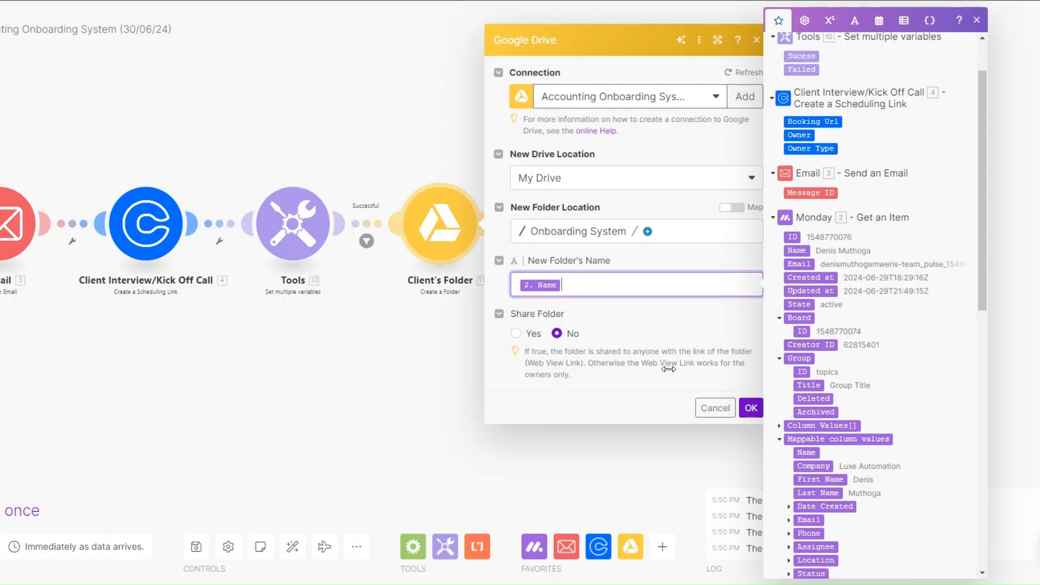
pyautogui.click(751, 408)
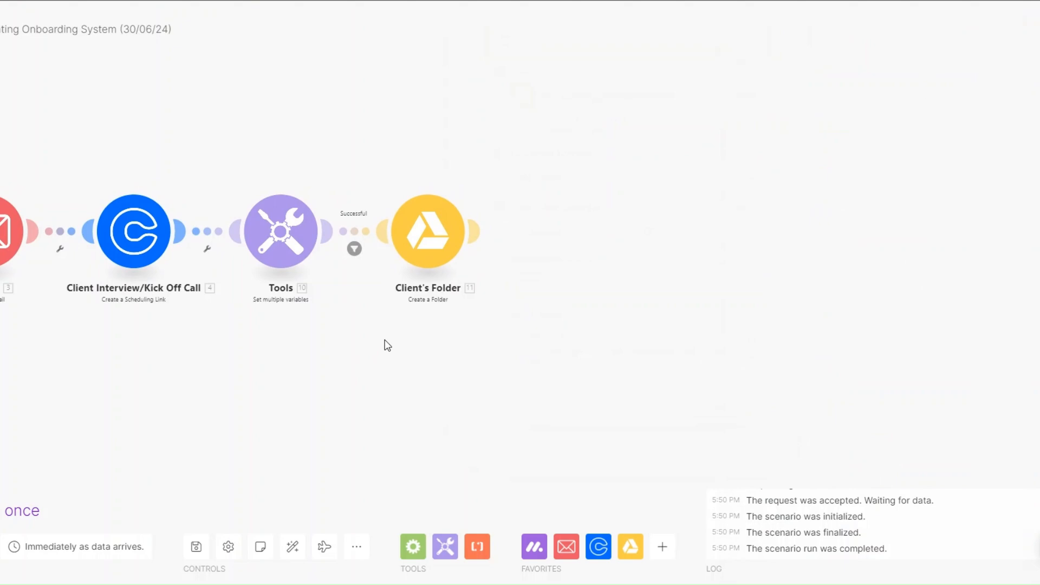
# Step: Add a Google Drive Create a Folder module after Client's Folder that creates an Invoices folder in Onboarding System
pyautogui.click(490, 228)
pyautogui.click(684, 231)
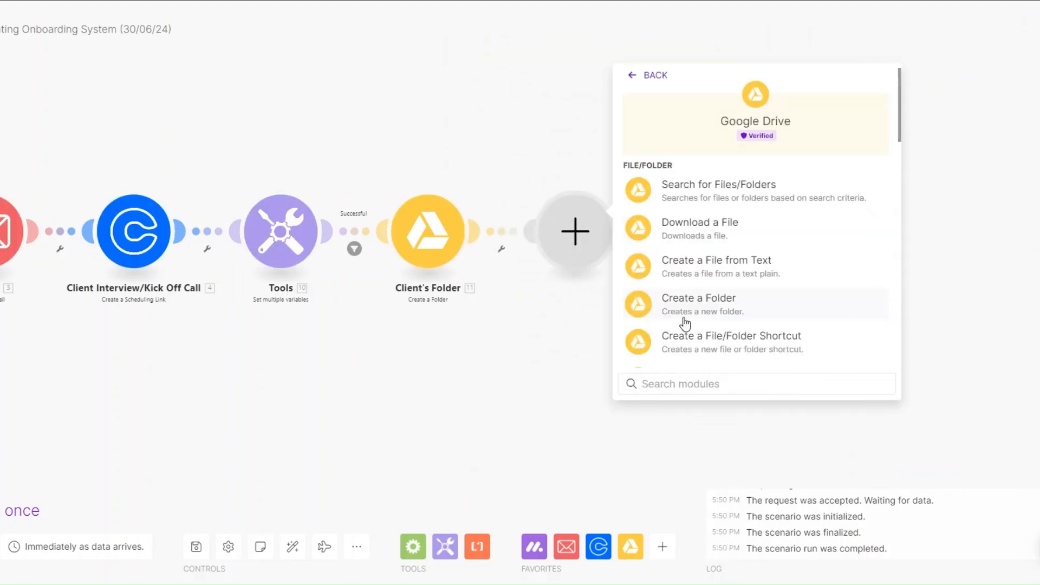
pyautogui.click(685, 305)
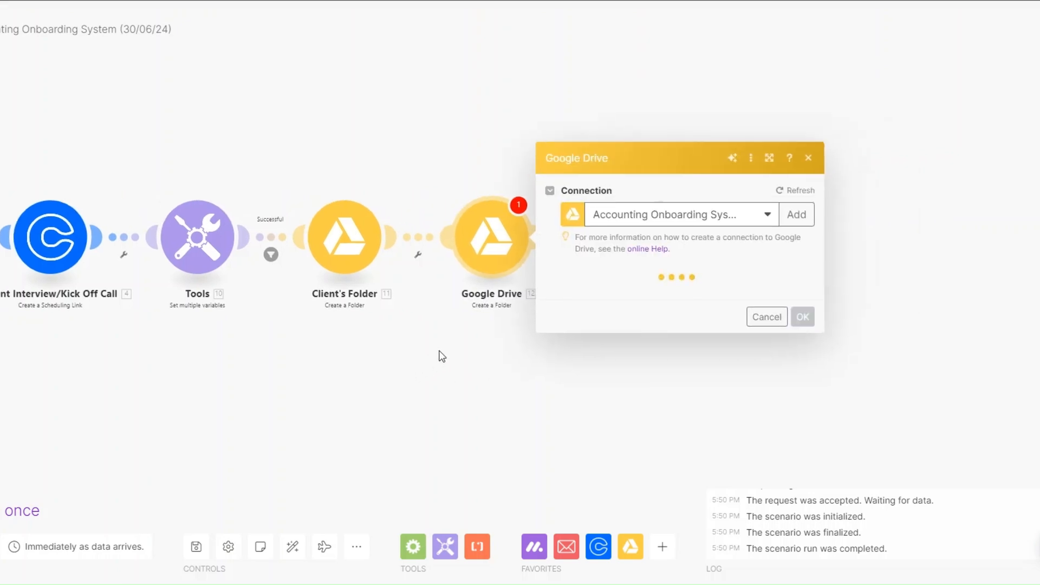
pyautogui.click(638, 245)
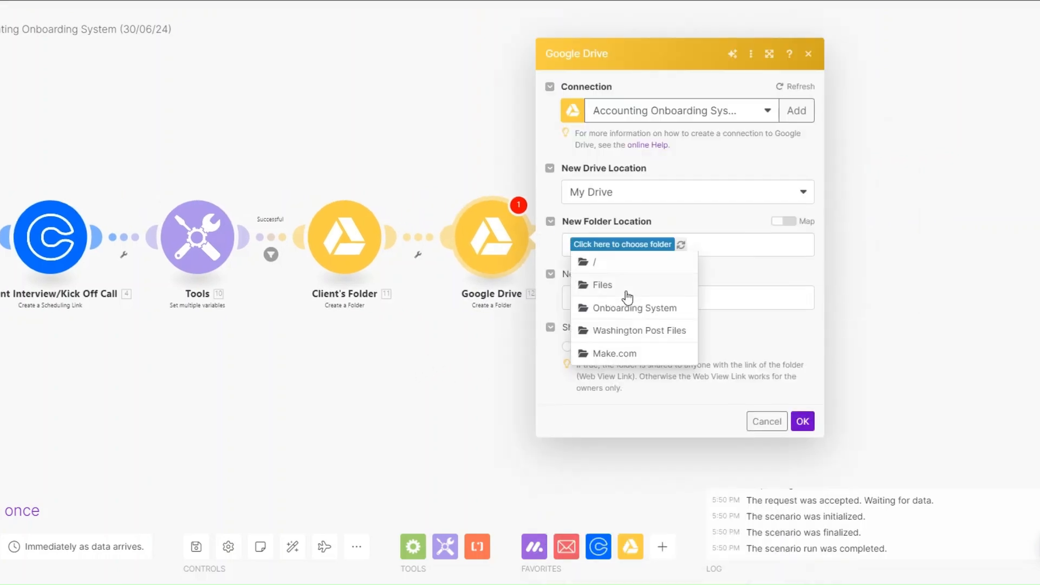
pyautogui.click(629, 304)
pyautogui.click(632, 293)
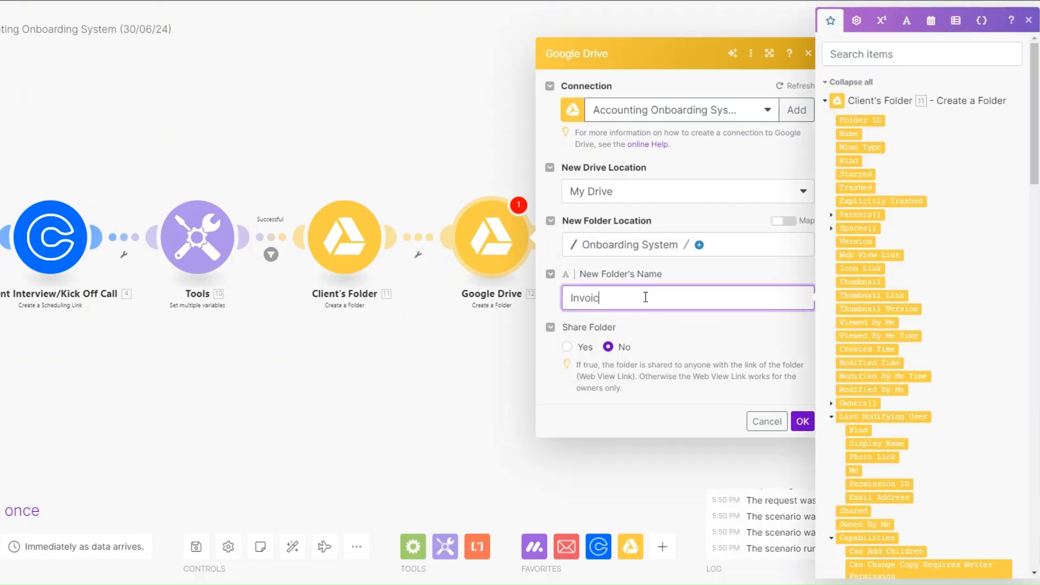
pyautogui.click(802, 420)
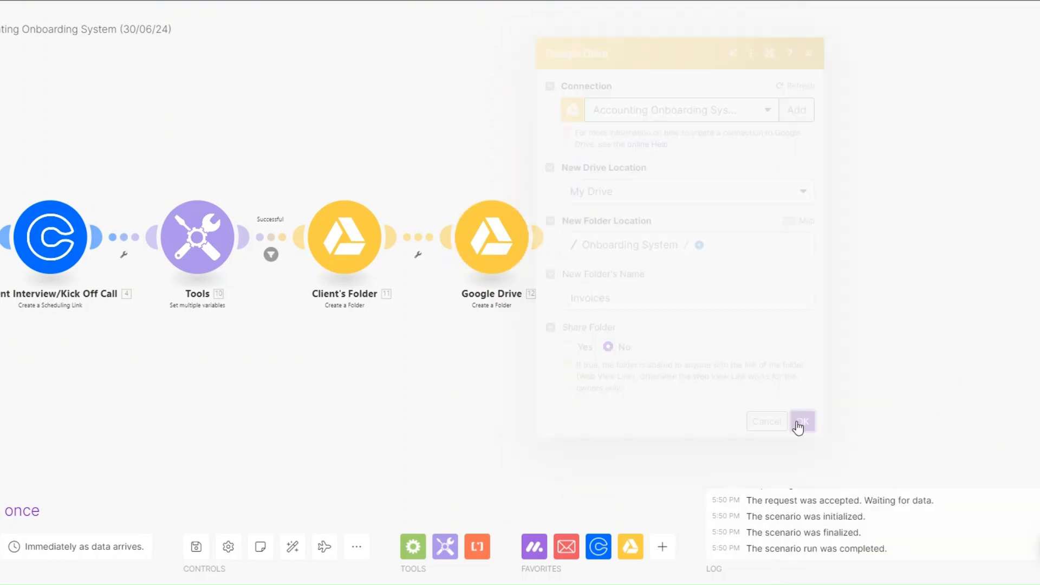
# Step: Rename the new Google Drive module after Client's Folder as Invoices
pyautogui.rightClick(501, 261)
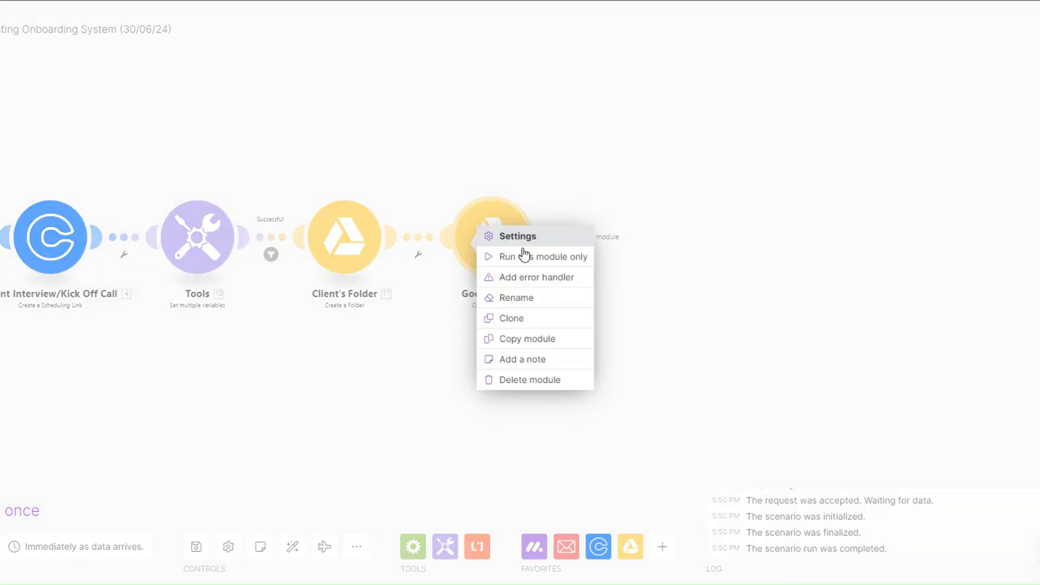
pyautogui.click(527, 299)
pyautogui.hotkey('ctrl', 'a')
pyautogui.press('BackSpace')
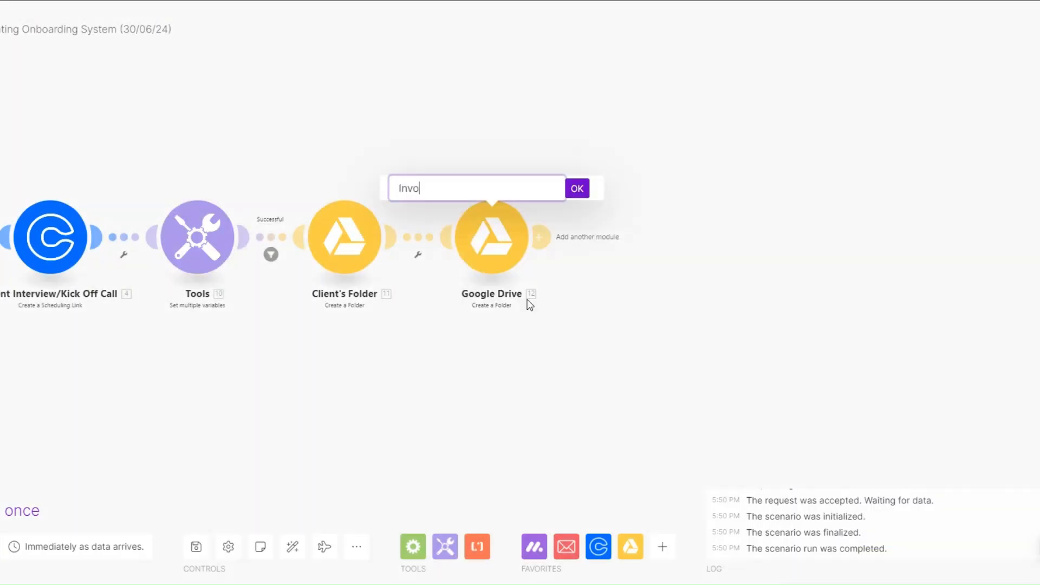
pyautogui.write('Invoices')
pyautogui.click(577, 189)
# Step: Add a Google Drive Create a Folder module after Invoices that creates a Tax Returns folder in Onboarding System
pyautogui.click(545, 237)
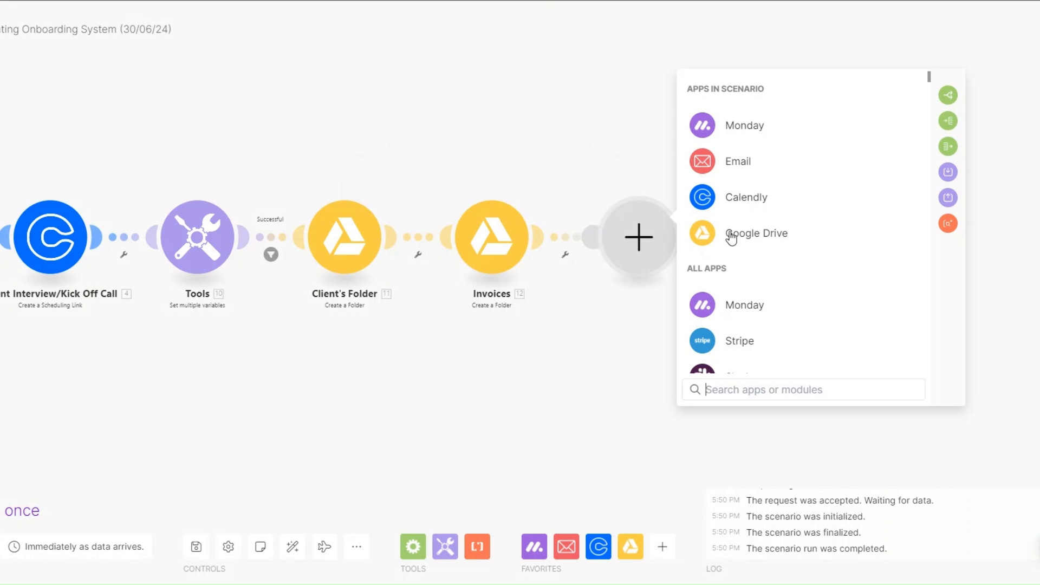
pyautogui.click(771, 233)
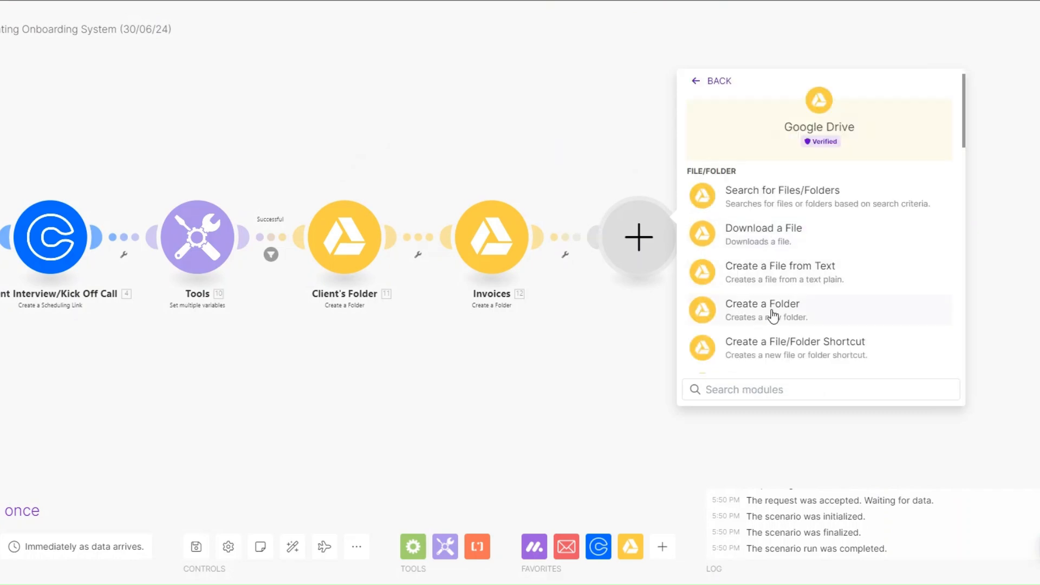
pyautogui.click(834, 312)
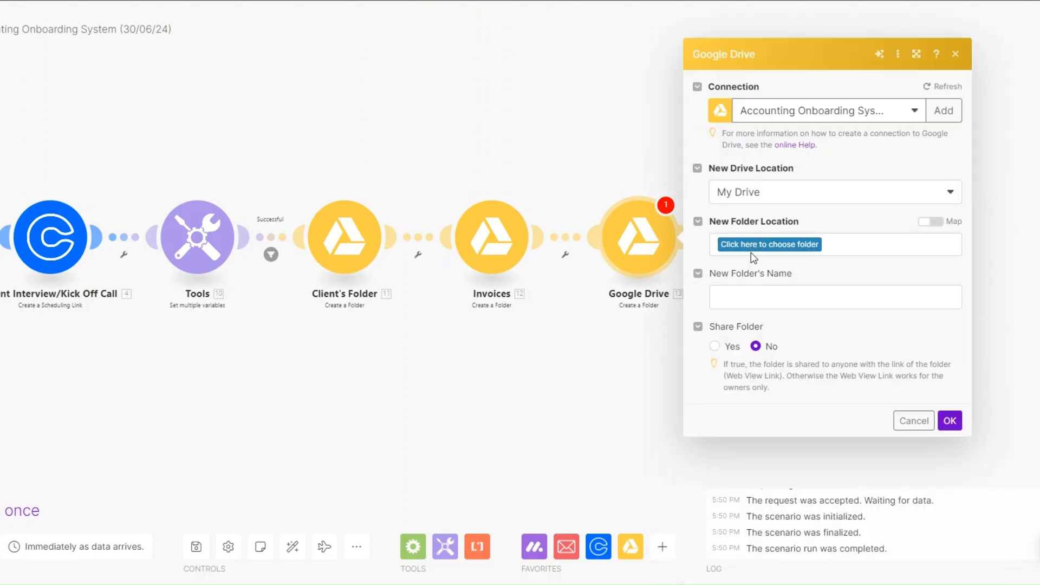
pyautogui.click(752, 244)
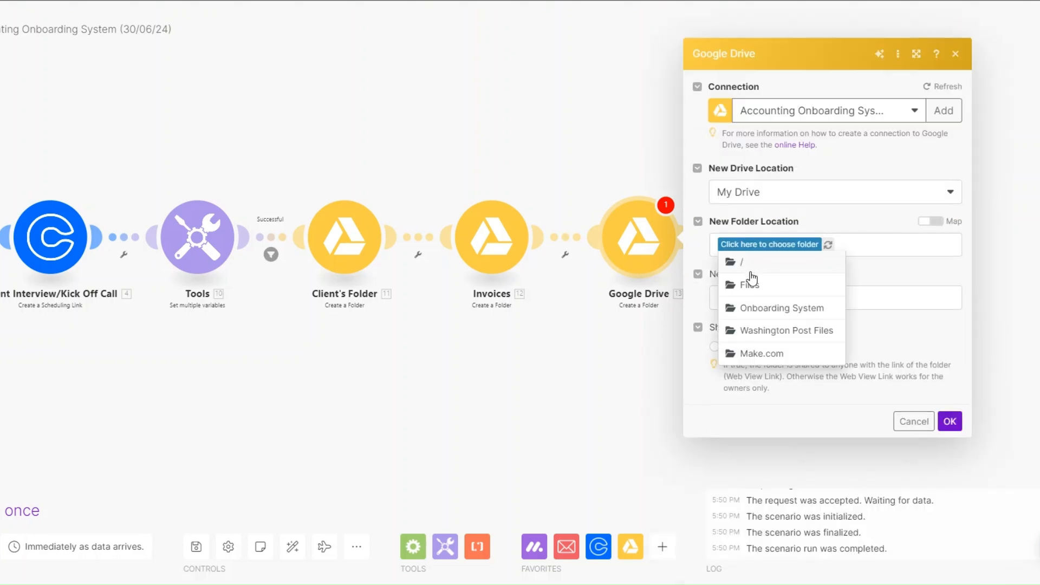
pyautogui.click(756, 308)
pyautogui.click(774, 295)
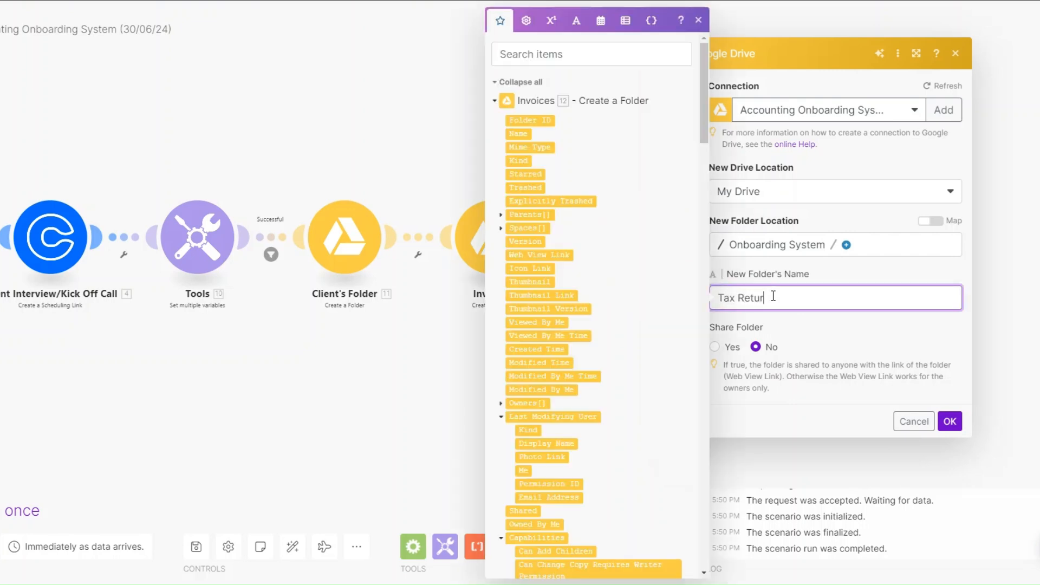
pyautogui.click(949, 421)
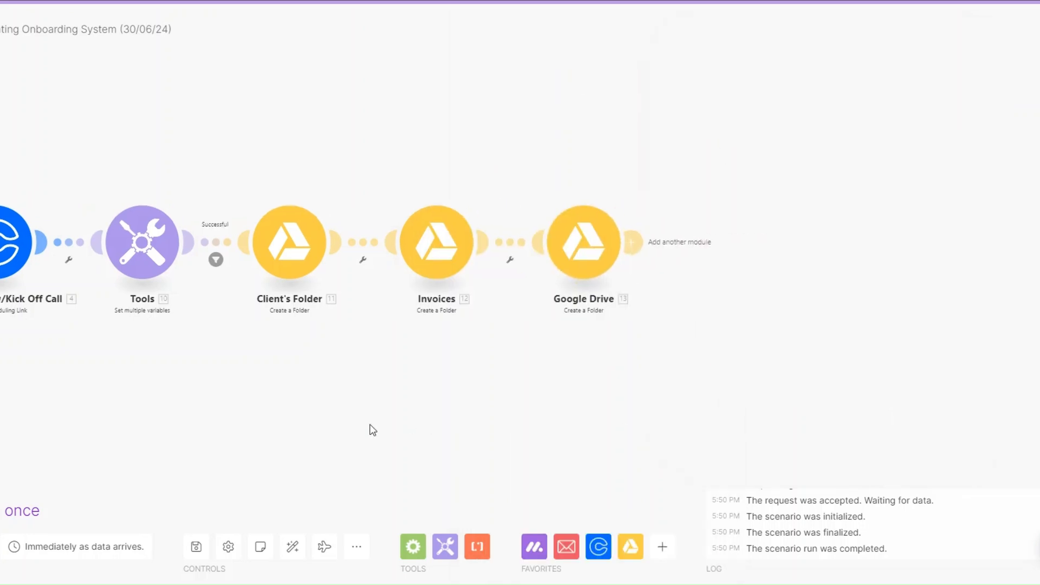
# Step: Rename the Google Drive module after Invoices as Tax Returns
pyautogui.rightClick(479, 254)
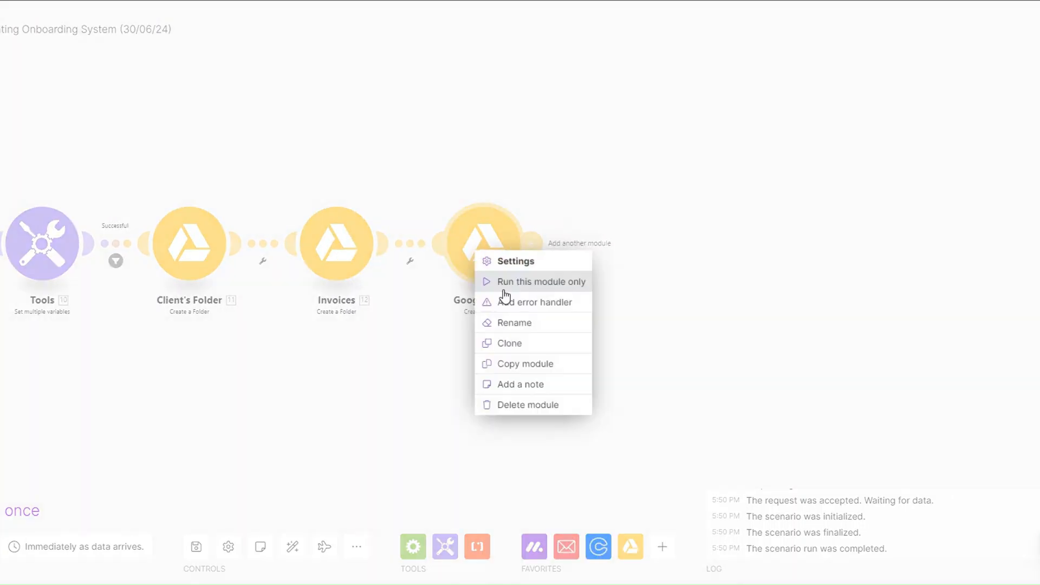
pyautogui.click(515, 322)
pyautogui.write('Tax R')
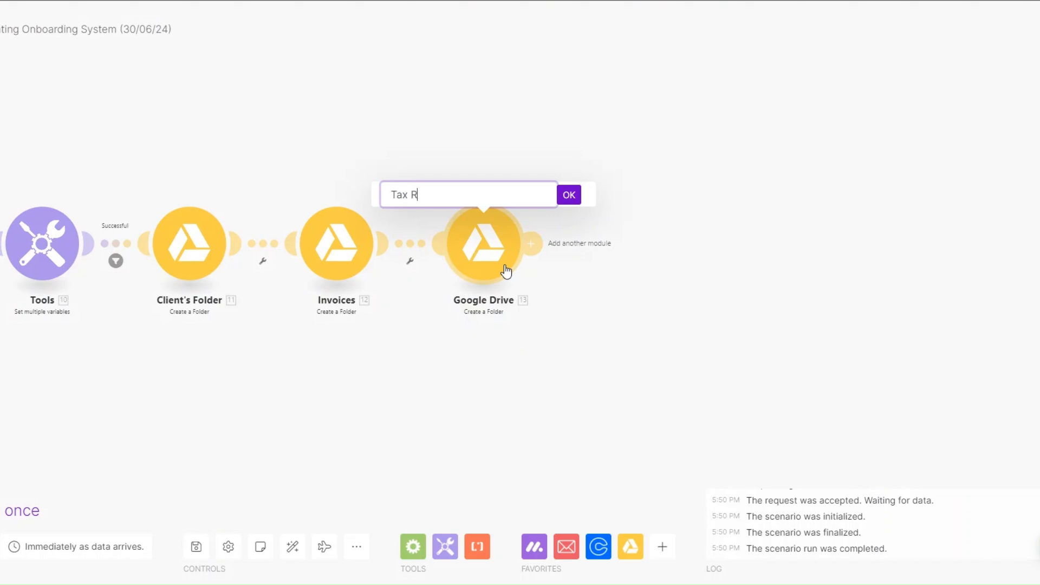
pyautogui.write('eturns')
pyautogui.press('Return')
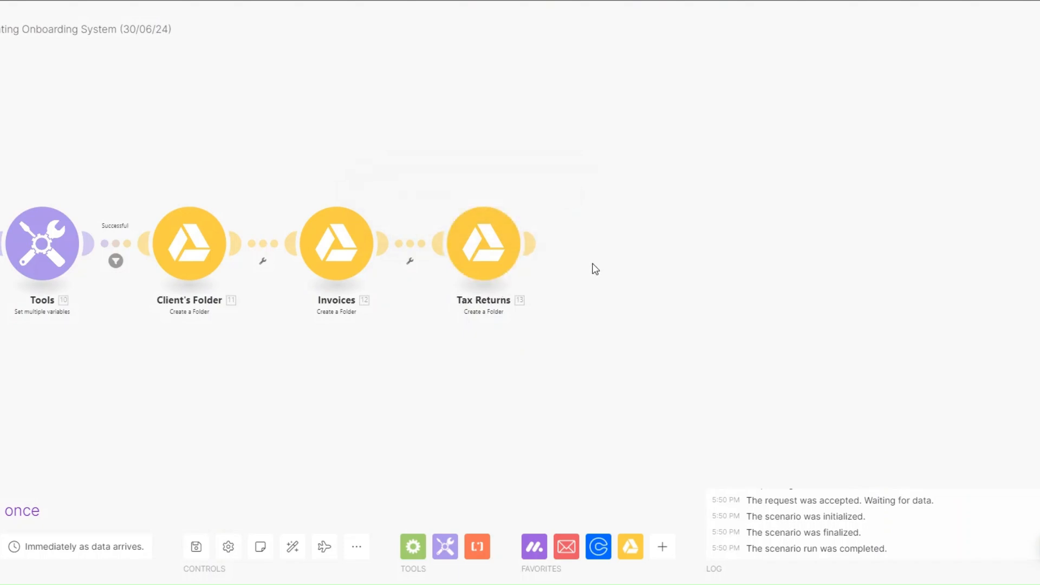
# Step: Add a Google Drive Create a Folder module after Tax Returns that creates a Balance Sheets/Statements folder in Onboarding System, copying the folder name
pyautogui.click(529, 243)
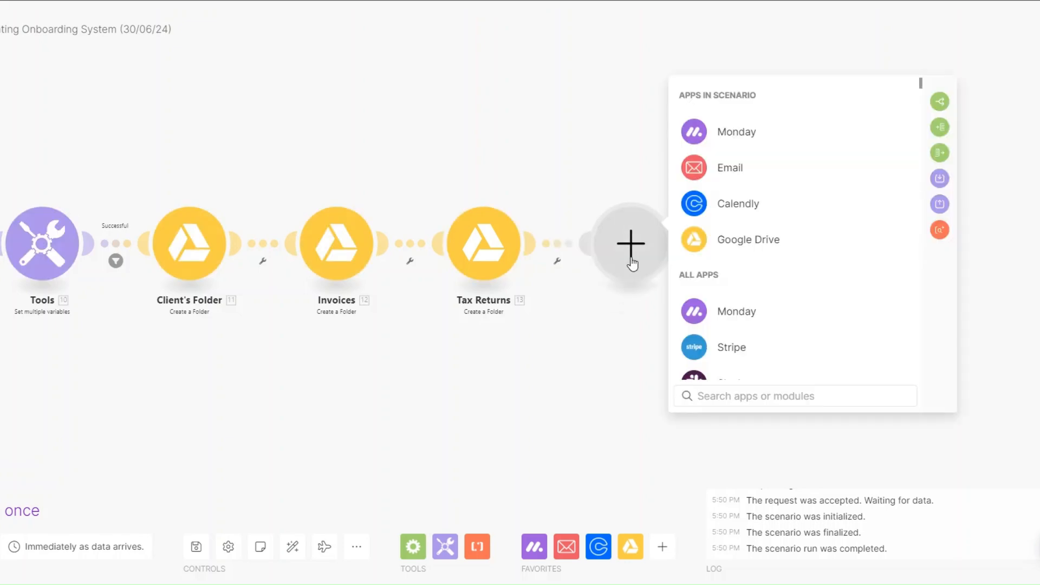
pyautogui.click(743, 240)
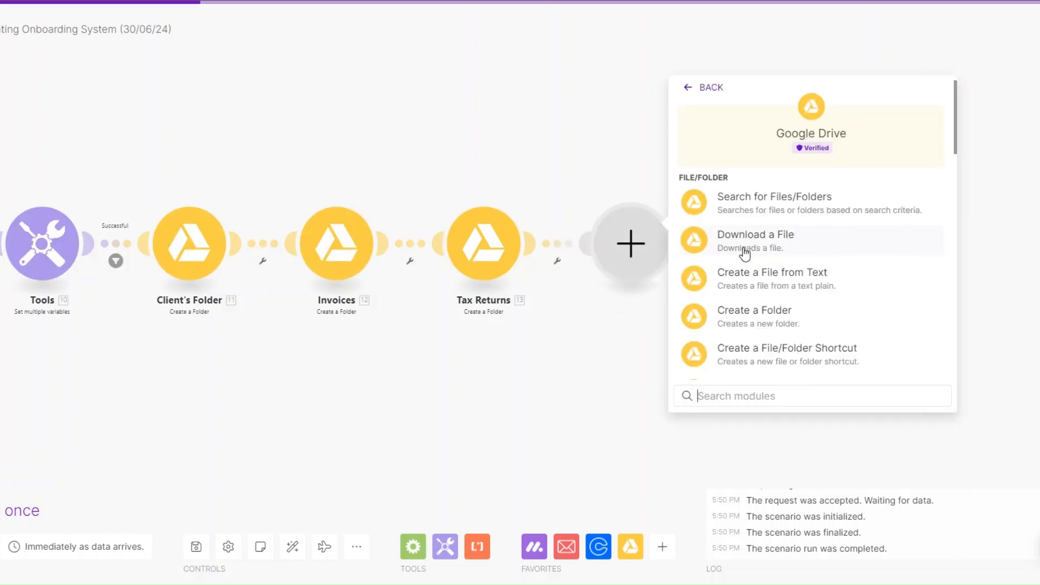
pyautogui.click(747, 312)
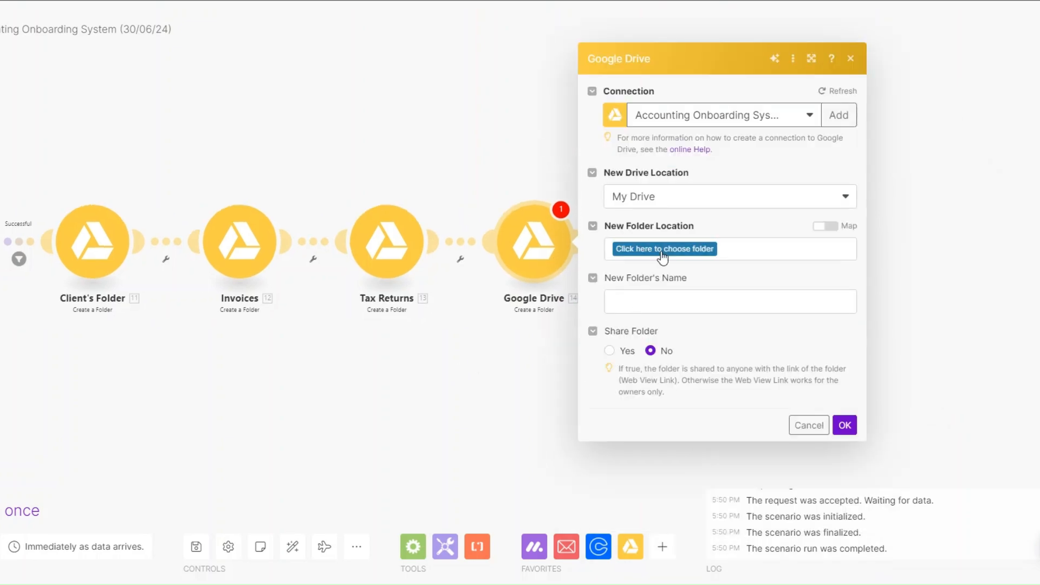
pyautogui.click(661, 251)
pyautogui.click(661, 315)
pyautogui.click(663, 303)
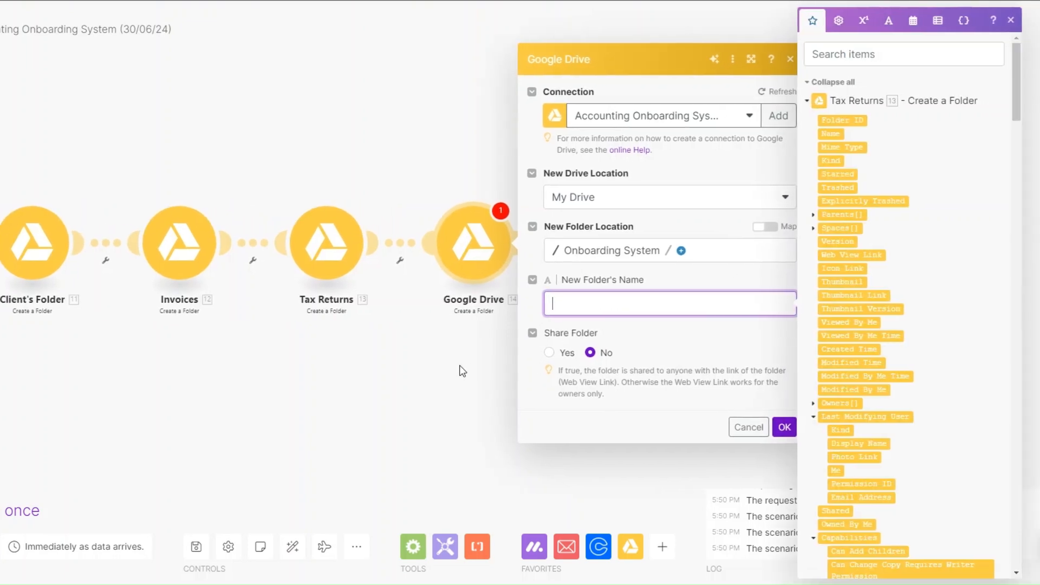
pyautogui.write('Ba')
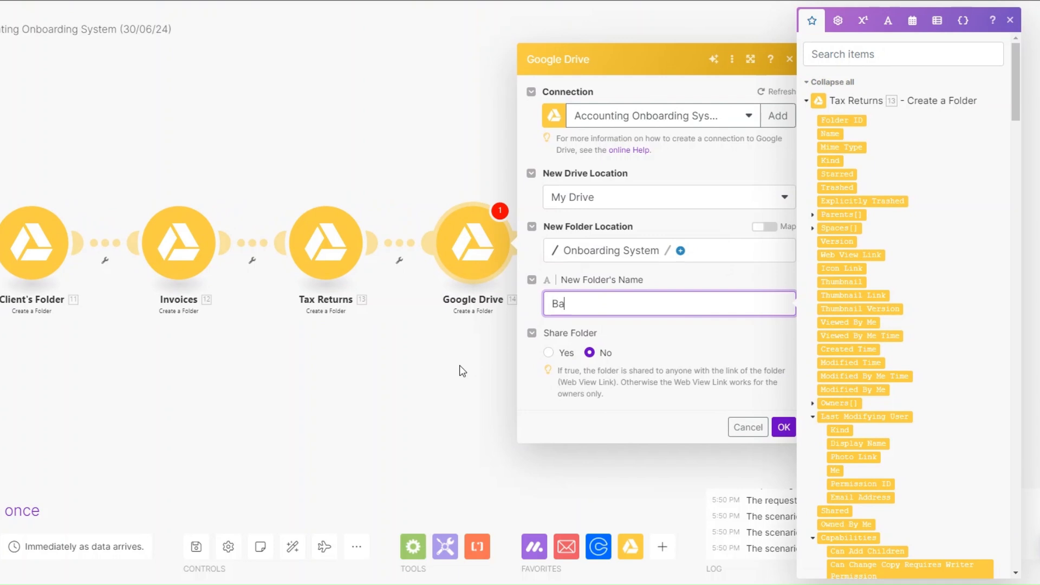
pyautogui.write('lance Sheet')
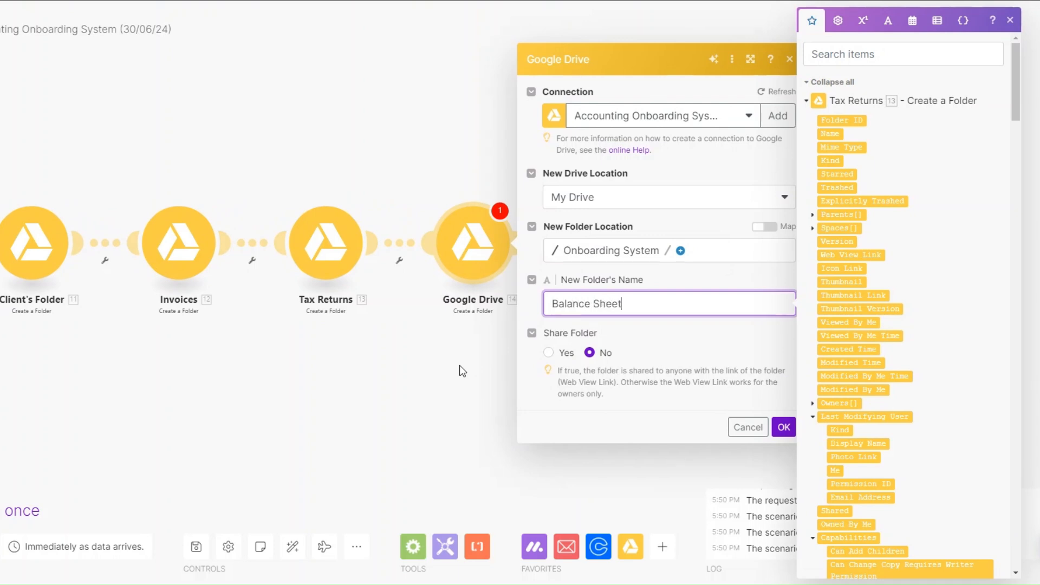
pyautogui.write('s/Statements')
pyautogui.hotkey('ctrl', 'a')
pyautogui.hotkey('ctrl', 'c')
pyautogui.click(783, 427)
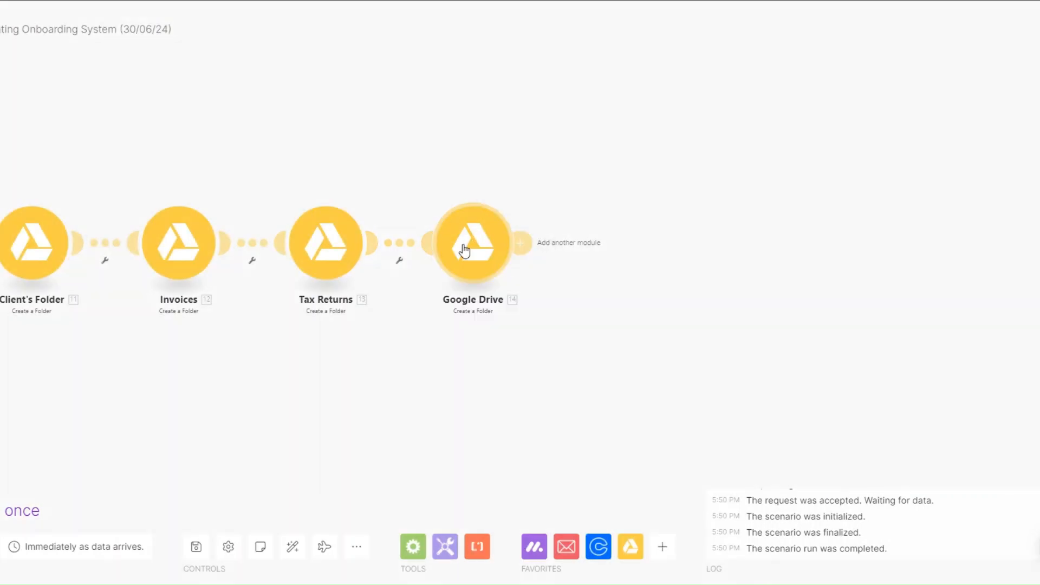
# Step: Rename the last Google Drive module with the copied name Balance Sheets/Statements
pyautogui.rightClick(464, 248)
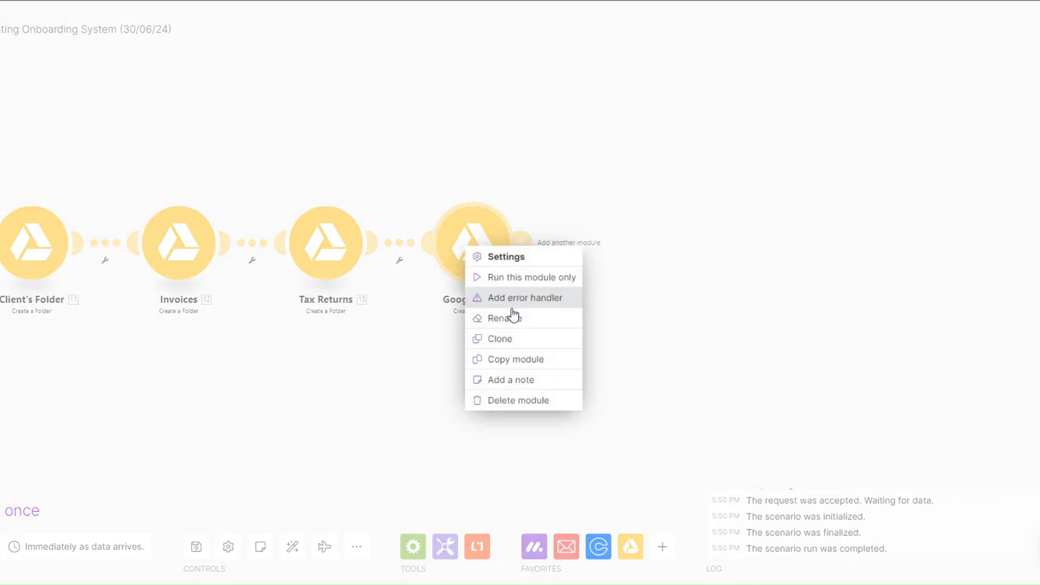
pyautogui.click(509, 317)
pyautogui.hotkey('ctrl', 'v')
pyautogui.click(561, 196)
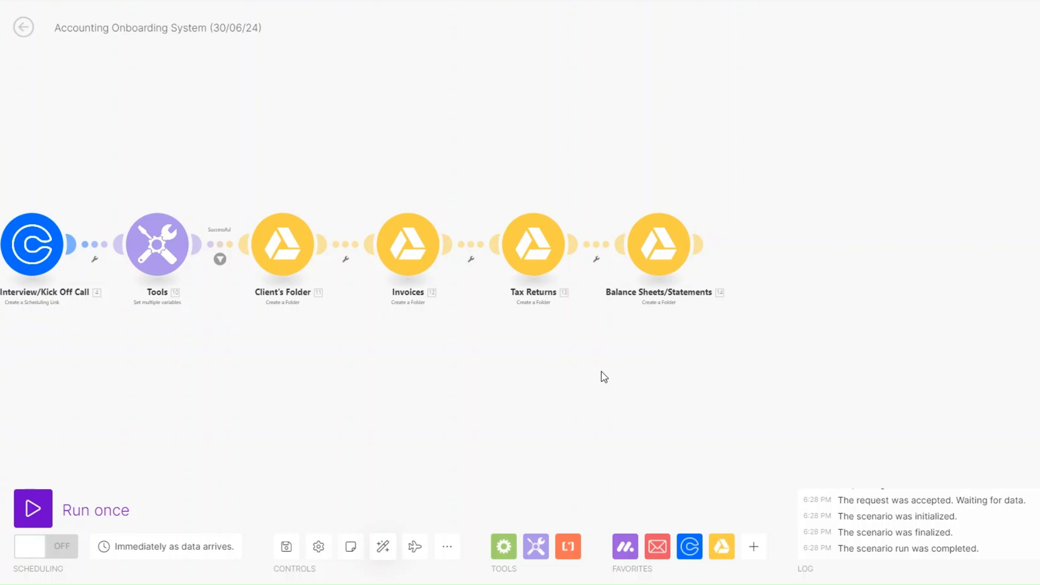
# Step: Add a Slack Create a Channel module after the Balance Sheets/Statements module
pyautogui.click(748, 244)
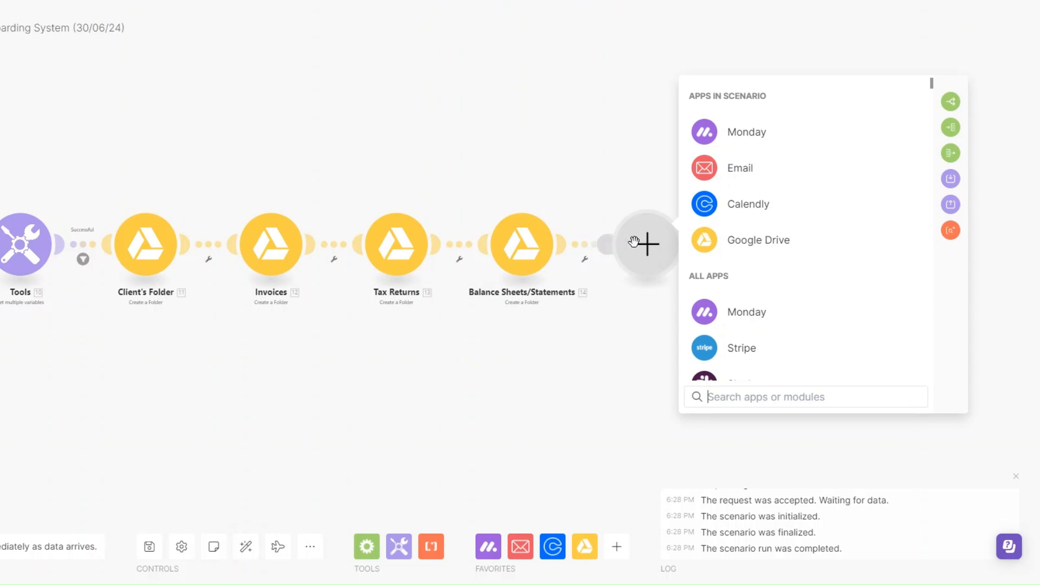
pyautogui.scroll(-2, 758, 325)
pyautogui.click(747, 325)
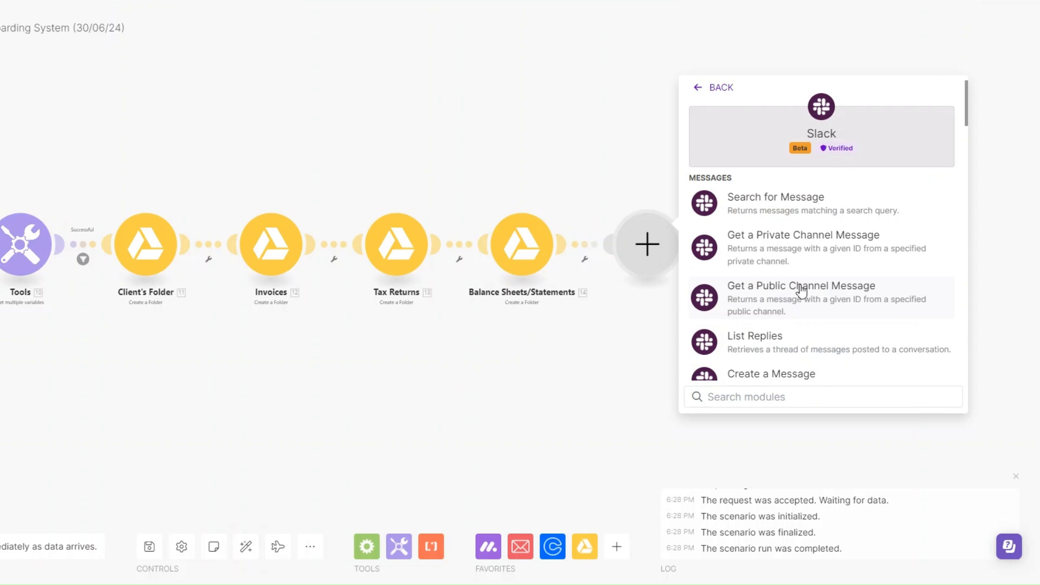
pyautogui.scroll(-1, 802, 291)
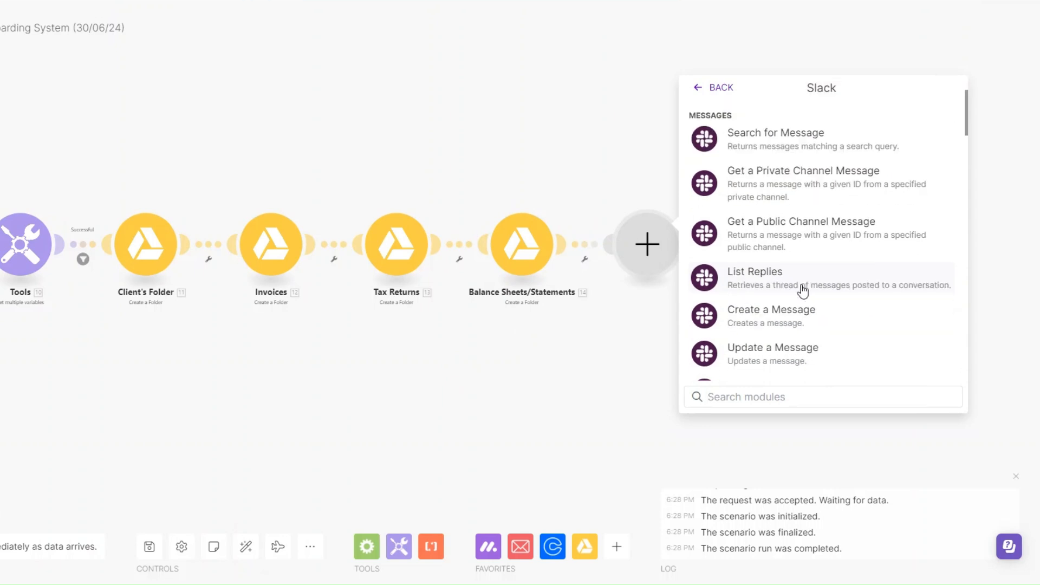
pyautogui.write('chann')
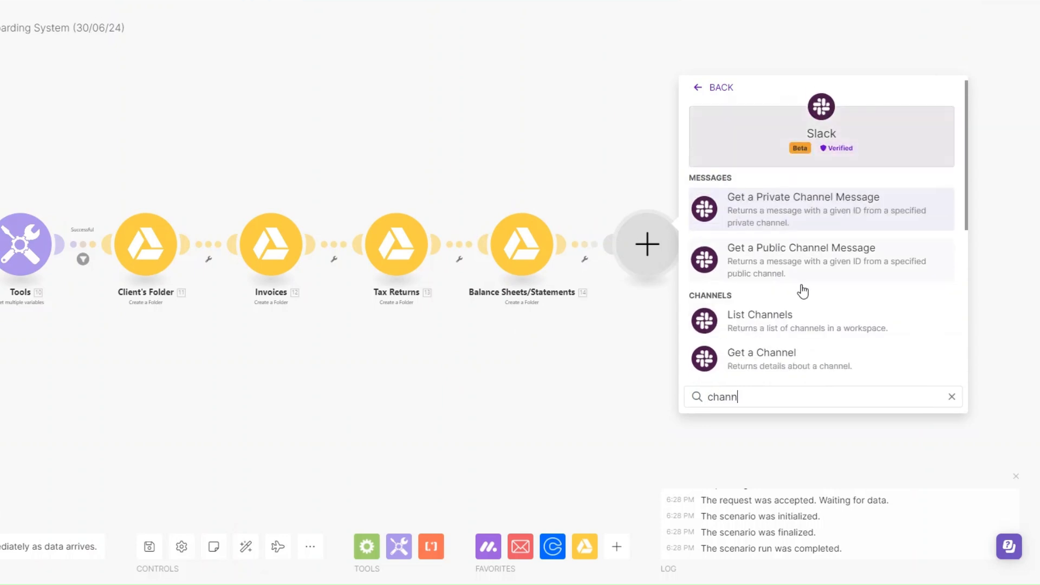
pyautogui.scroll(-5, 802, 291)
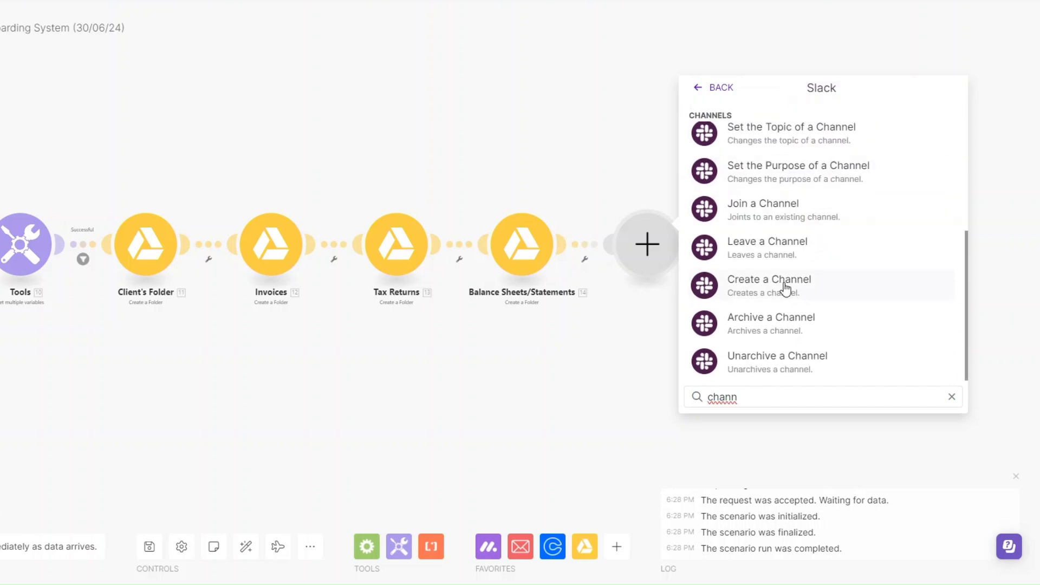
pyautogui.click(780, 291)
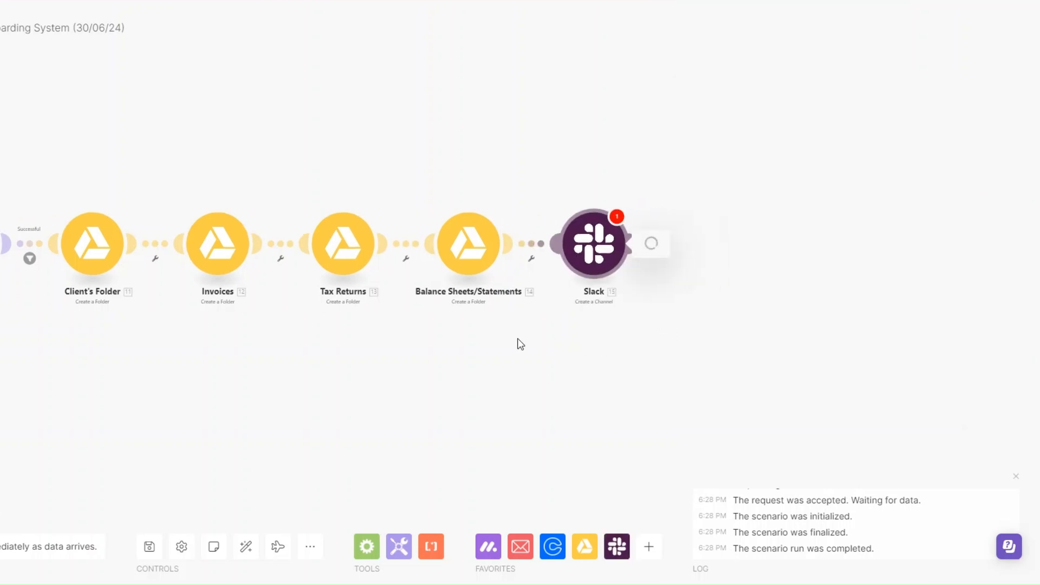
# Step: Name the new Slack channel Annex, keep it non-private and save the Create a Channel module
pyautogui.click(618, 263)
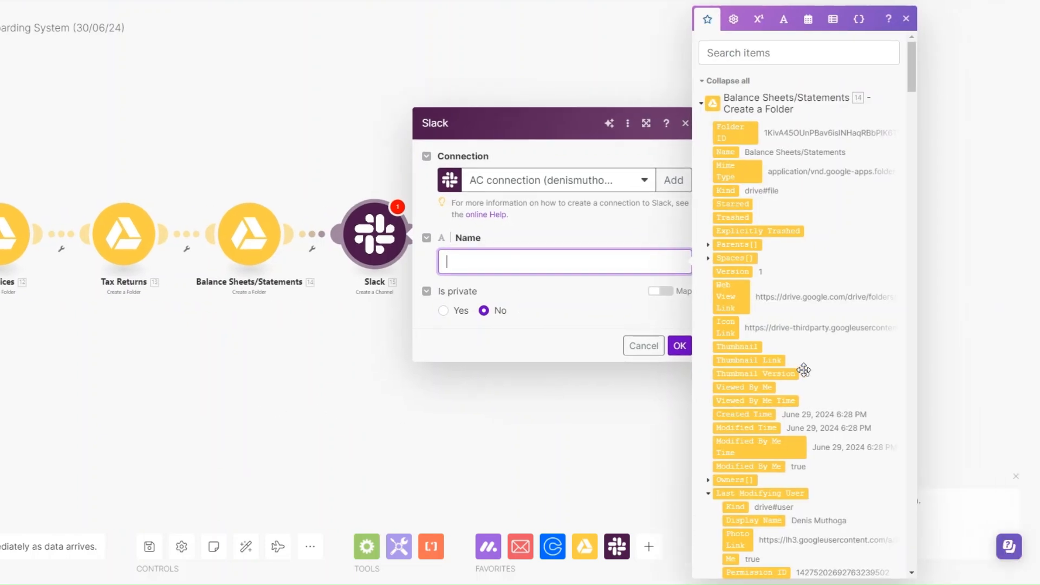
pyautogui.write('Annex')
pyautogui.scroll(-6, 804, 373)
pyautogui.click(679, 345)
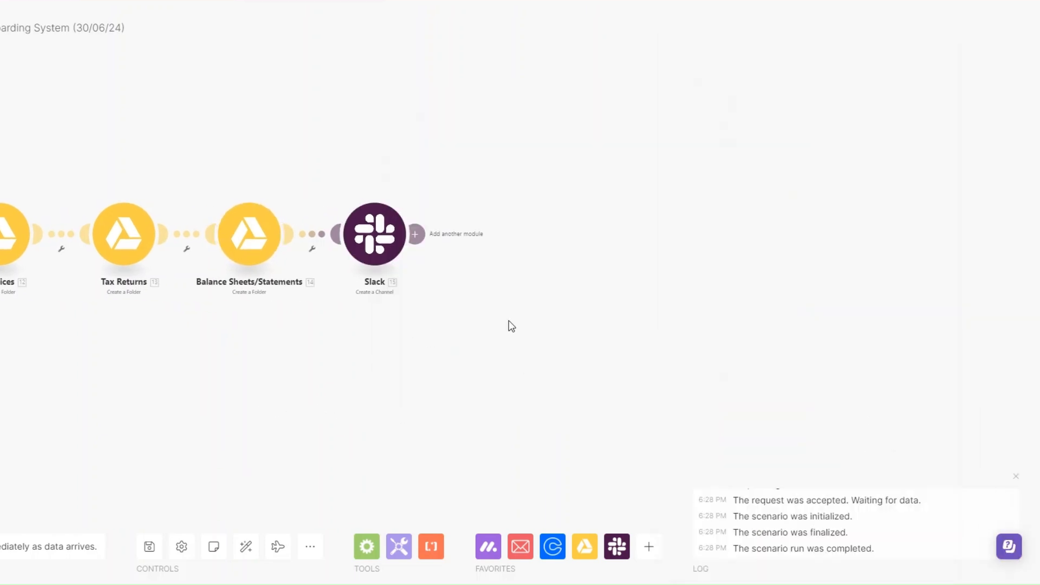
# Step: Add a Slack Set the Topic of a Channel module after the Create a Channel module
pyautogui.click(456, 234)
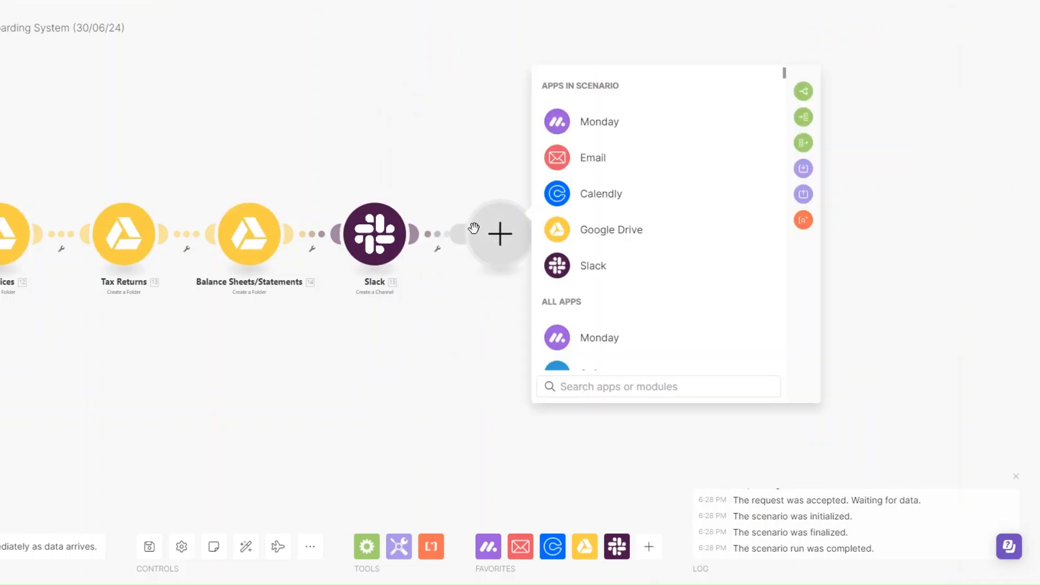
pyautogui.click(592, 265)
pyautogui.click(620, 388)
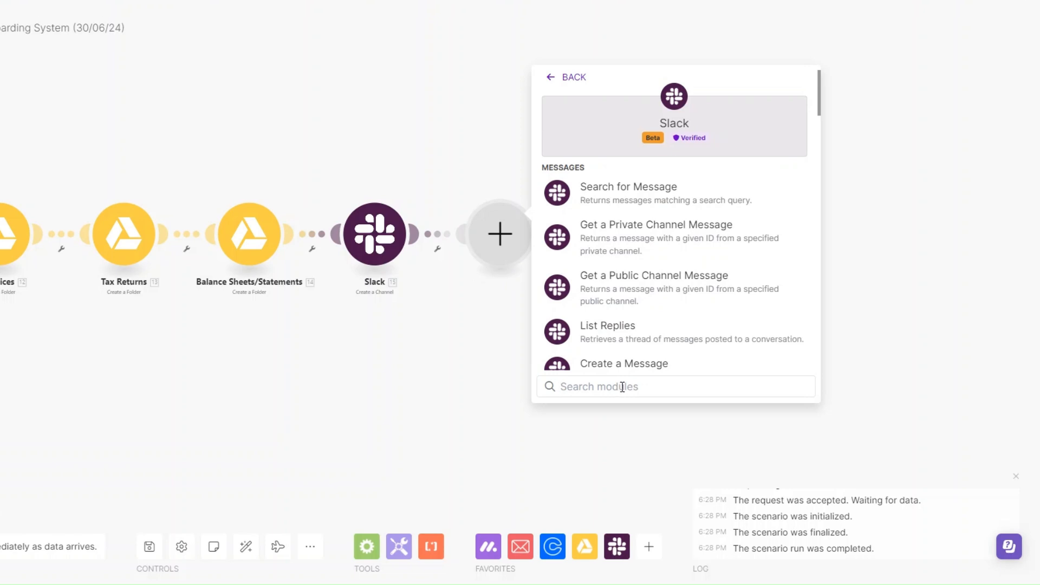
pyautogui.write('top')
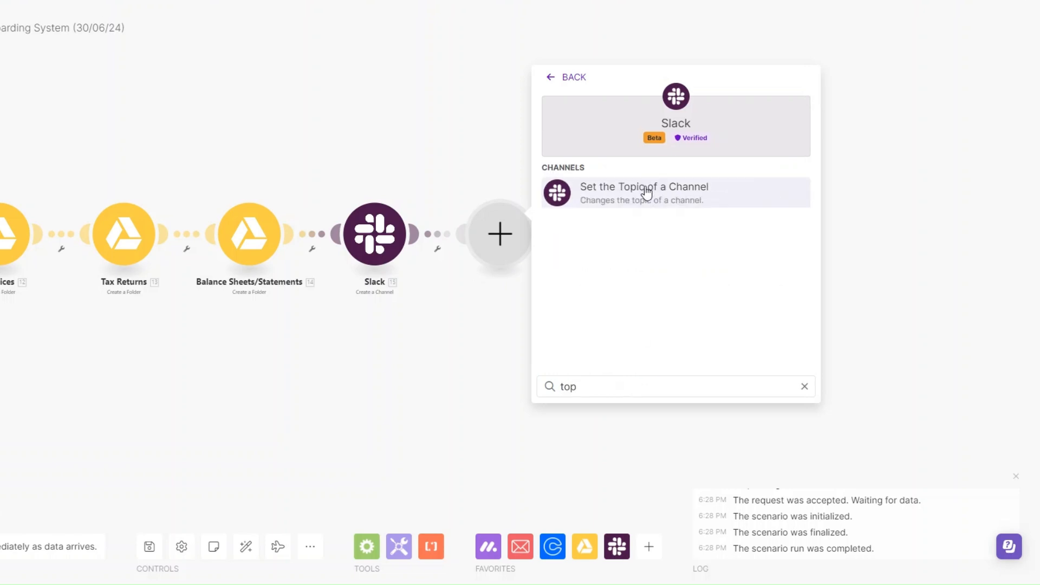
pyautogui.click(645, 189)
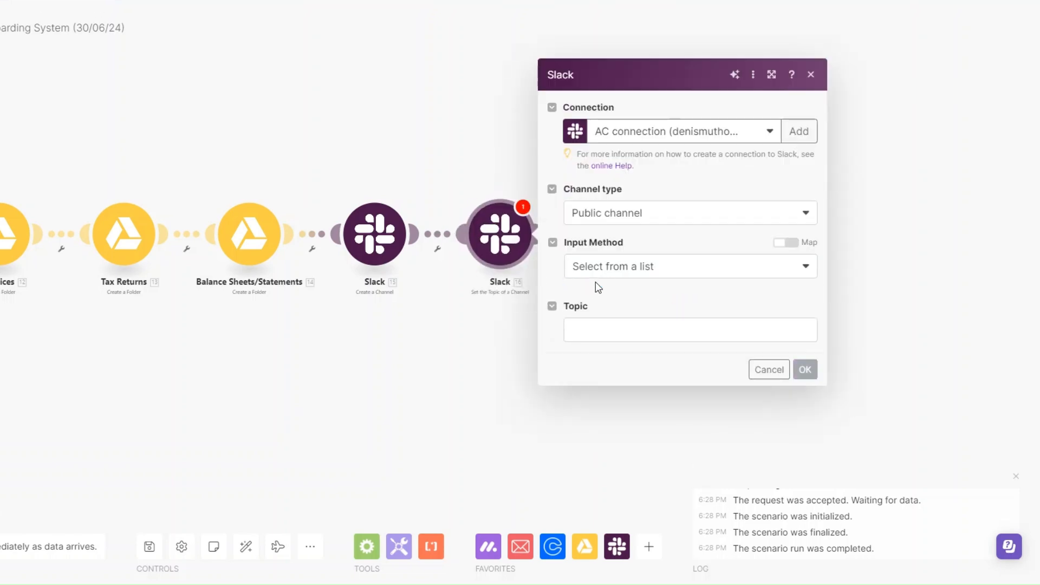
# Step: Set the topic module to the public channel general, selected from a list, with the topic Finincial Management, and save it
pyautogui.click(629, 194)
pyautogui.click(624, 216)
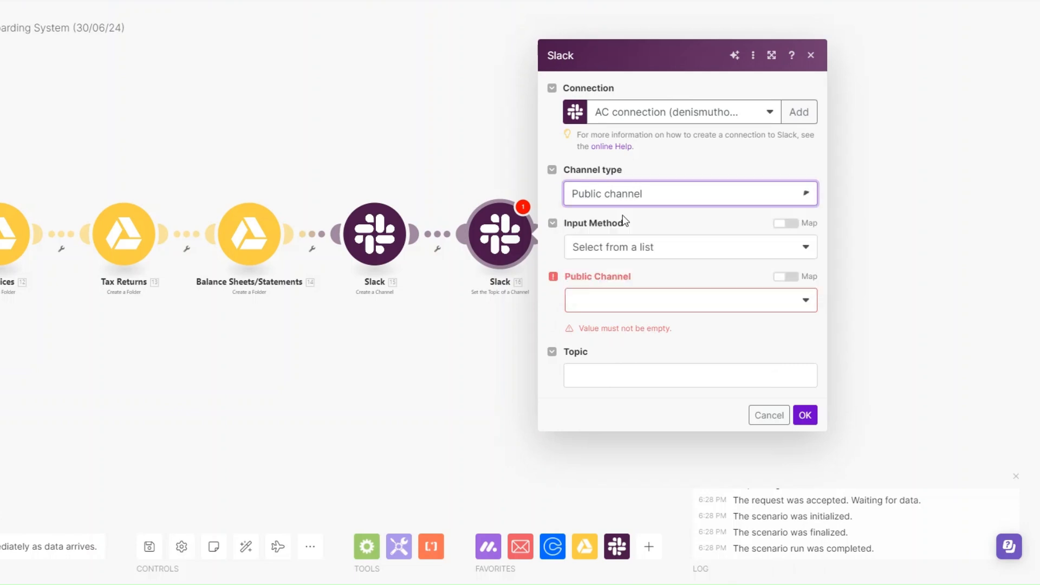
pyautogui.click(631, 251)
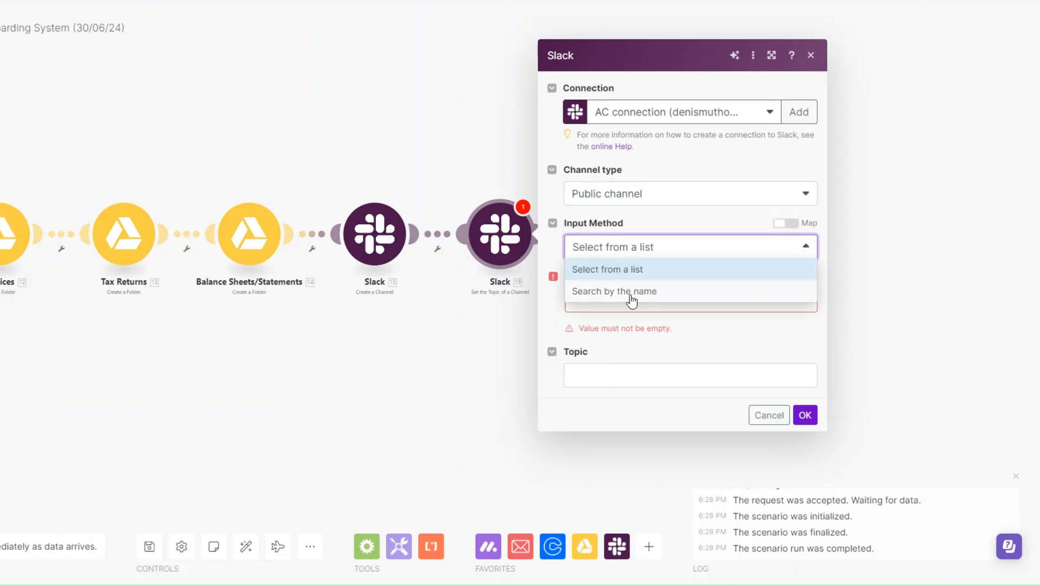
pyautogui.click(622, 269)
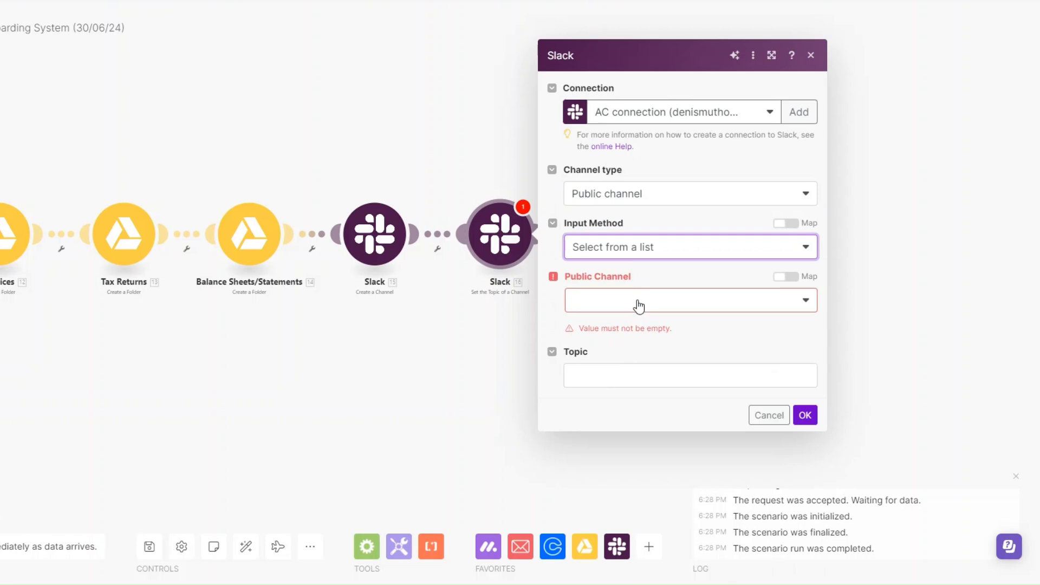
pyautogui.click(637, 301)
pyautogui.scroll(-1, 613, 517)
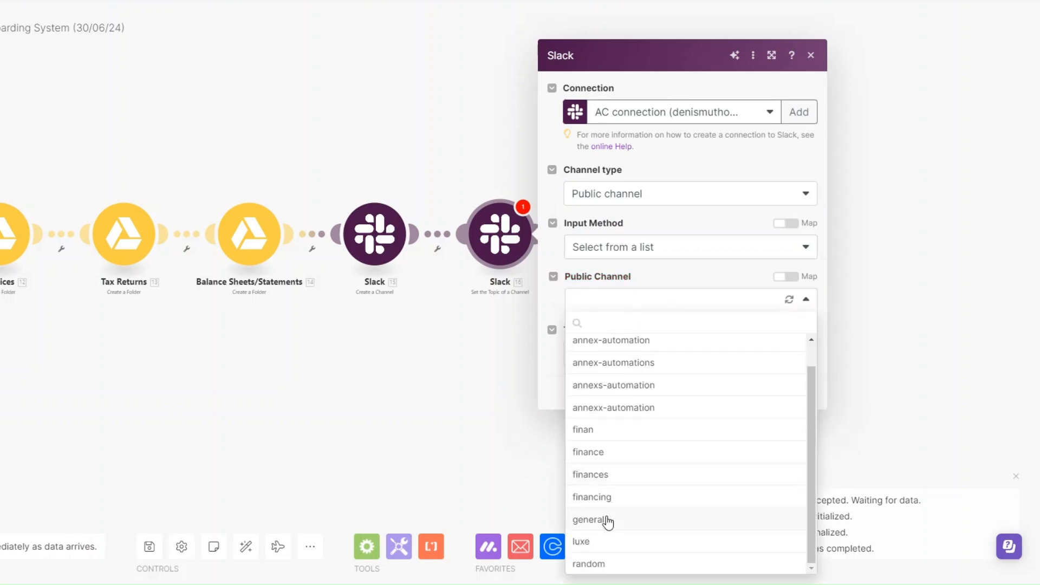
pyautogui.click(611, 519)
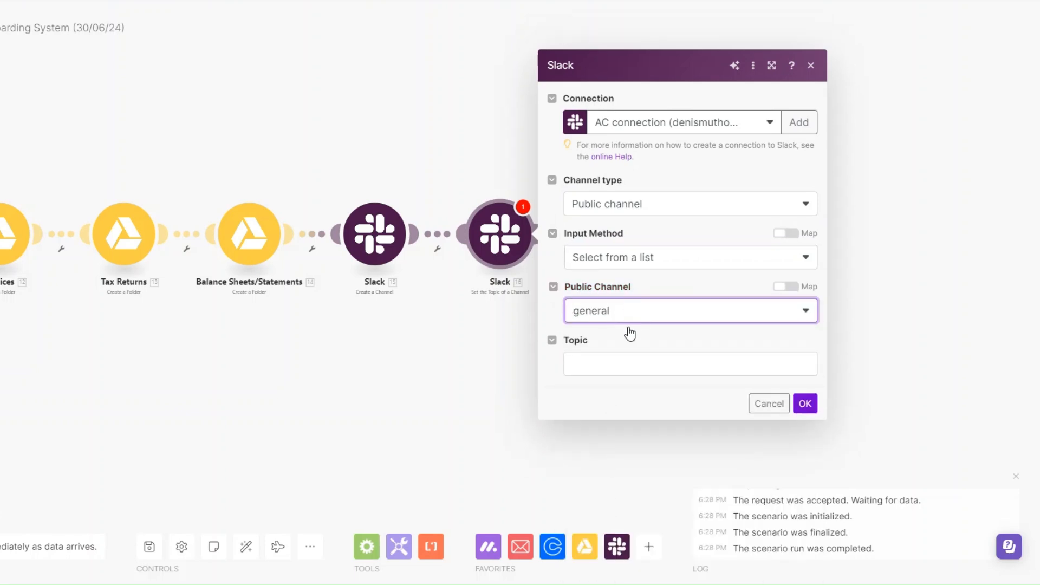
pyautogui.click(624, 367)
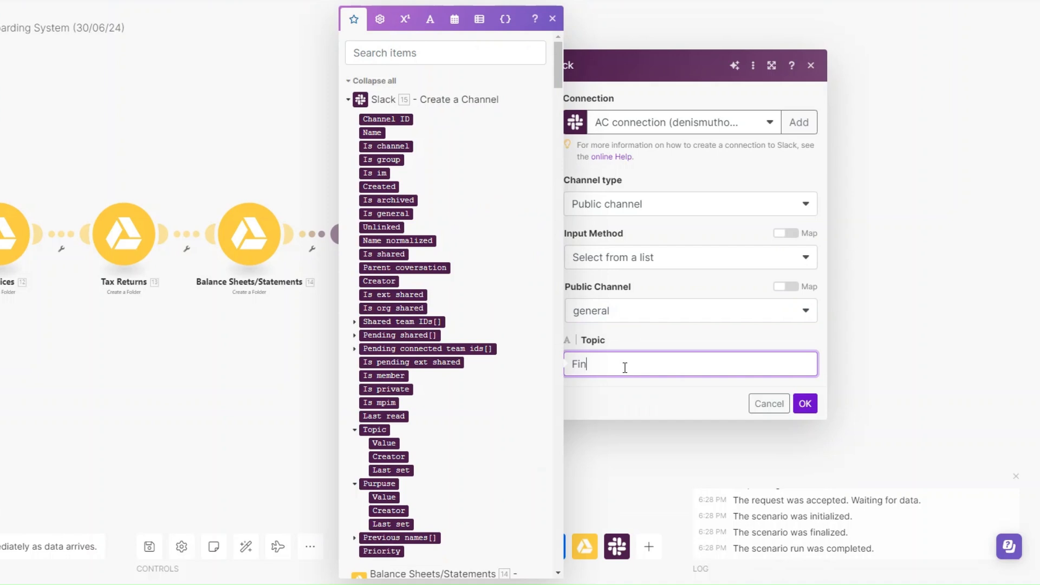
pyautogui.write('Finincial Management')
pyautogui.click(803, 403)
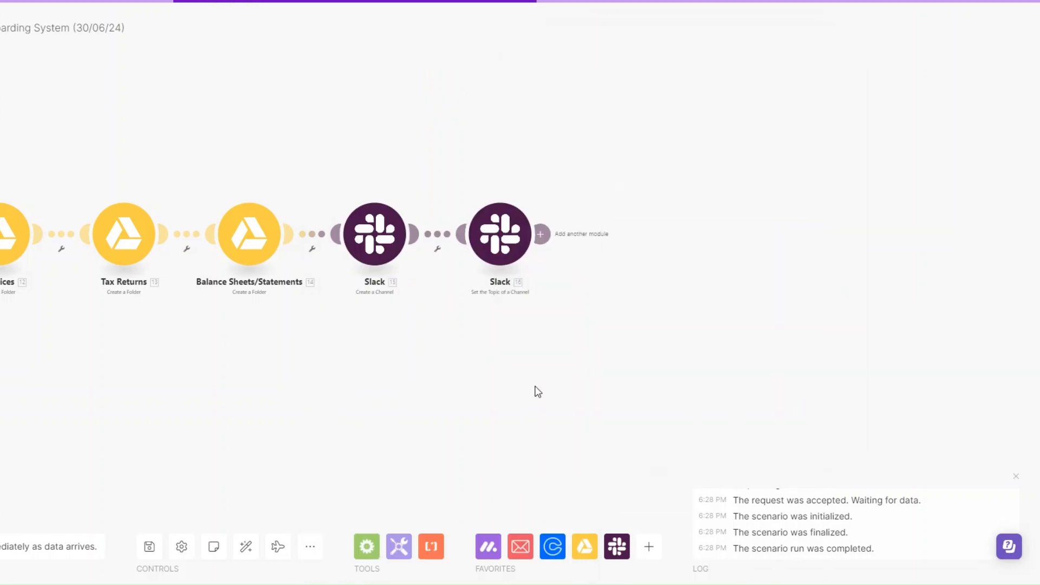
# Step: Add a Slack Invite Users module after the topic module, targeting the public channel general
pyautogui.click(592, 233)
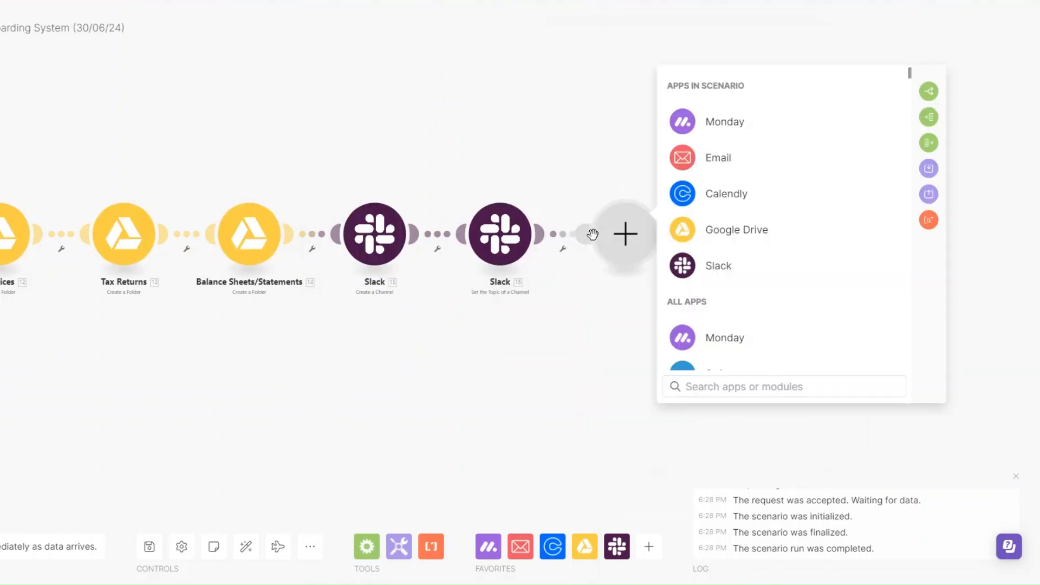
pyautogui.click(720, 269)
pyautogui.click(722, 386)
pyautogui.write('user')
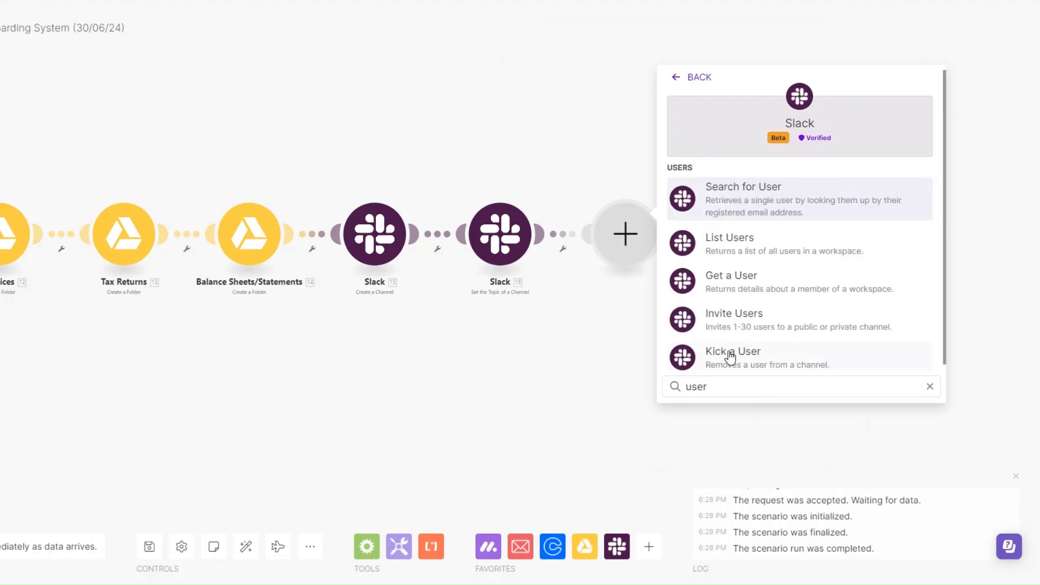
pyautogui.click(736, 314)
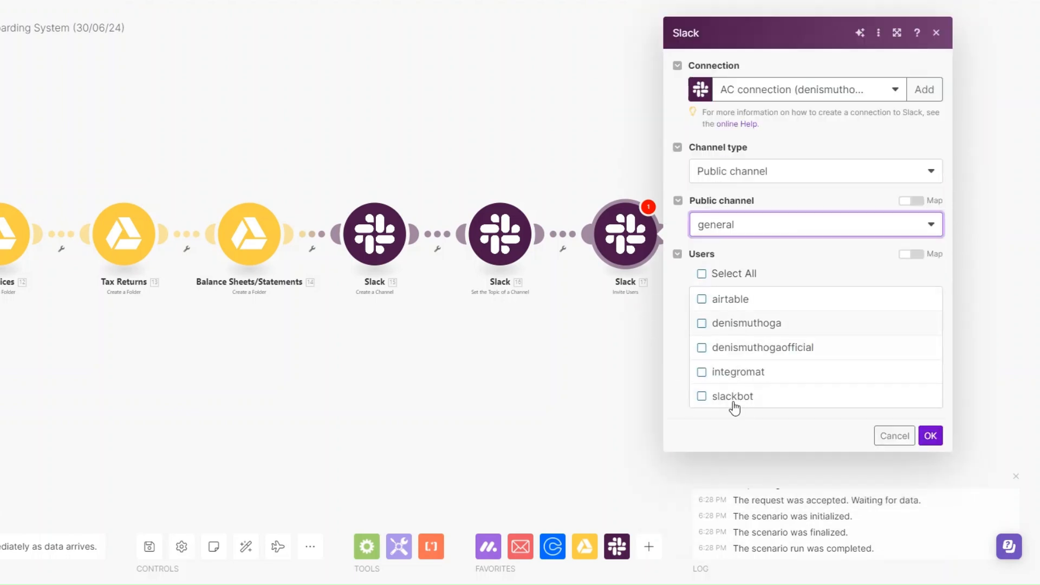
# Step: Add a Slack Create a Message module after Invite Users, with the channel entered manually as the Create a Channel module's Channel ID
pyautogui.click(663, 237)
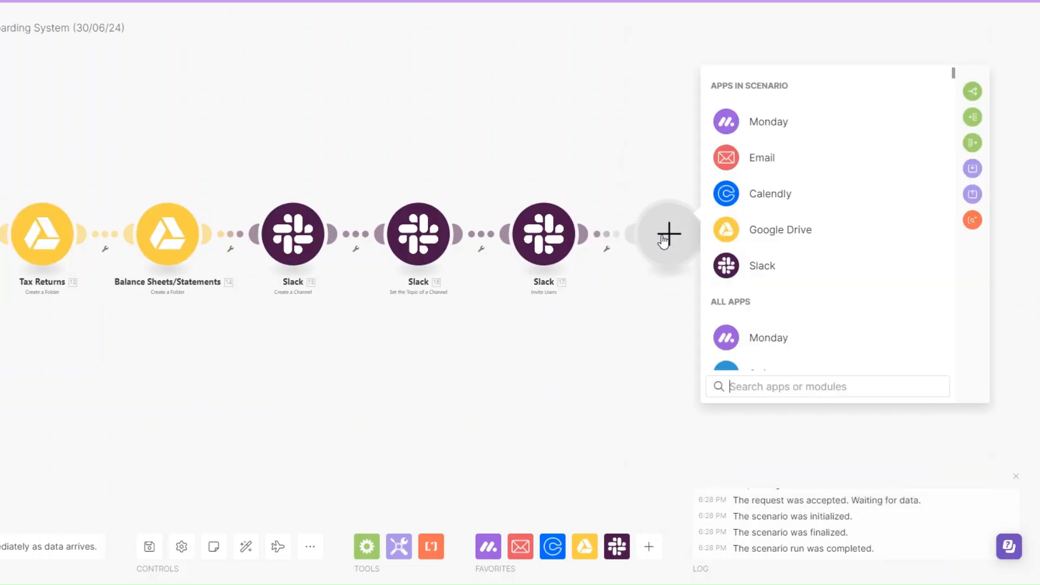
pyautogui.click(773, 271)
pyautogui.click(819, 306)
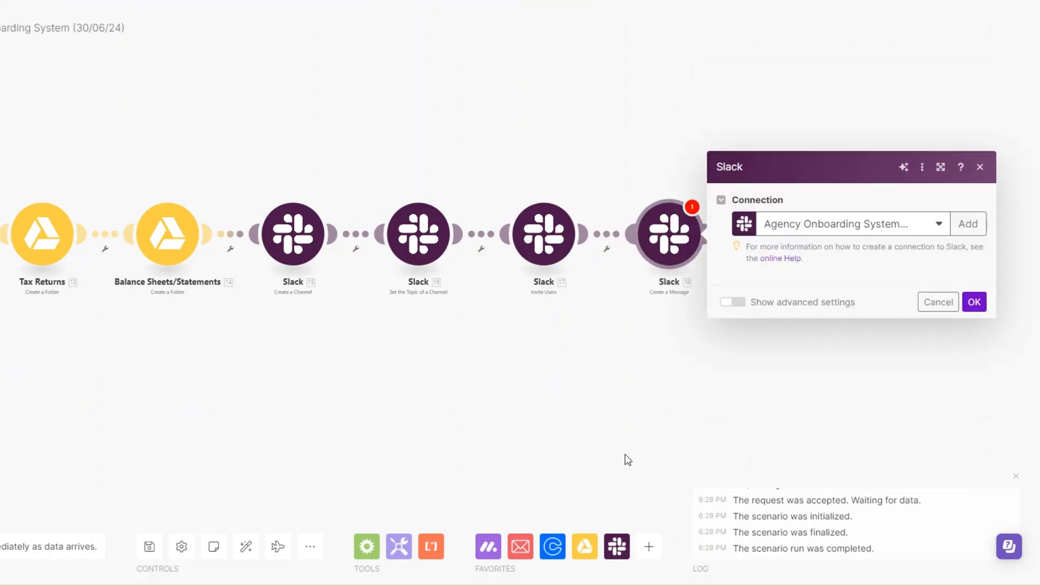
pyautogui.click(626, 217)
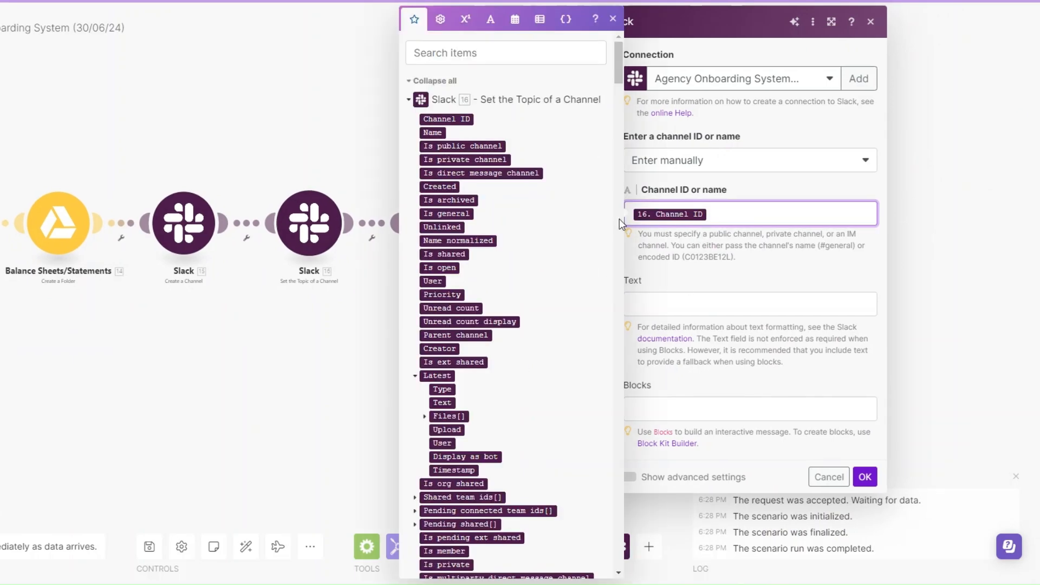
pyautogui.press('BackSpace')
pyautogui.scroll(-10, 534, 230)
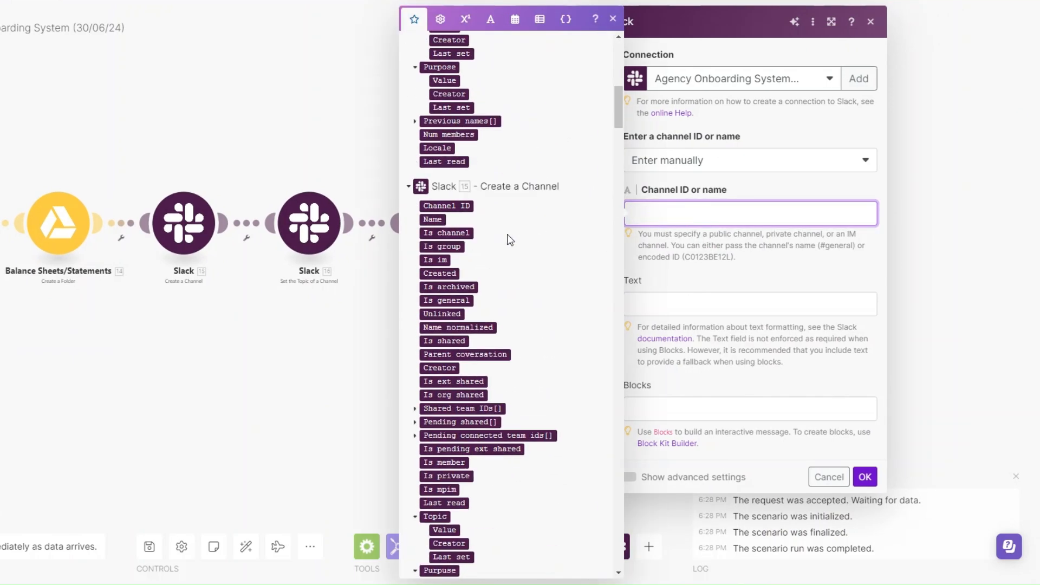
pyautogui.click(446, 206)
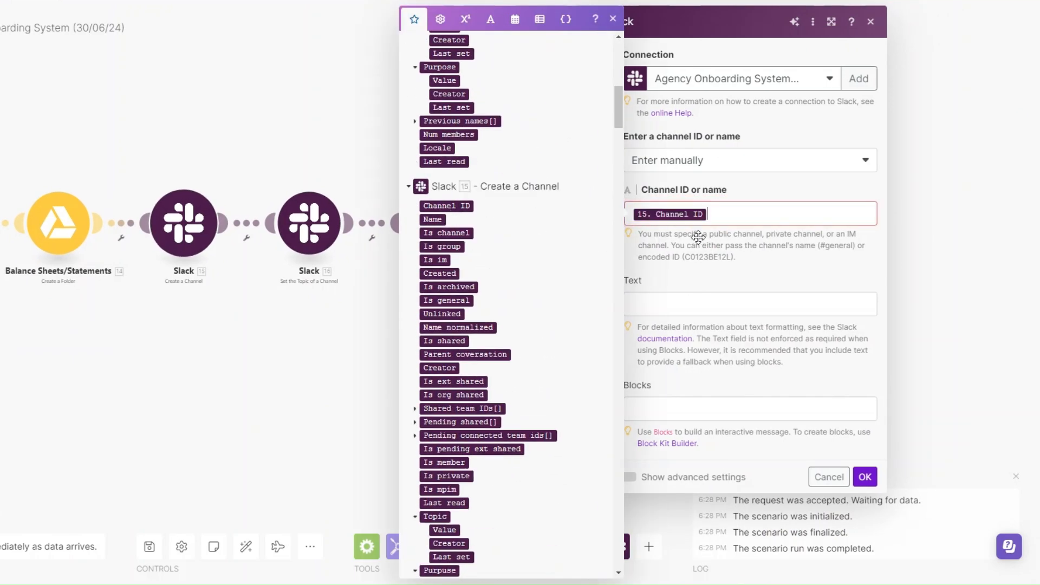
# Step: Write the Slack message "Welcome aboard" with monday's mapped First Name, add "Looking forward to working with you." on a new line, and save
pyautogui.click(700, 306)
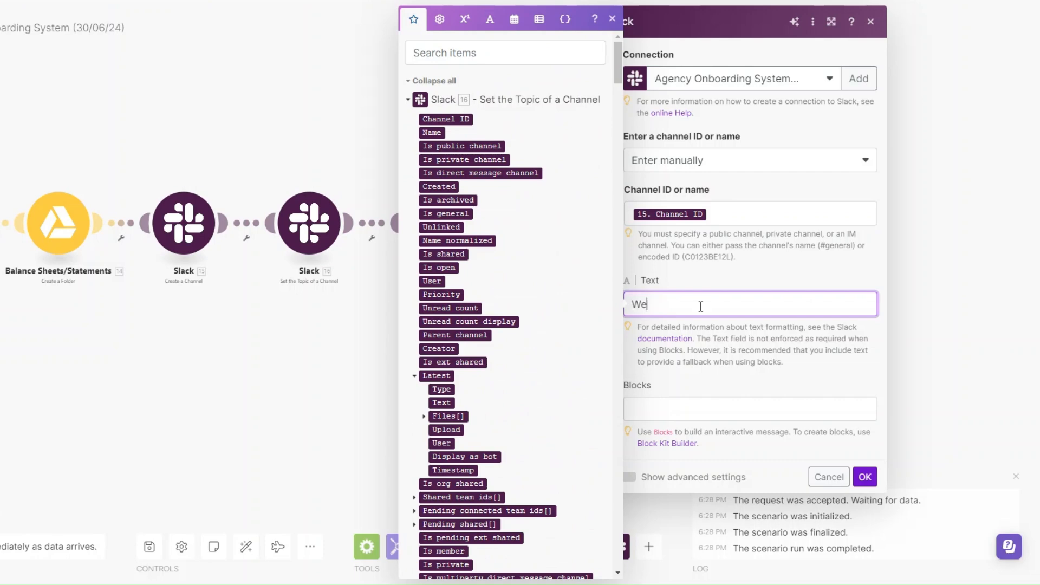
pyautogui.write('Welcome aboard')
pyautogui.scroll(-15, 472, 370)
pyautogui.moveTo(617, 181); pyautogui.dragTo(569, 515)
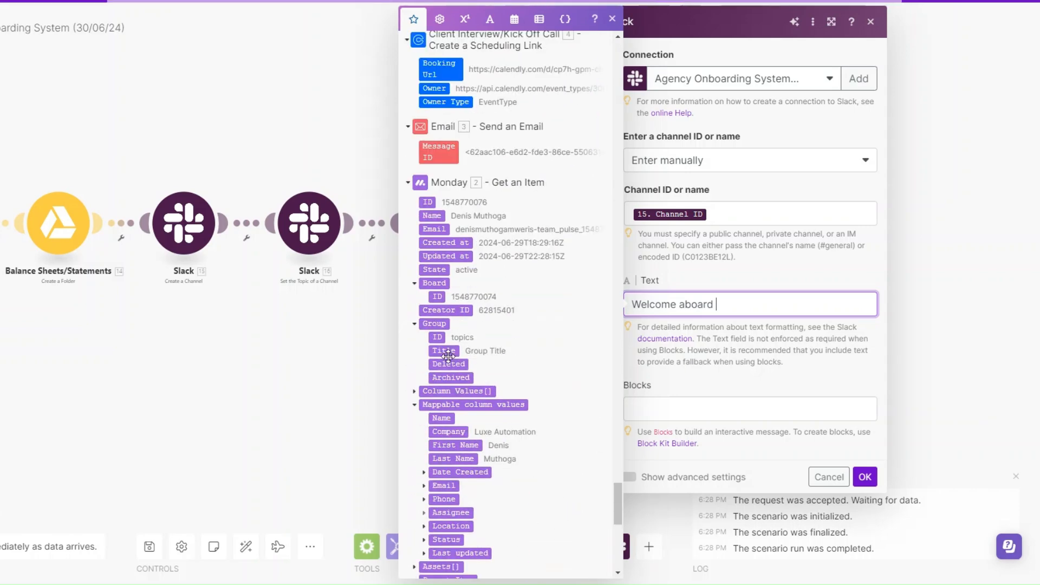
pyautogui.click(448, 445)
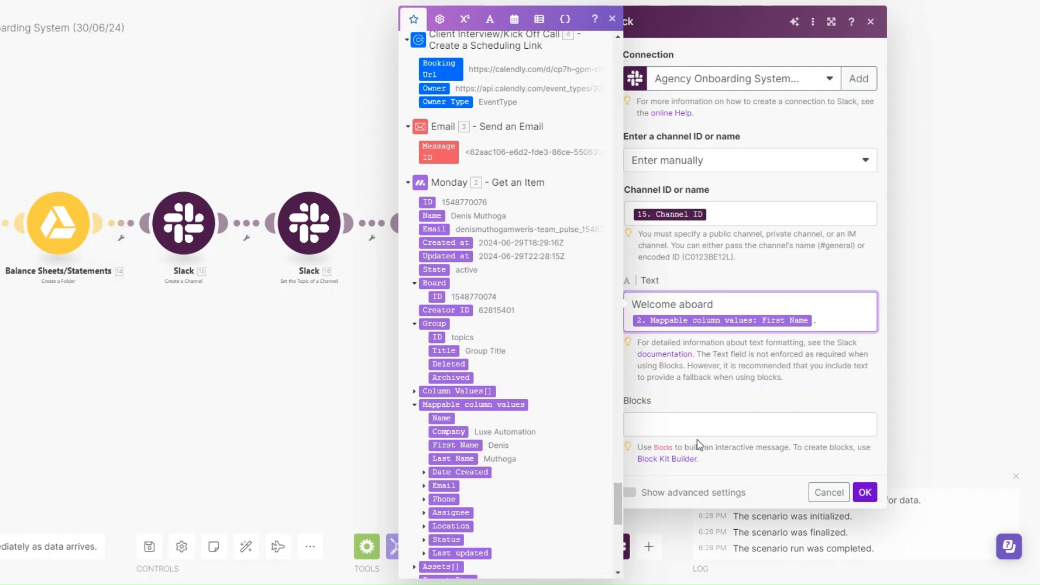
pyautogui.press('Return')
pyautogui.write('Looking forwa')
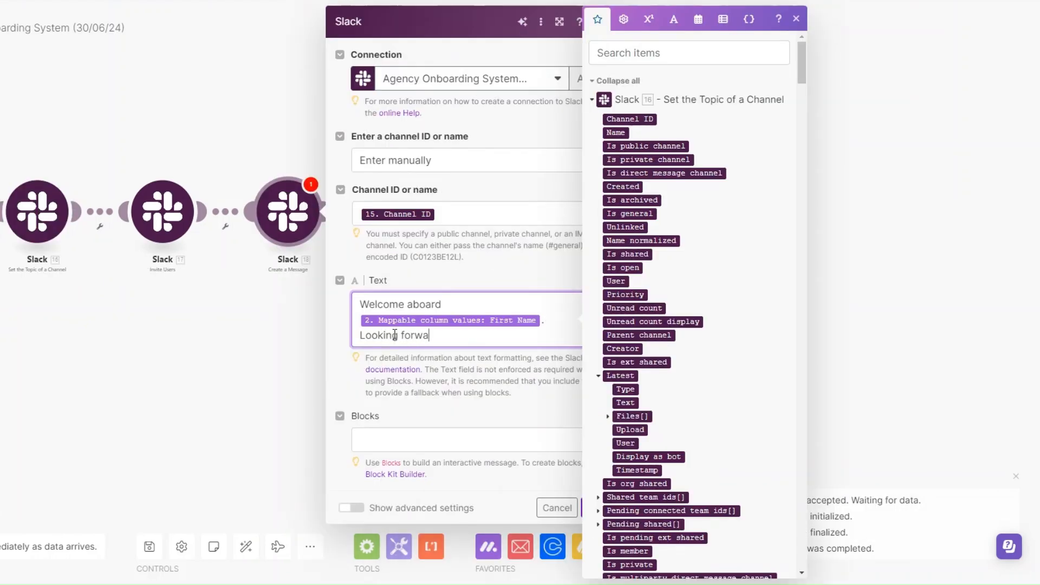
pyautogui.write('rd to working with you.')
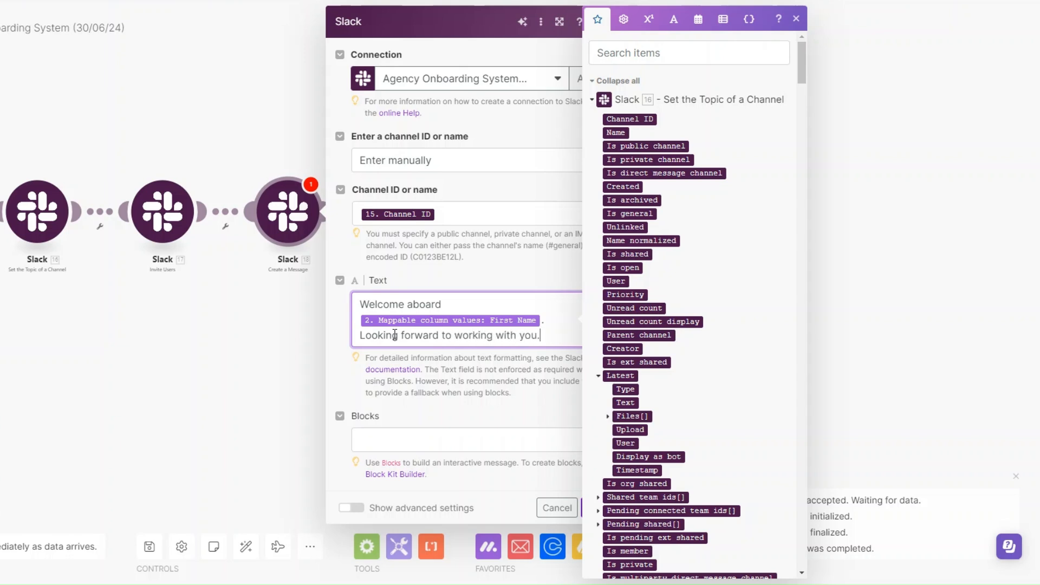
pyautogui.click(544, 421)
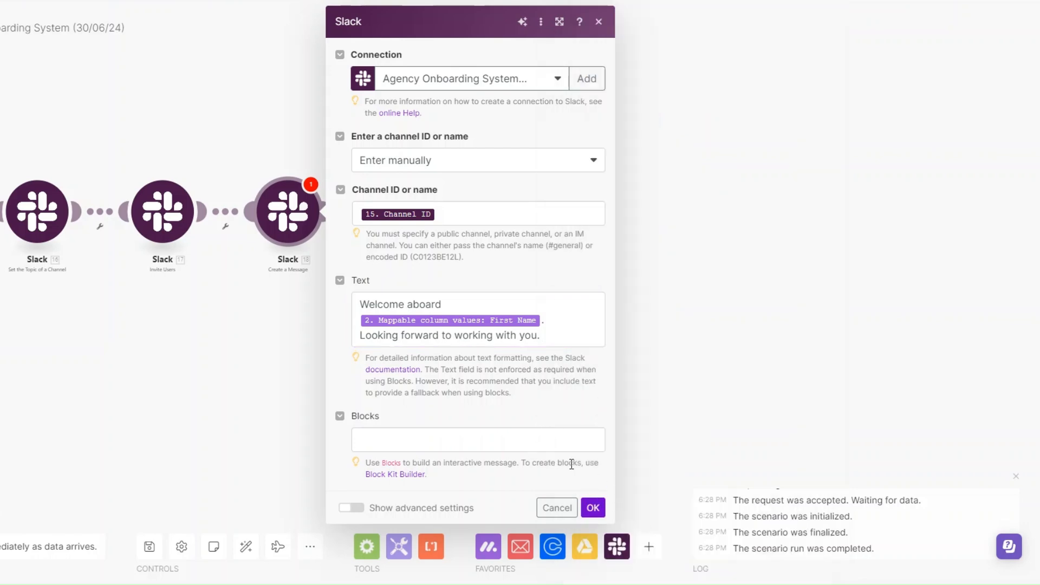
pyautogui.click(594, 507)
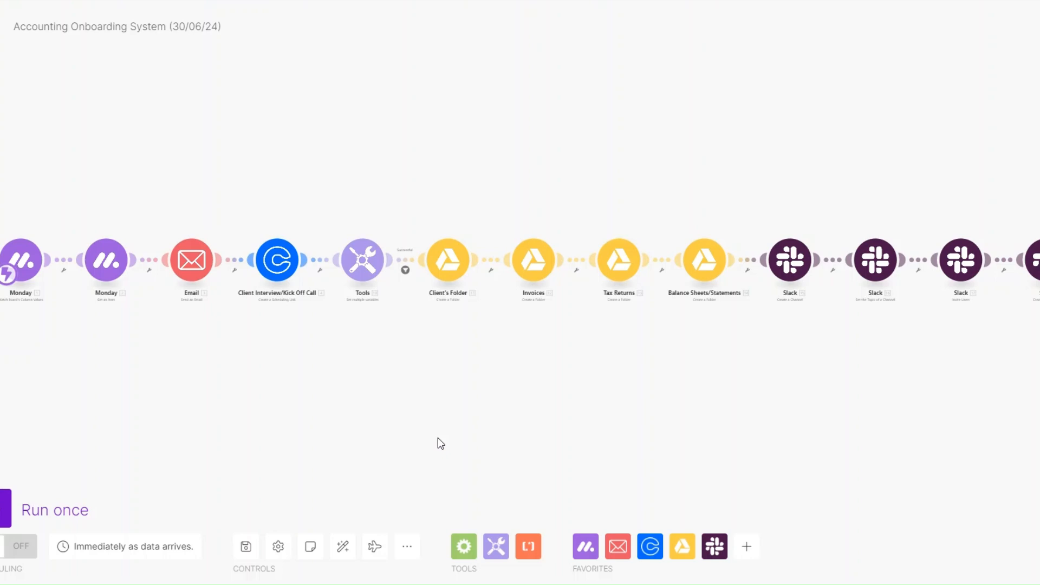
# Step: Run the scenario once waiting for new data, and change the client's status on monday's Annex Clients board to trigger it
pyautogui.click(7, 511)
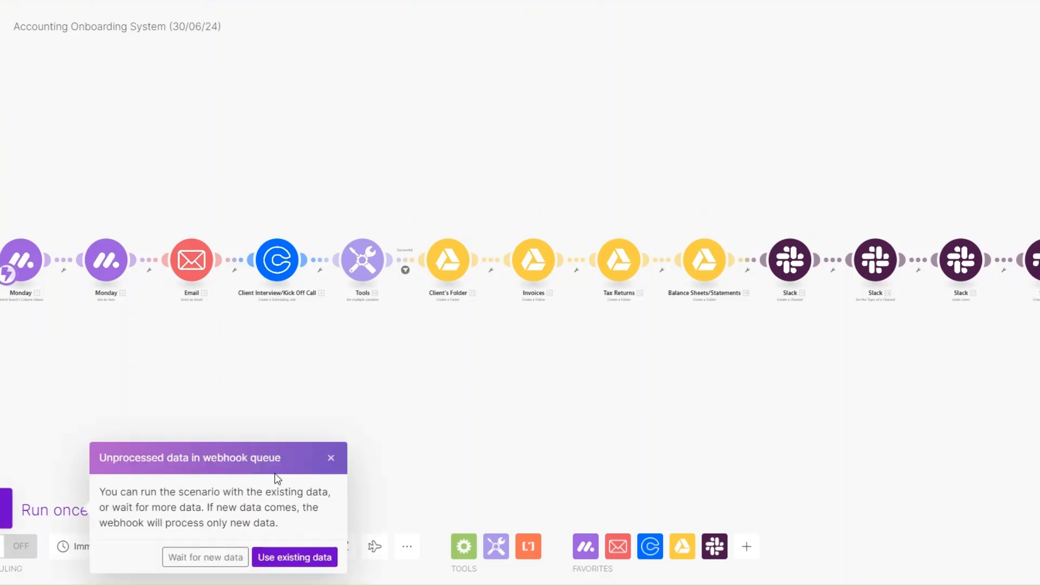
pyautogui.click(215, 558)
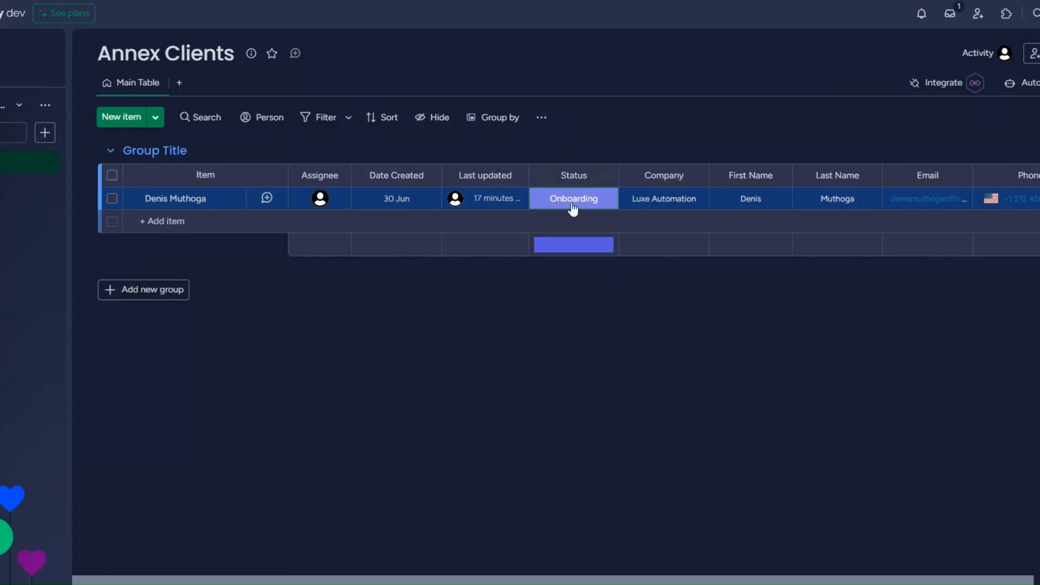
pyautogui.click(572, 207)
pyautogui.click(546, 240)
pyautogui.click(595, 199)
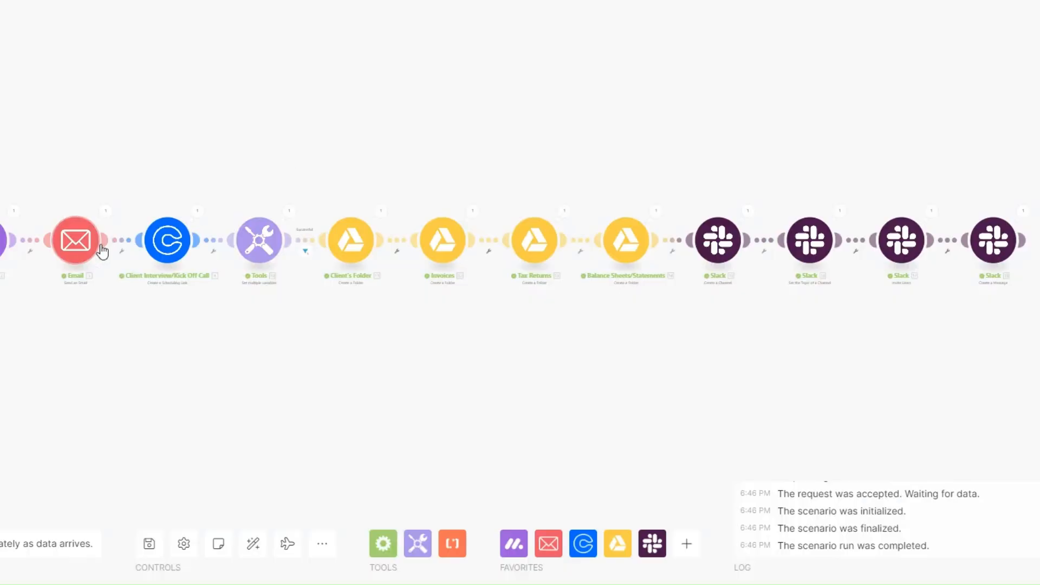
# Step: Review the Email module's recipient, subject and HTML content, including the point-of-contact paragraph
pyautogui.click(82, 252)
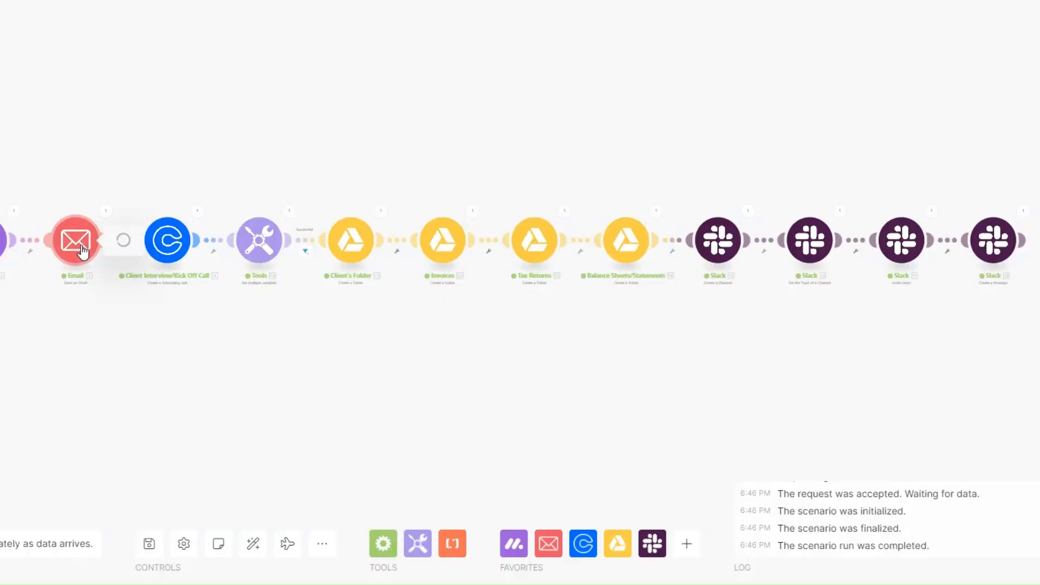
pyautogui.scroll(-5, 242, 399)
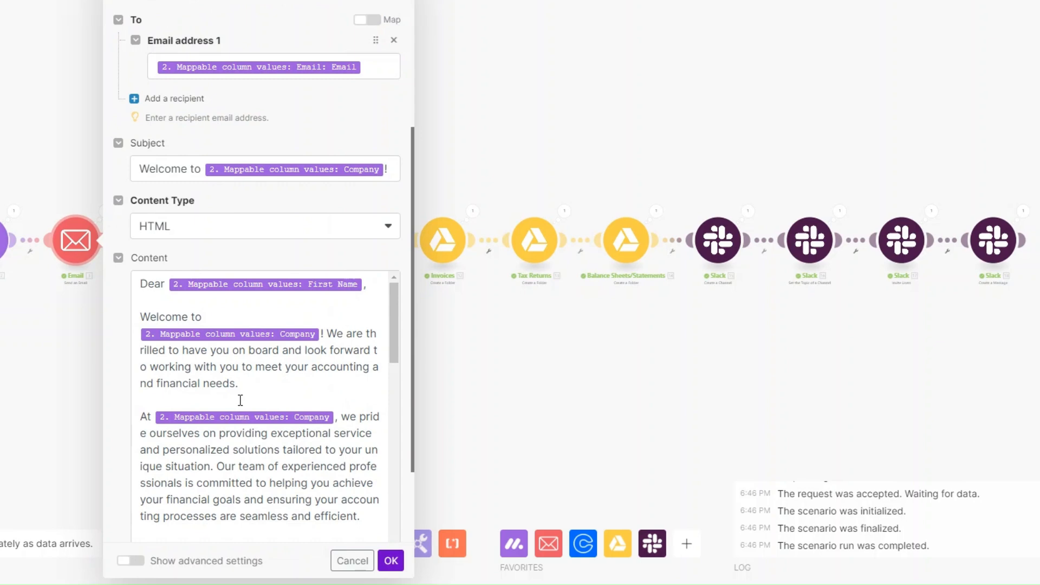
pyautogui.scroll(1, 239, 399)
pyautogui.scroll(-12, 258, 344)
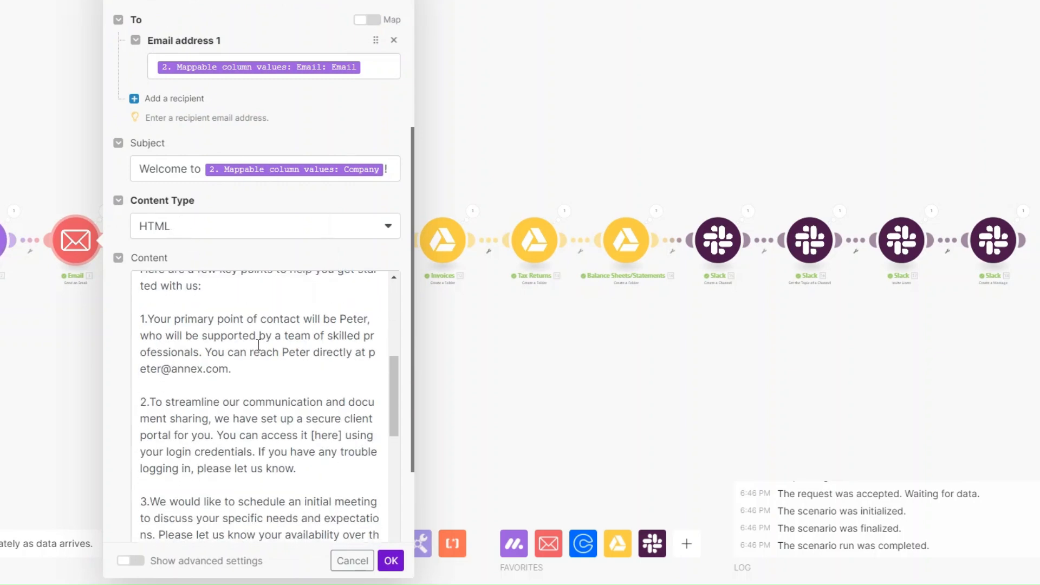
pyautogui.scroll(-3, 259, 345)
pyautogui.scroll(9, 258, 345)
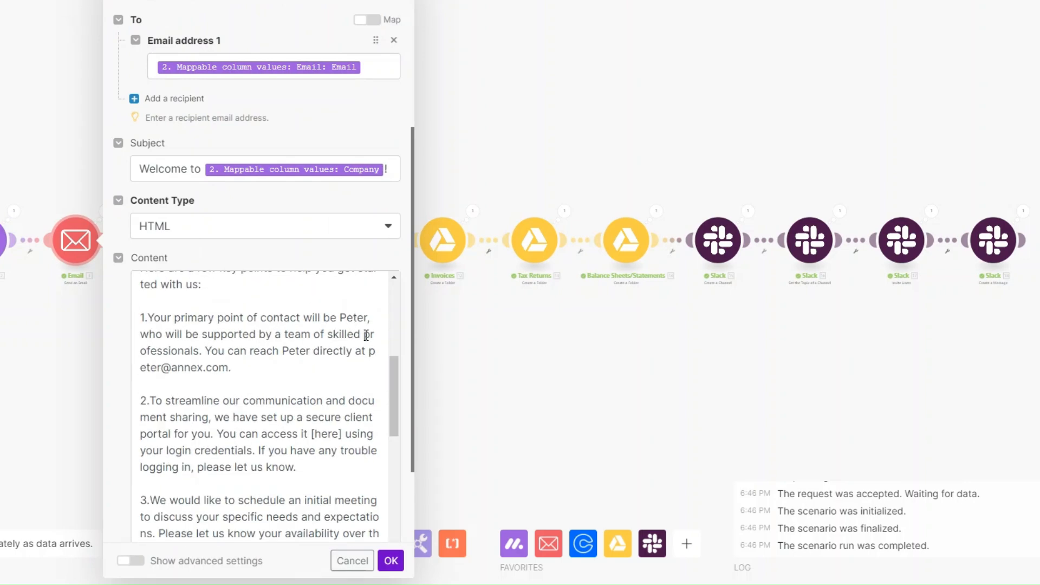
pyautogui.click(282, 352)
pyautogui.moveTo(370, 351); pyautogui.dragTo(233, 368)
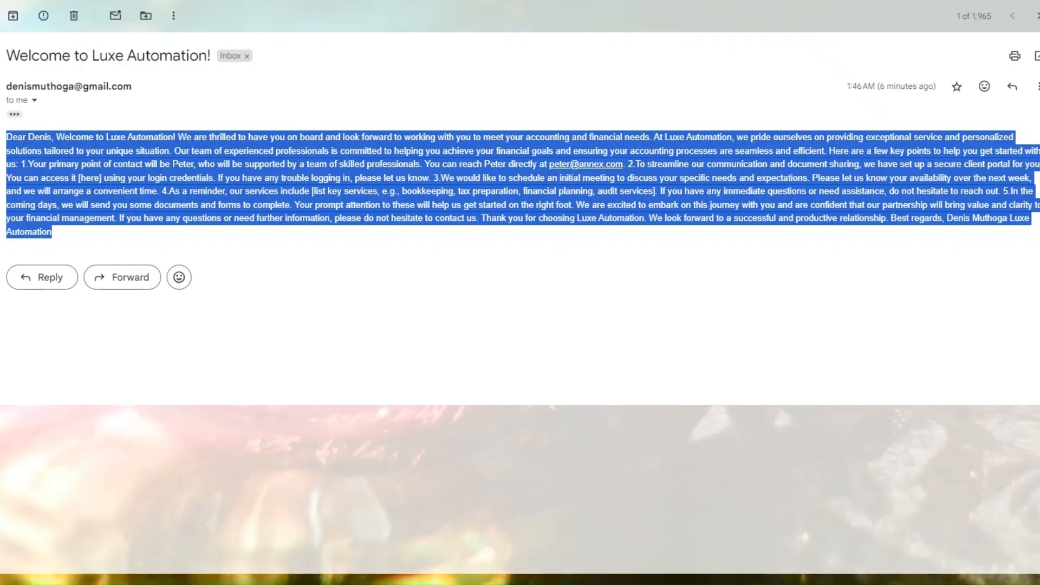
# Step: Switch to Gmail and check the received welcome email's contact address, greeting, company name and subject against the template
pyautogui.click(245, 177)
pyautogui.moveTo(545, 168); pyautogui.dragTo(625, 167)
pyautogui.click(611, 182)
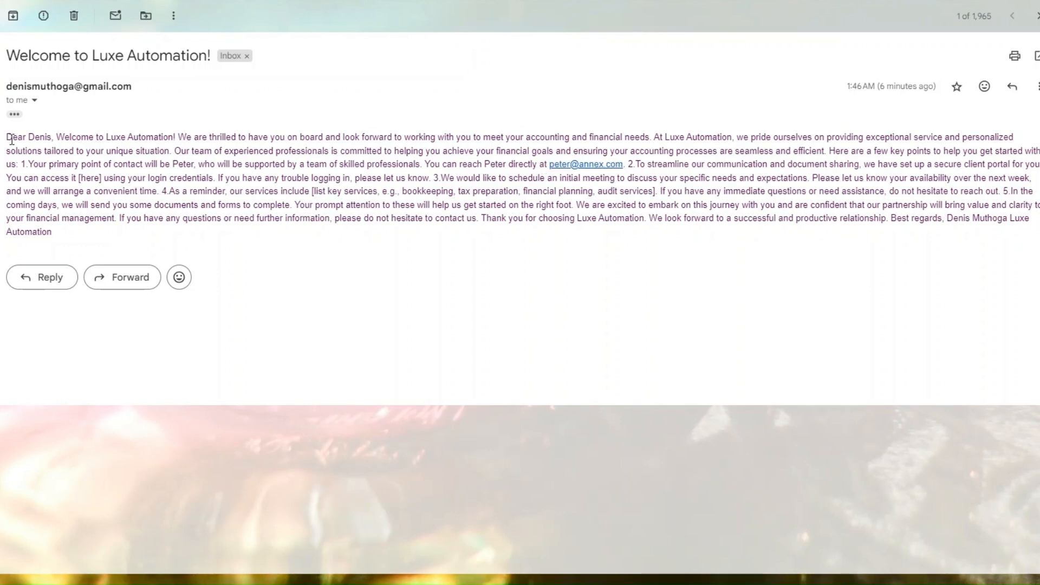
pyautogui.moveTo(8, 135); pyautogui.dragTo(117, 237)
pyautogui.click(45, 142)
pyautogui.moveTo(108, 137); pyautogui.dragTo(178, 137)
pyautogui.click(96, 52)
pyautogui.moveTo(89, 54); pyautogui.dragTo(212, 57)
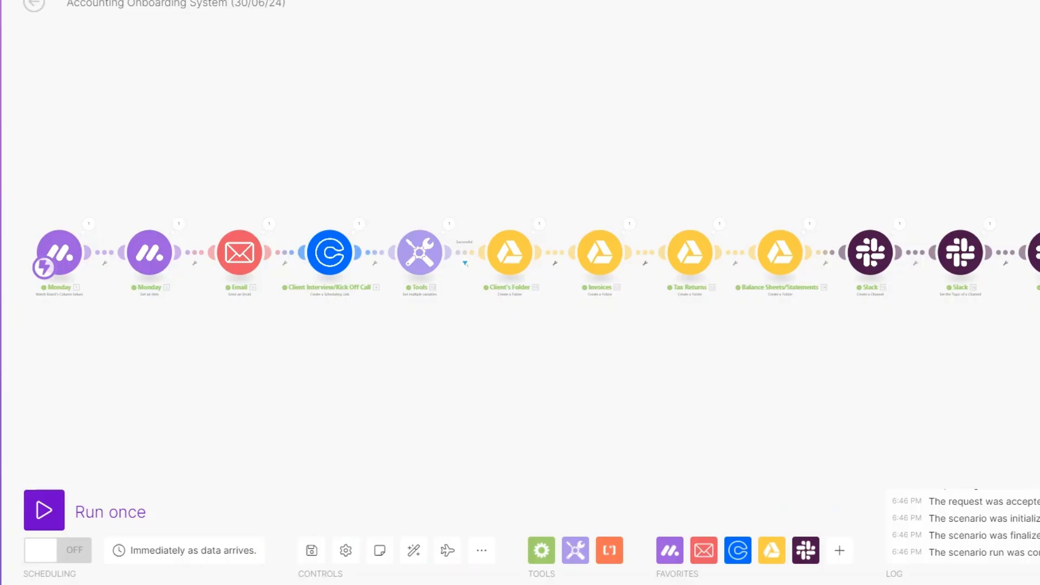
# Step: Check the Create a Channel module's channel name, and inspect the welcome message in Slack's annex channel
pyautogui.click(667, 280)
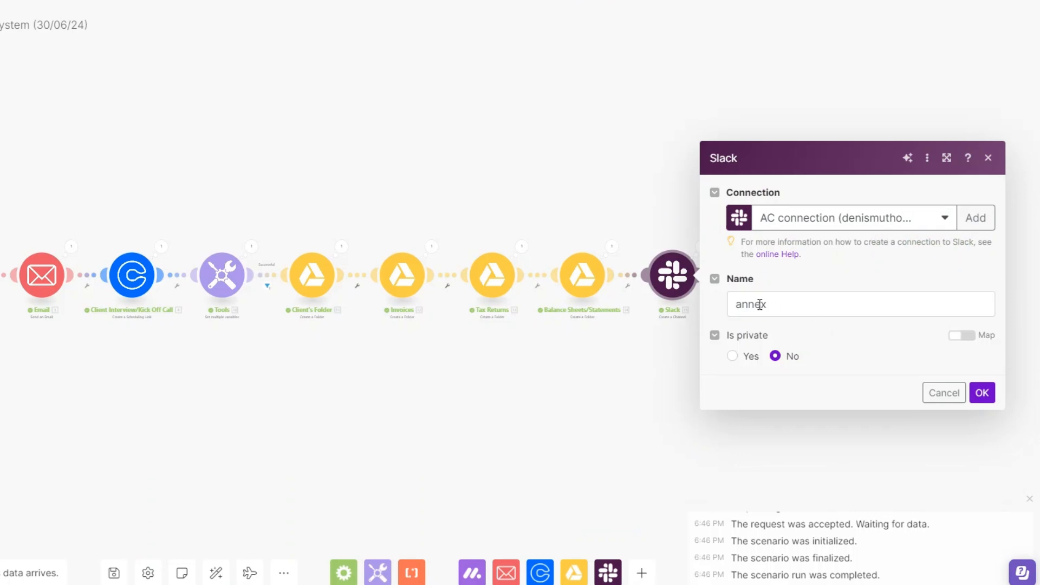
pyautogui.click(774, 304)
pyautogui.click(980, 393)
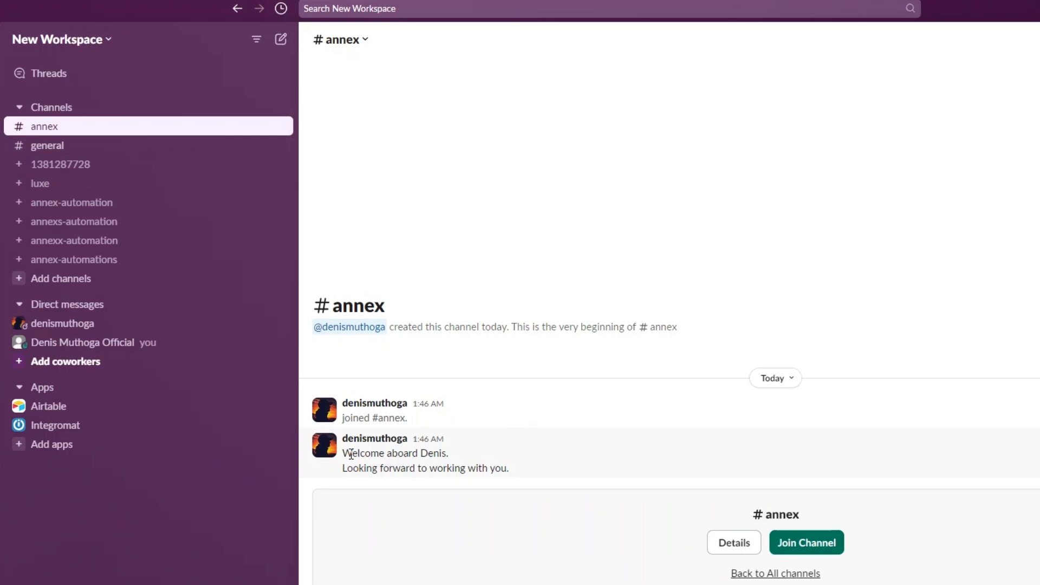
pyautogui.moveTo(345, 454); pyautogui.dragTo(447, 454)
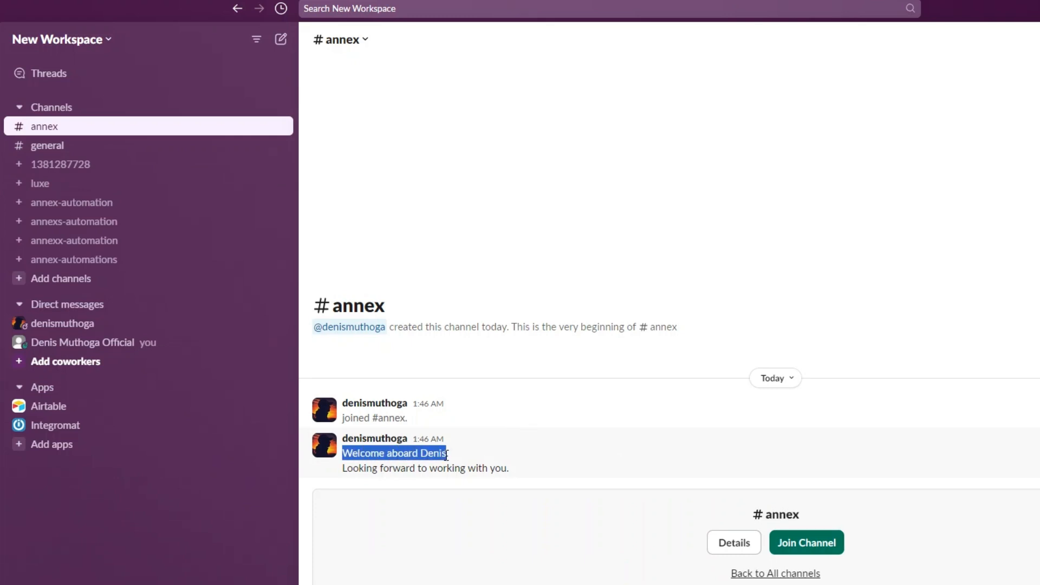
pyautogui.click(463, 452)
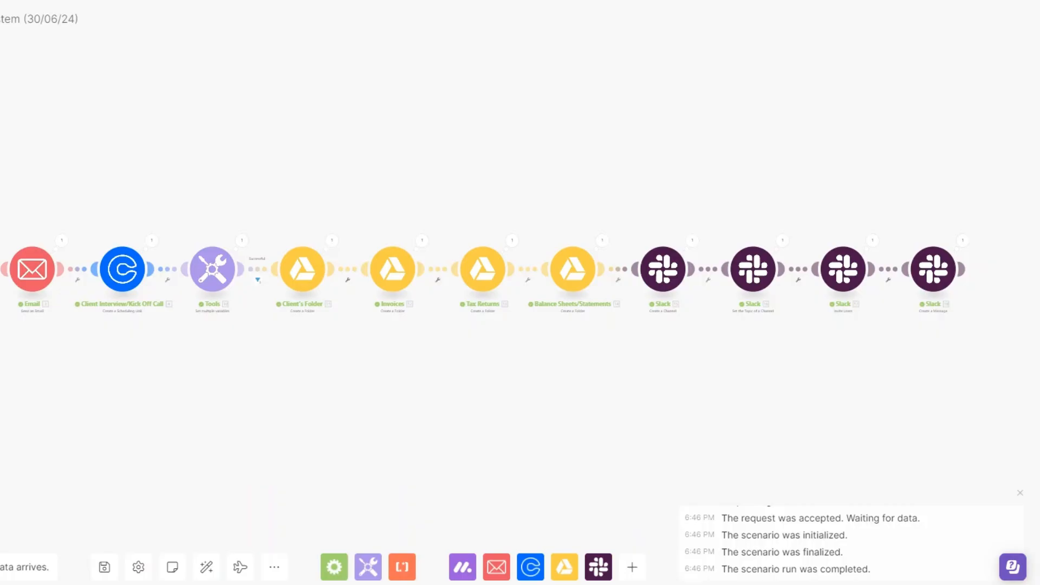
# Step: Review the Create a Message module's text in Make, and check the topic and topic updates in Slack's general channel
pyautogui.click(931, 273)
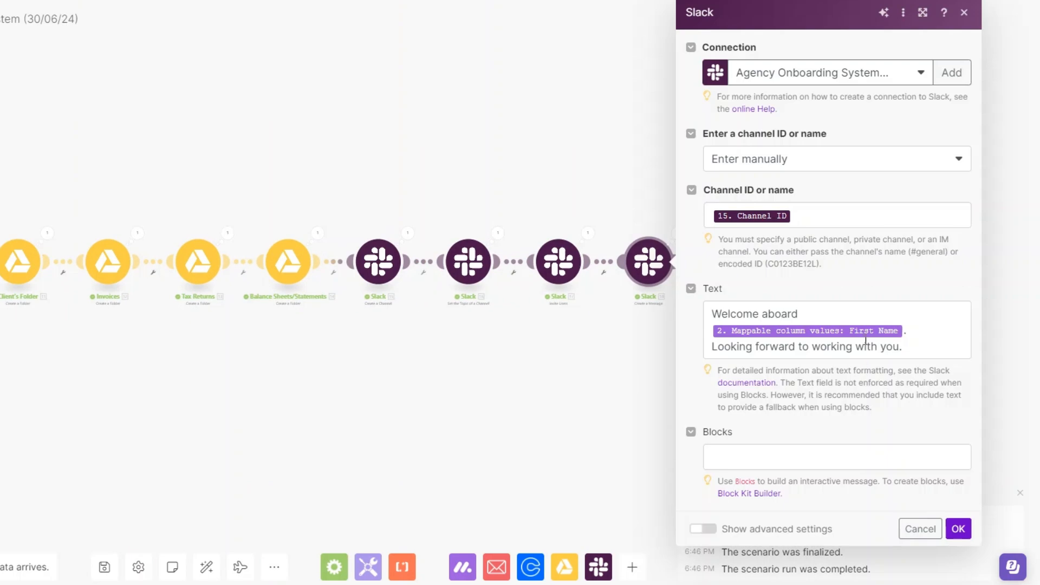
pyautogui.click(958, 528)
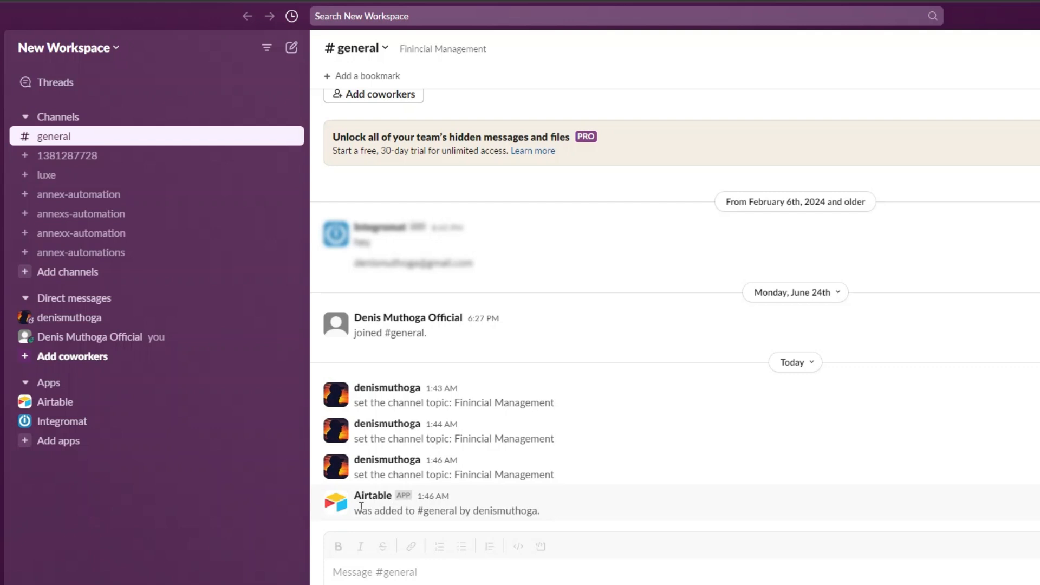
pyautogui.moveTo(385, 496); pyautogui.dragTo(594, 528)
pyautogui.moveTo(399, 49); pyautogui.dragTo(483, 49)
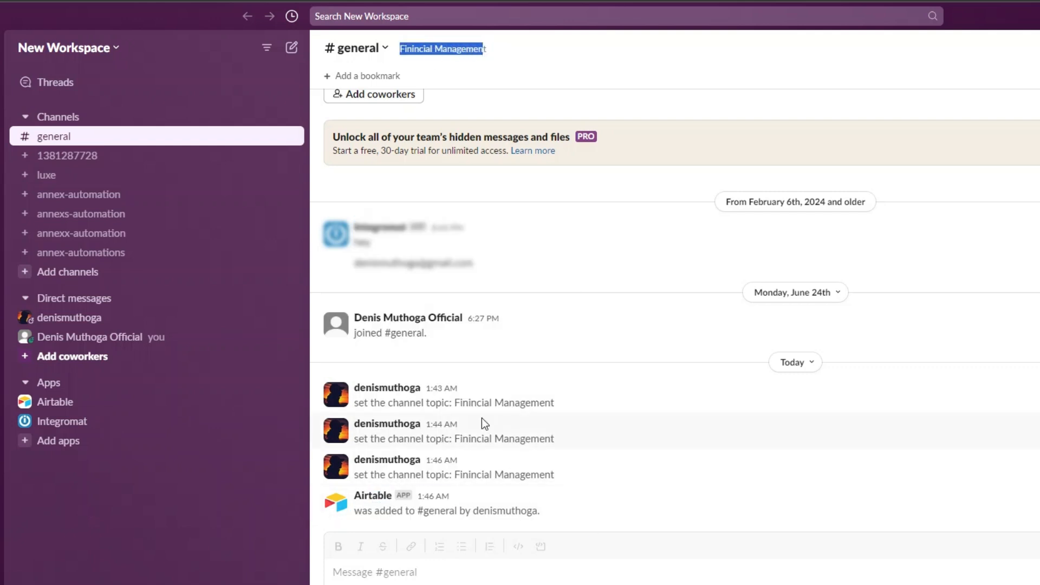
pyautogui.moveTo(454, 404); pyautogui.dragTo(572, 410)
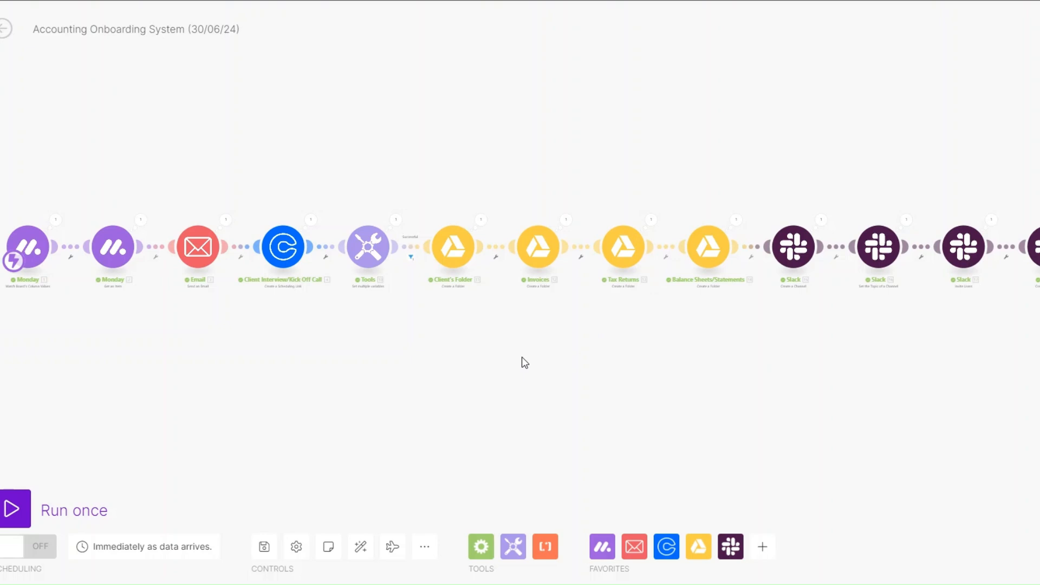
# Step: Select all four Slack modules and move them together to leave a gap after the Balance Sheets/Statements module
pyautogui.moveTo(482, 334); pyautogui.dragTo(448, 337)
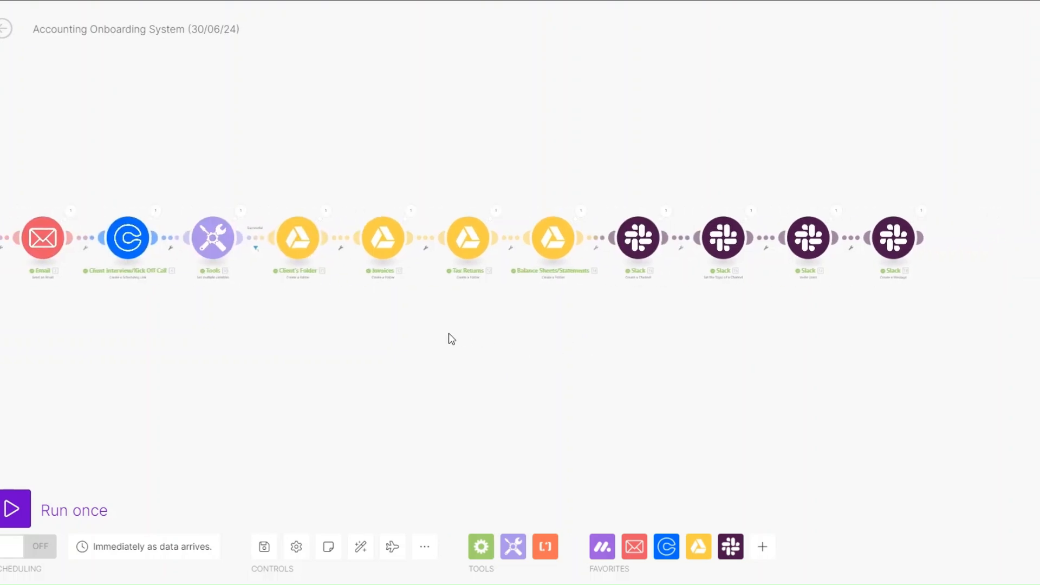
pyautogui.moveTo(593, 165); pyautogui.dragTo(811, 306)
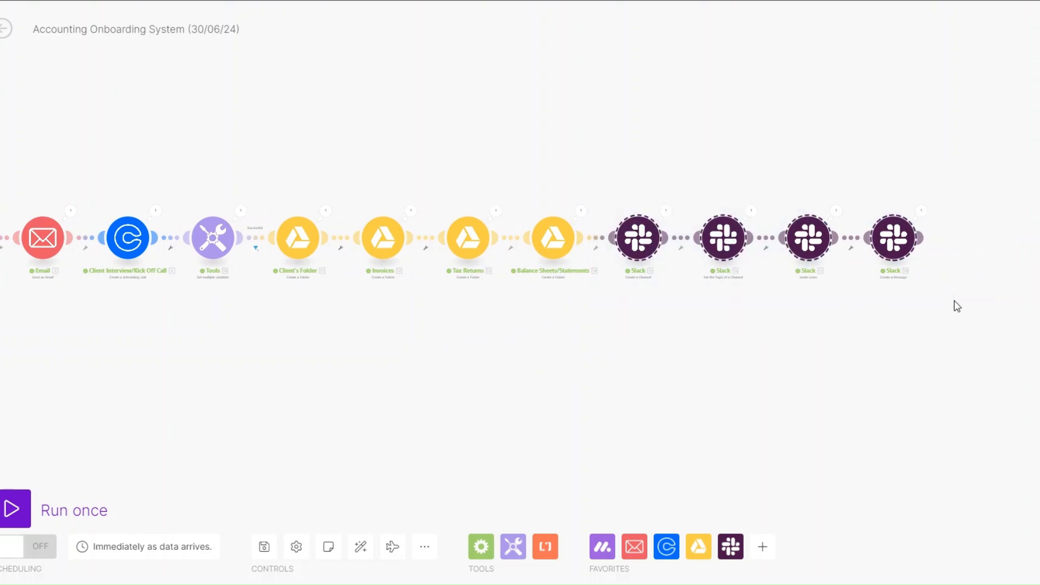
pyautogui.moveTo(635, 247); pyautogui.dragTo(729, 243)
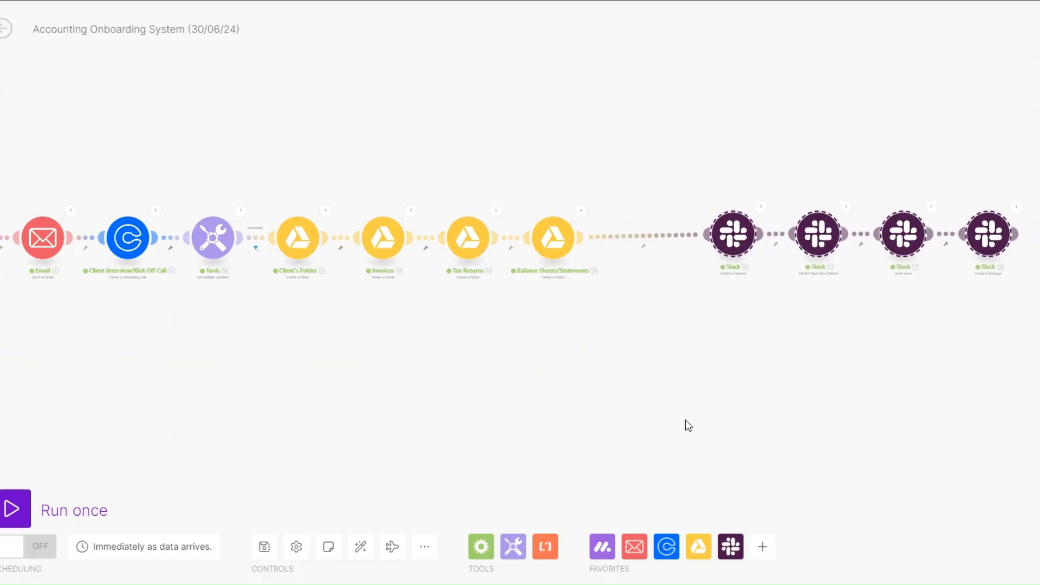
# Step: Add a Router between the Balance Sheets/Statements module and the Slack chain, and copy the four selected Slack modules
pyautogui.click(481, 559)
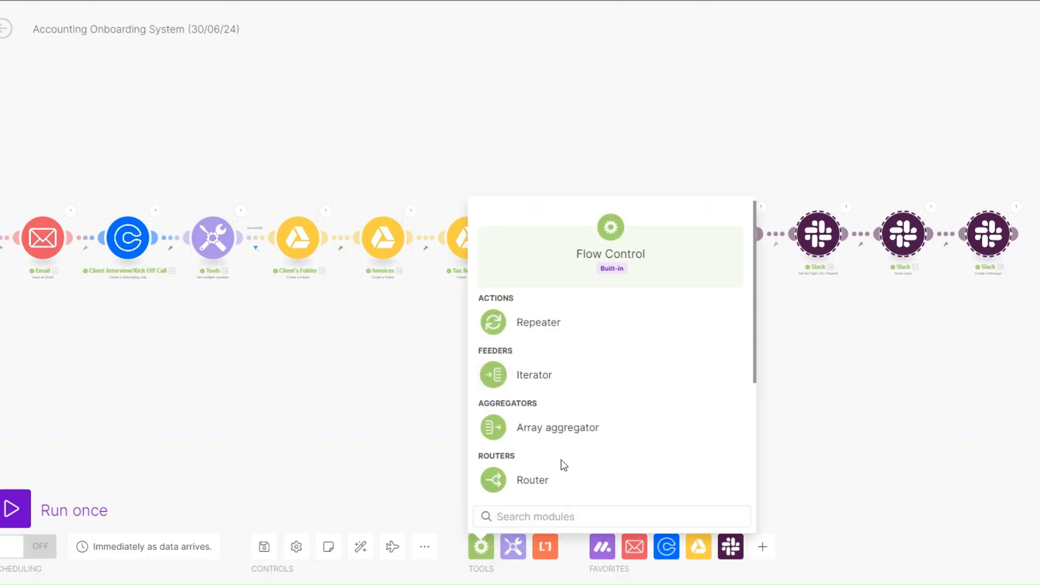
pyautogui.click(533, 481)
pyautogui.moveTo(548, 484); pyautogui.dragTo(617, 366)
pyautogui.rightClick(740, 241)
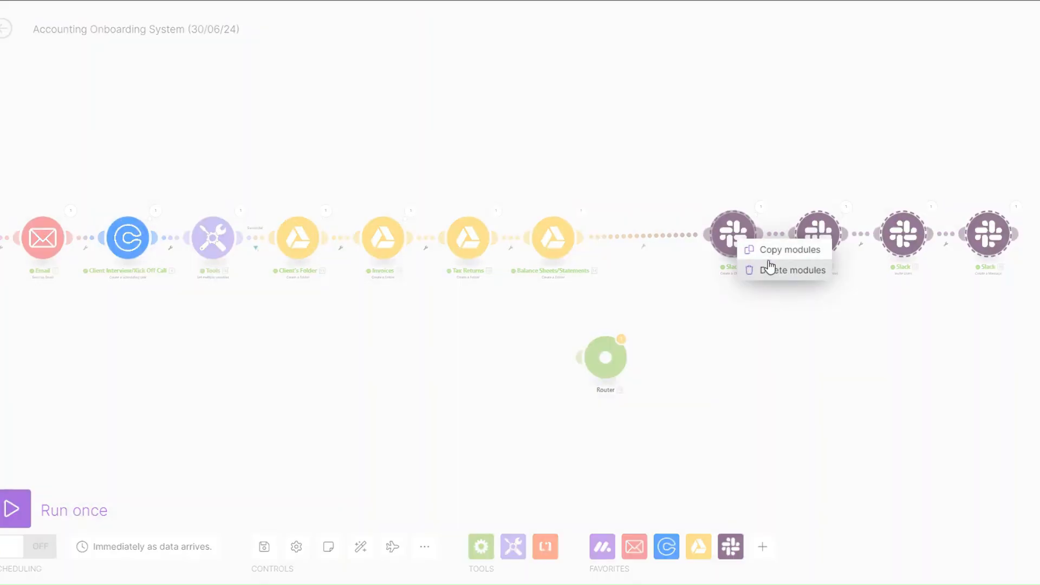
pyautogui.click(704, 325)
pyautogui.moveTo(614, 381); pyautogui.dragTo(651, 242)
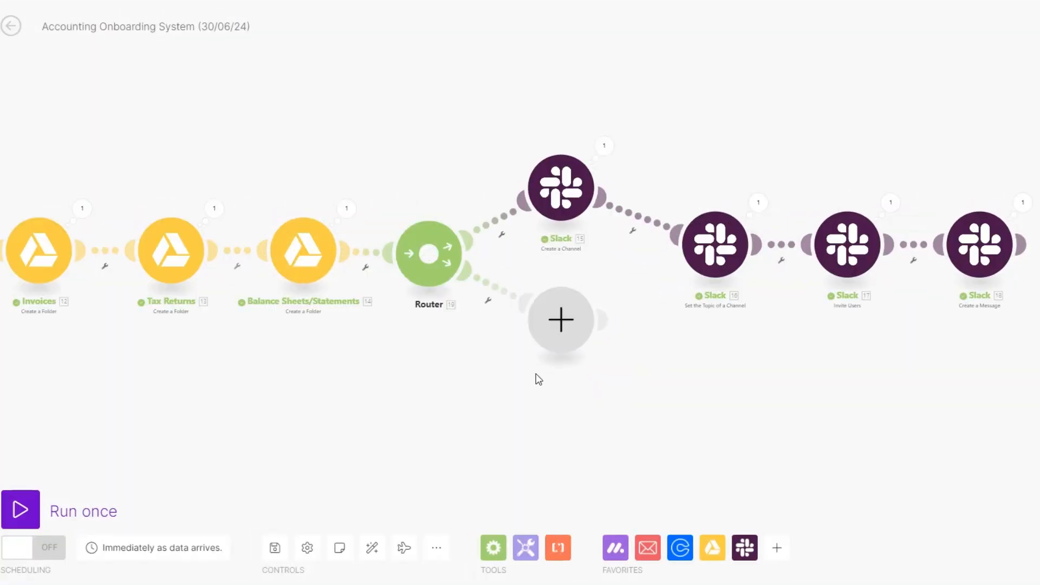
# Step: Paste the copied Slack modules, connect them as the Router's second route in place of the empty module, and auto-align the layout
pyautogui.moveTo(568, 346); pyautogui.dragTo(529, 385)
pyautogui.rightClick(665, 395)
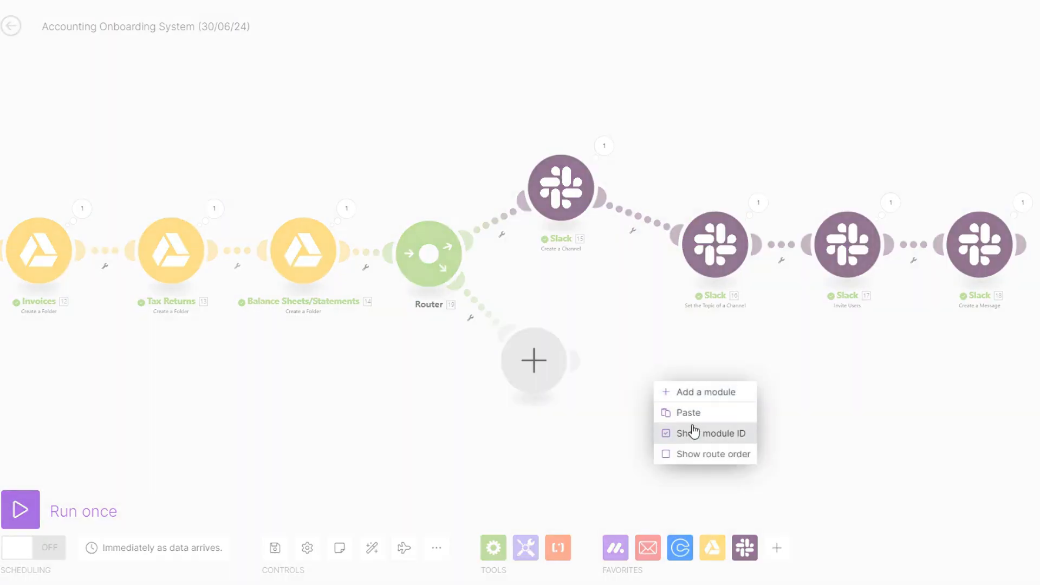
pyautogui.click(683, 416)
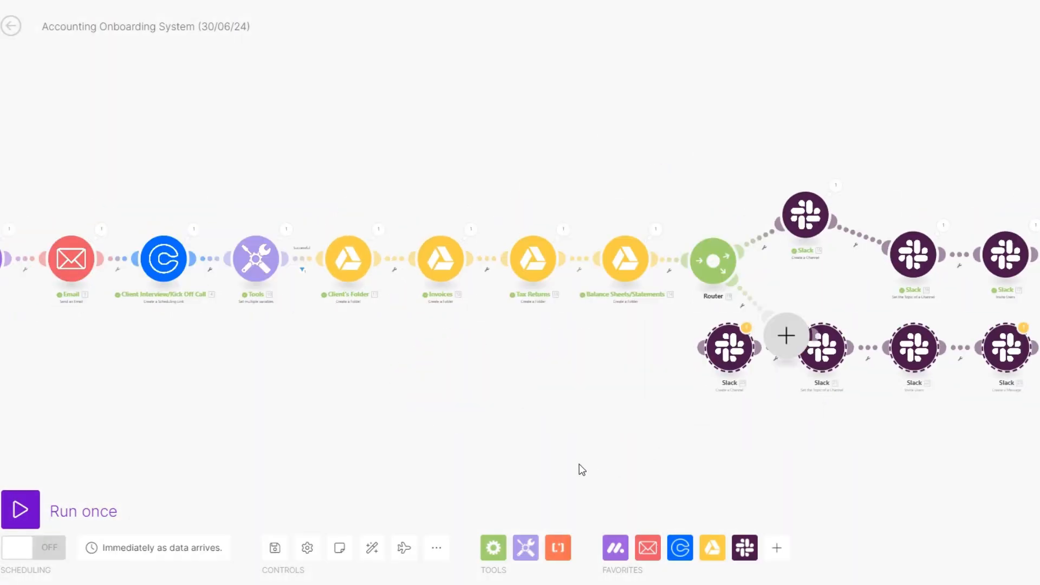
pyautogui.scroll(-2, 579, 463)
pyautogui.moveTo(569, 445); pyautogui.dragTo(362, 437)
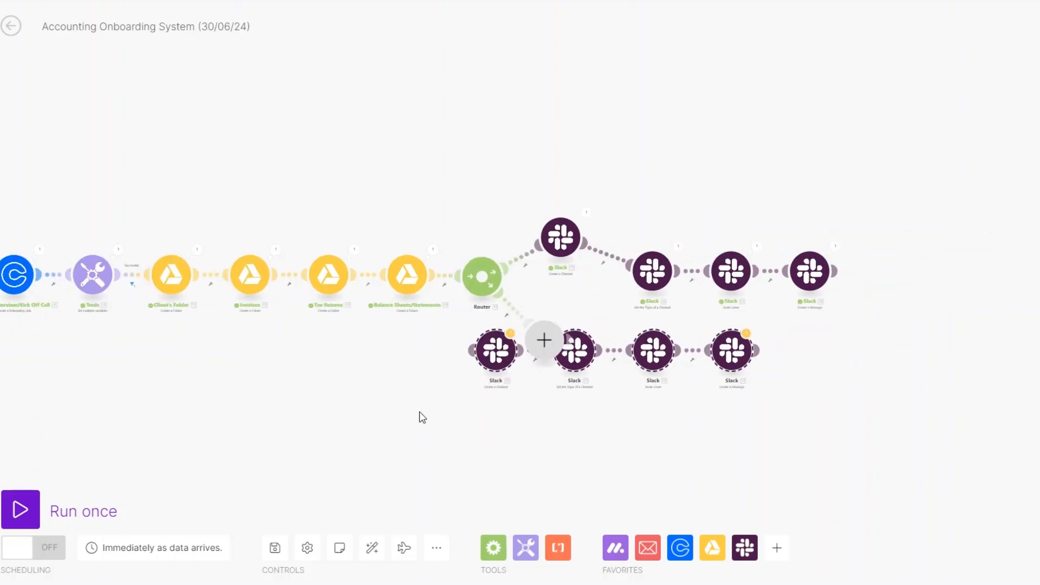
pyautogui.rightClick(543, 342)
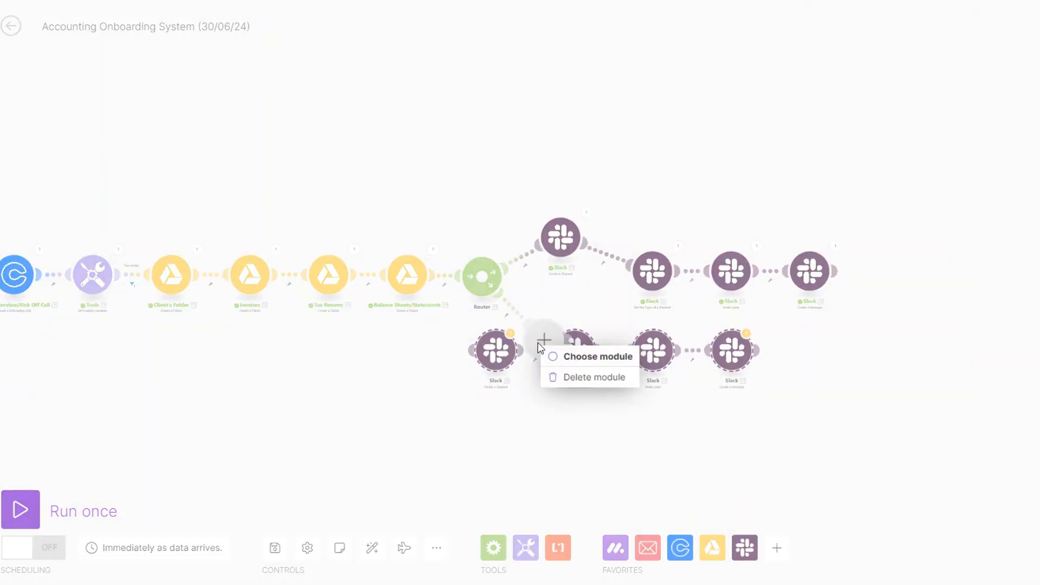
pyautogui.click(576, 377)
pyautogui.moveTo(571, 361); pyautogui.dragTo(653, 366)
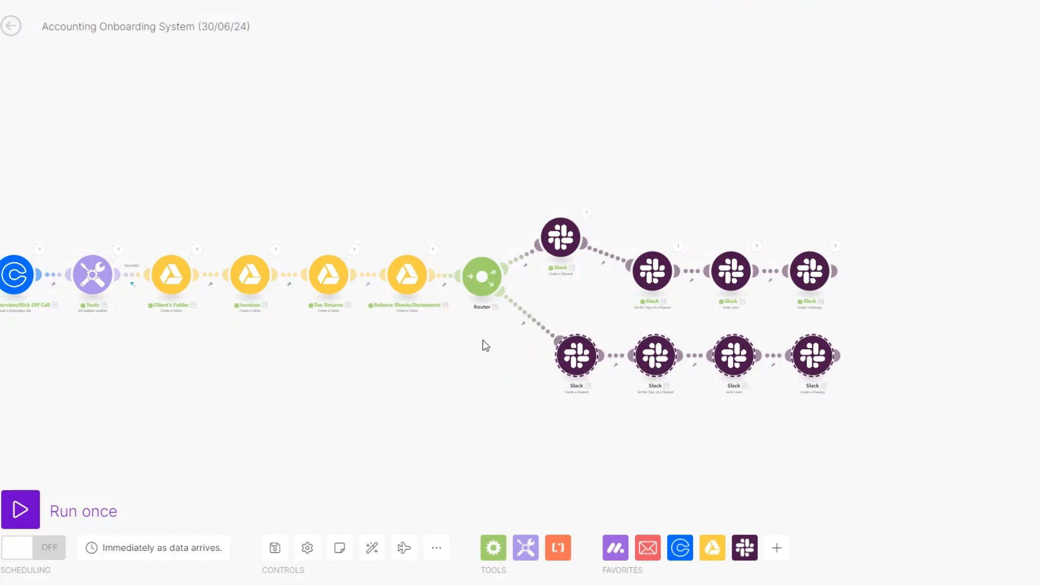
pyautogui.click(373, 548)
# Step: Start a filter on the Router's first route, leading to the original Slack modules, and label it "Internal"
pyautogui.moveTo(547, 448); pyautogui.dragTo(474, 449)
pyautogui.scroll(3, 792, 326)
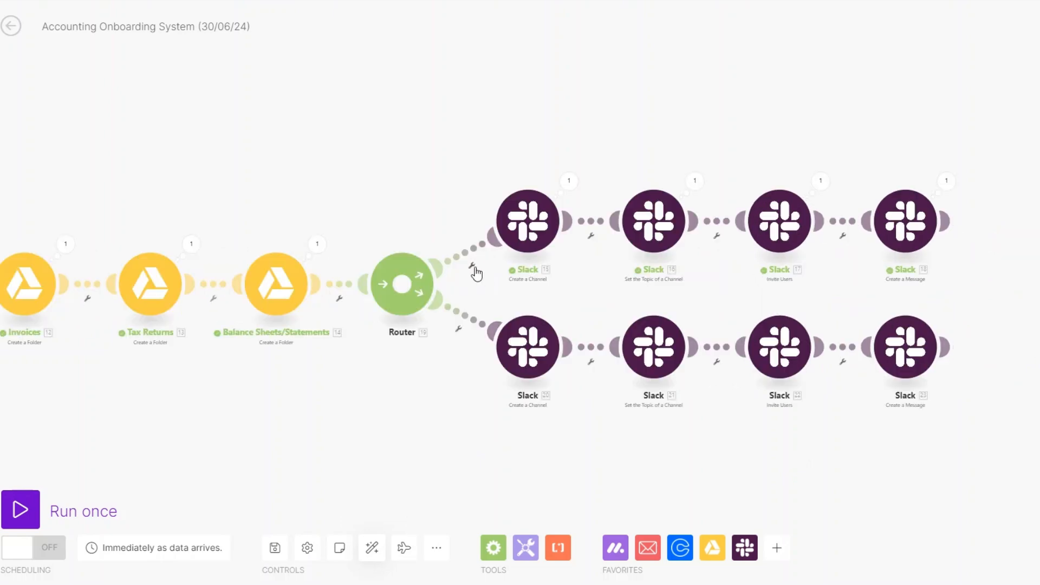
pyautogui.click(472, 265)
pyautogui.click(474, 280)
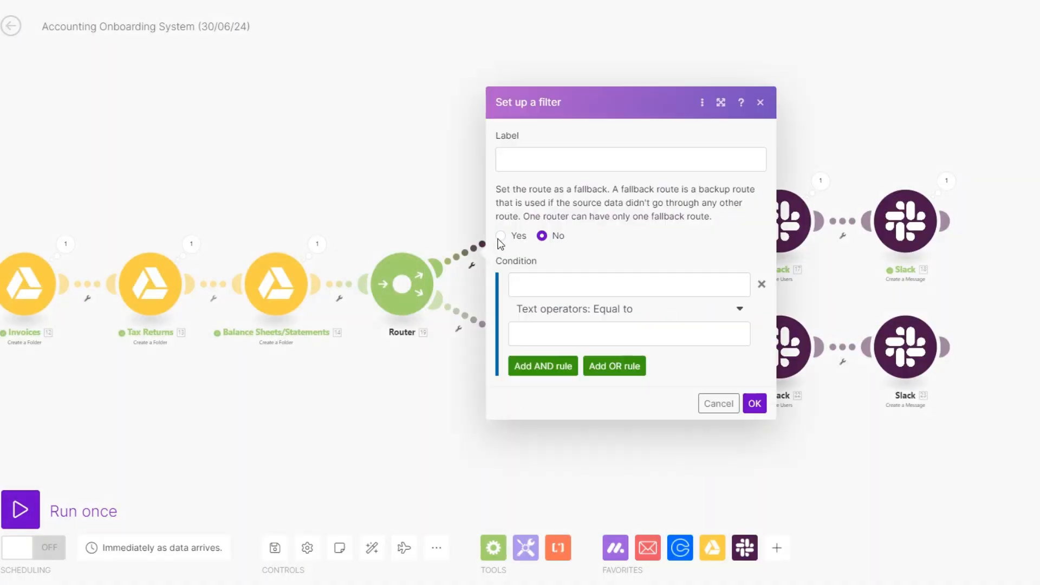
pyautogui.click(539, 157)
pyautogui.write('Int')
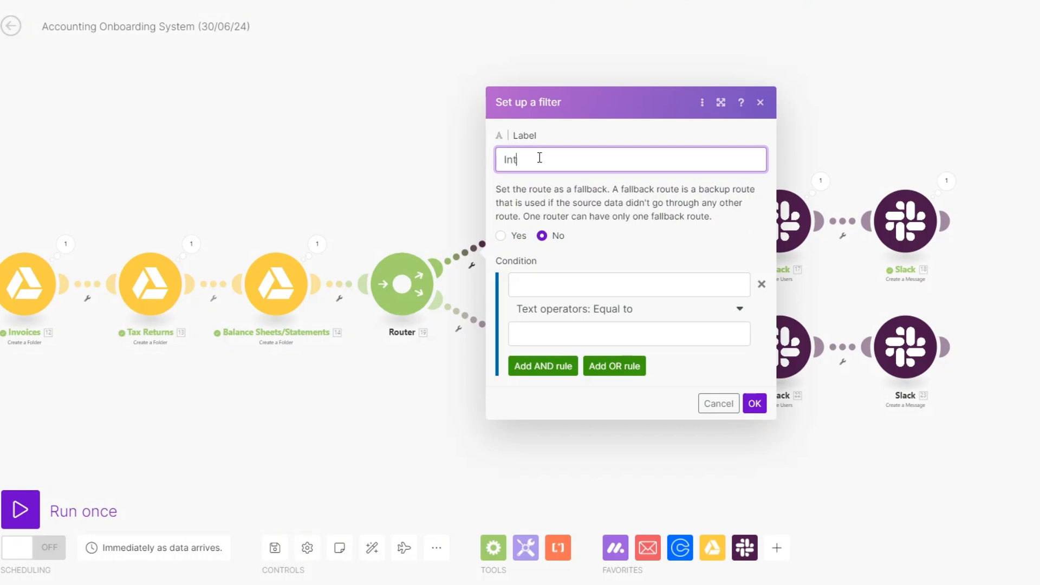
pyautogui.write('ernal')
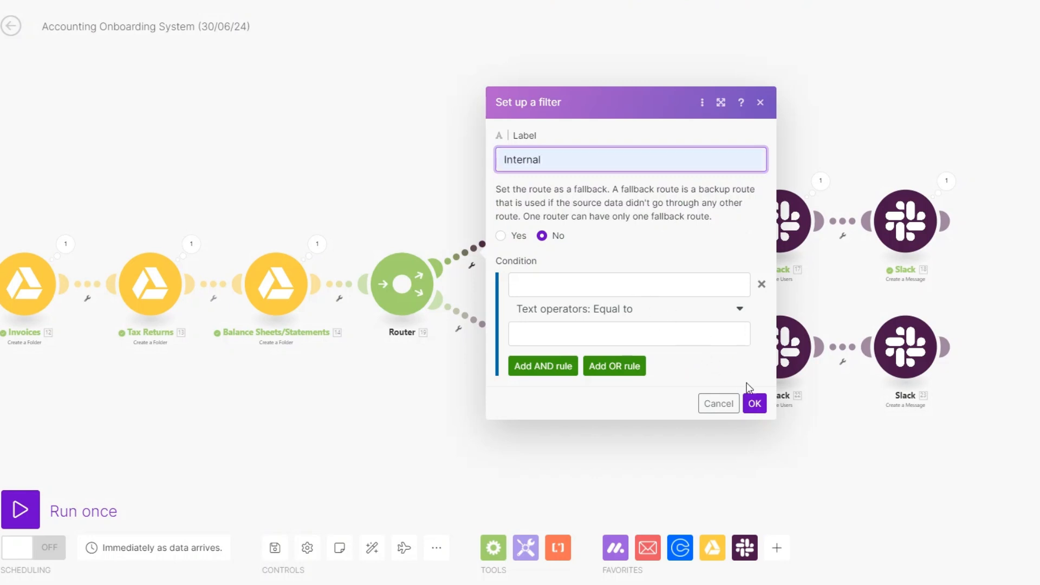
# Step: Enter "Internal" as the first value of the filter's text Equal to condition and save the filter
pyautogui.click(646, 288)
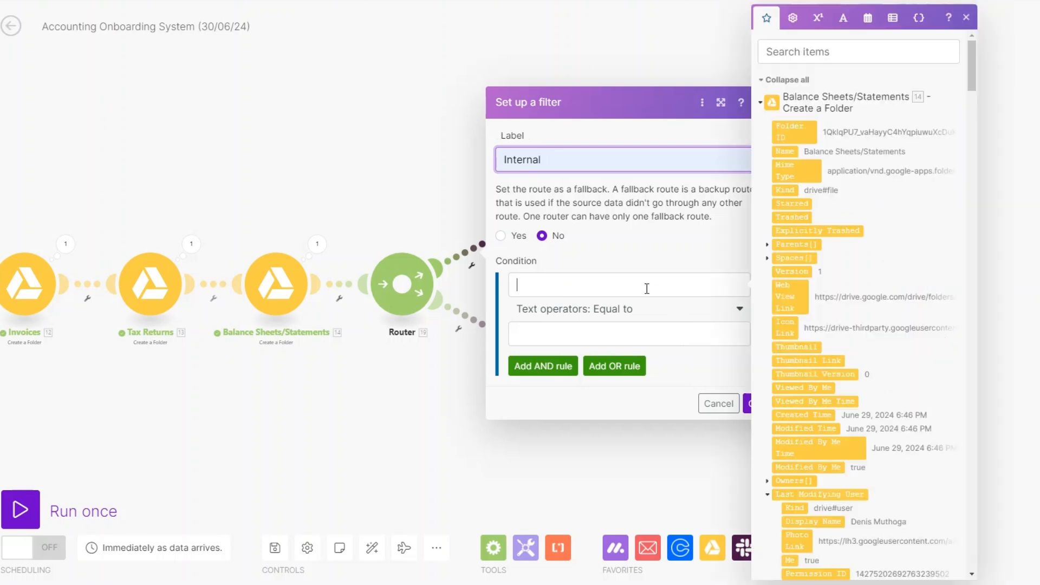
pyautogui.write('In')
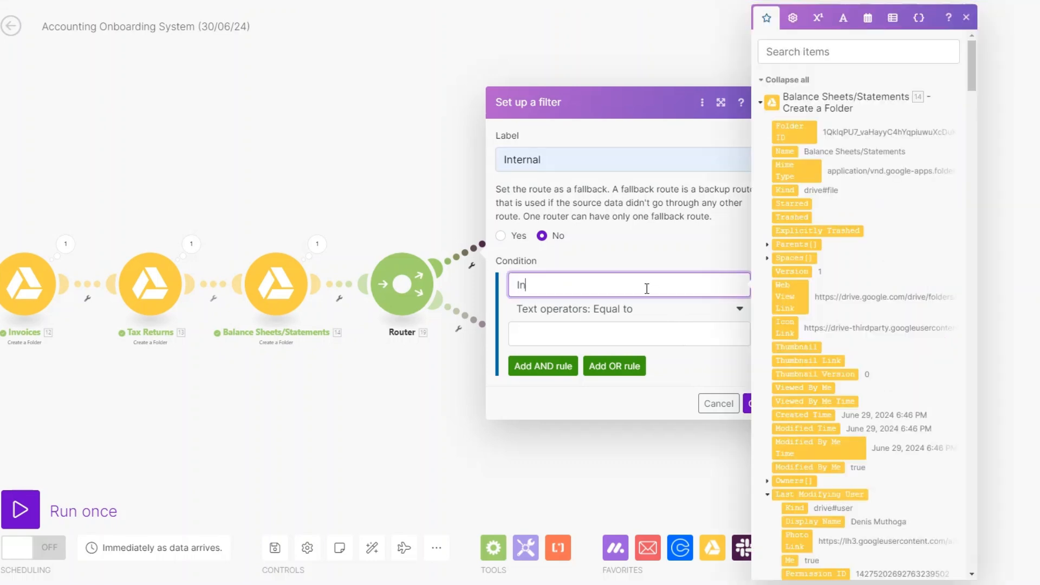
pyautogui.write('ternal')
pyautogui.click(661, 333)
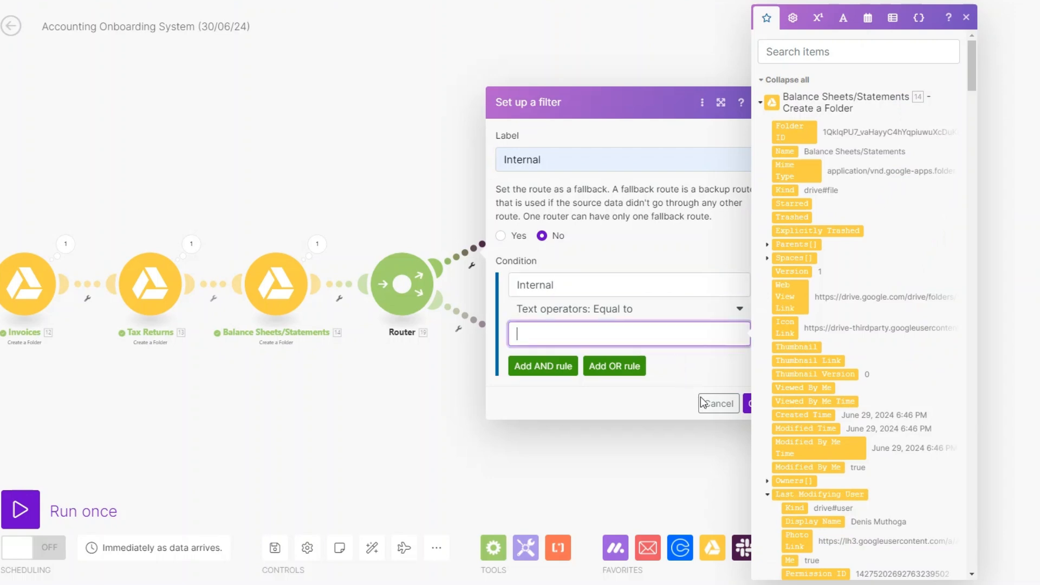
pyautogui.click(754, 403)
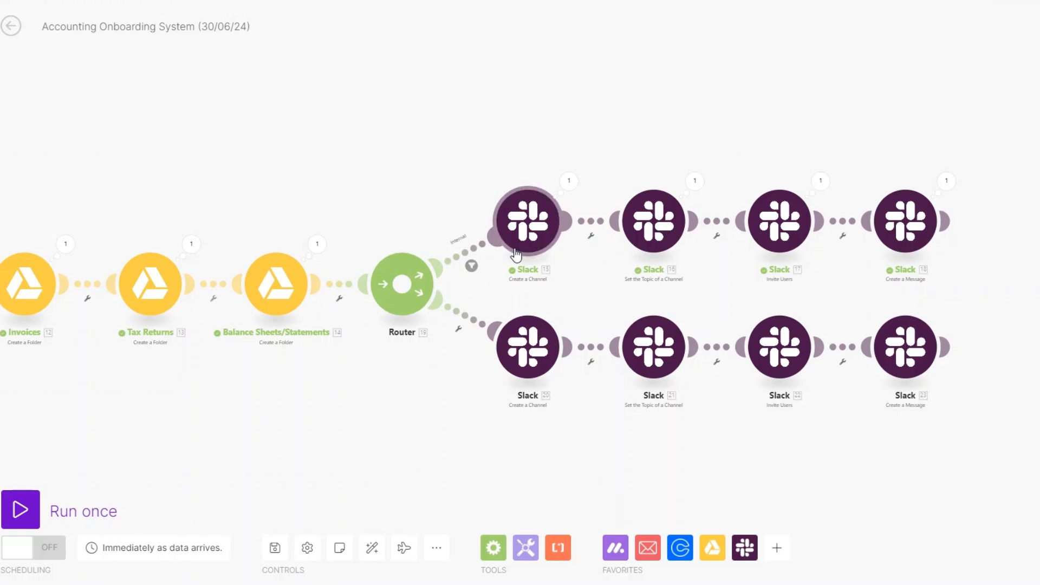
# Step: Add a filter labelled "External" to the Router's second route with "External" as the condition's first value, and auto-align the scenario
pyautogui.click(458, 330)
pyautogui.click(458, 342)
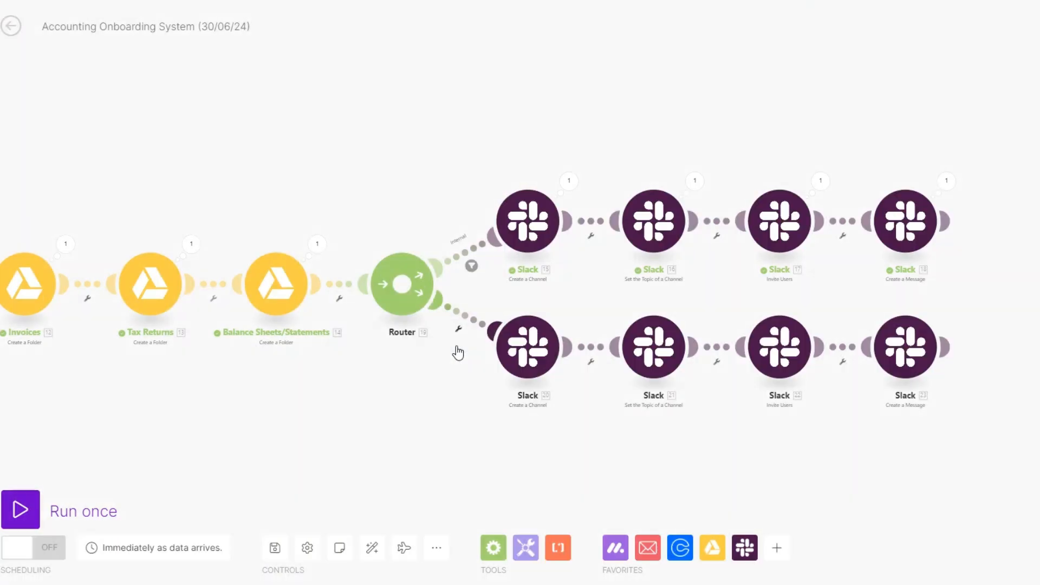
pyautogui.click(539, 223)
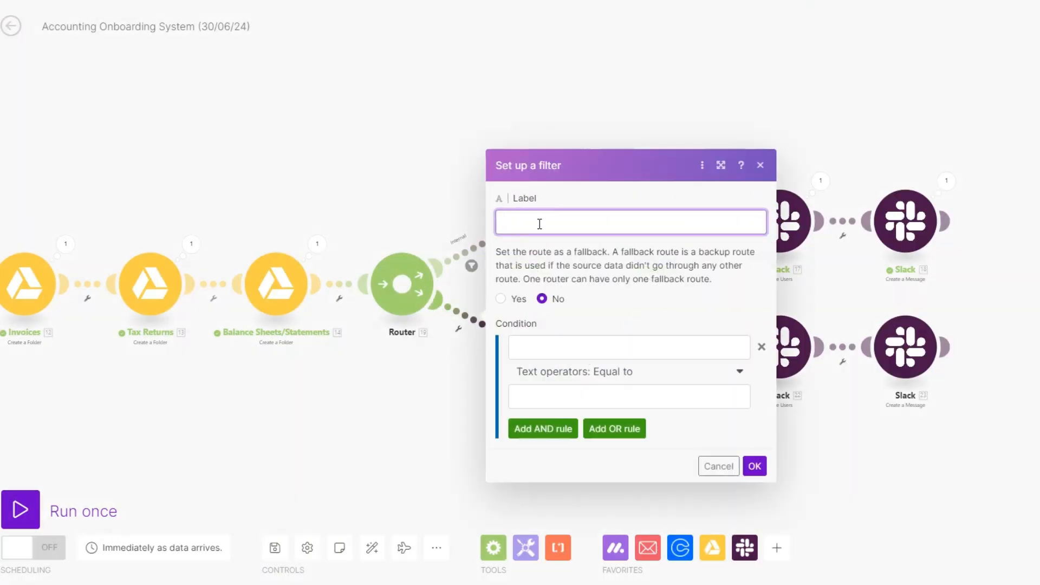
pyautogui.write('External')
pyautogui.click(558, 351)
pyautogui.write('External')
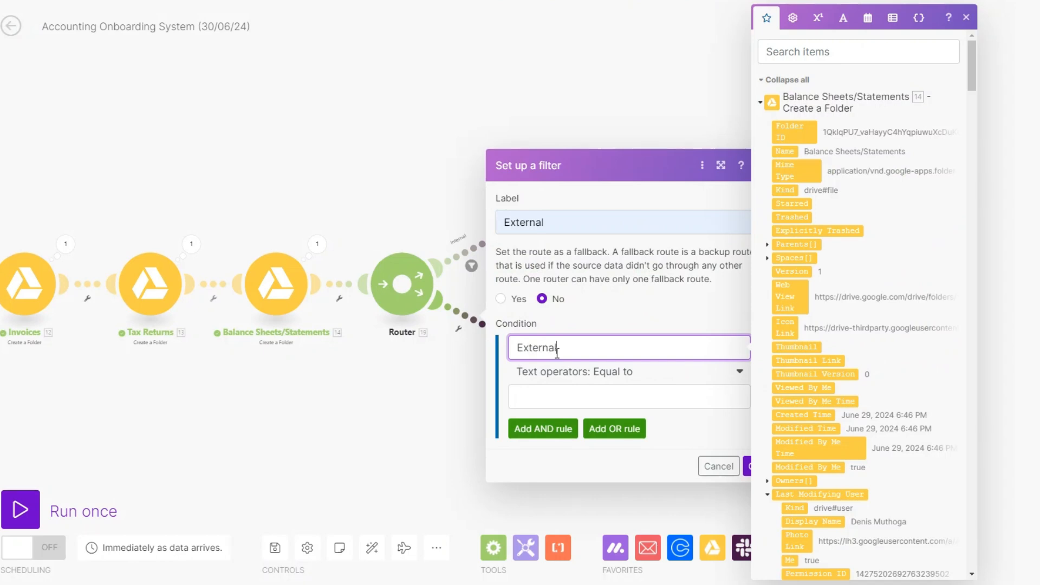
pyautogui.click(598, 399)
pyautogui.click(748, 466)
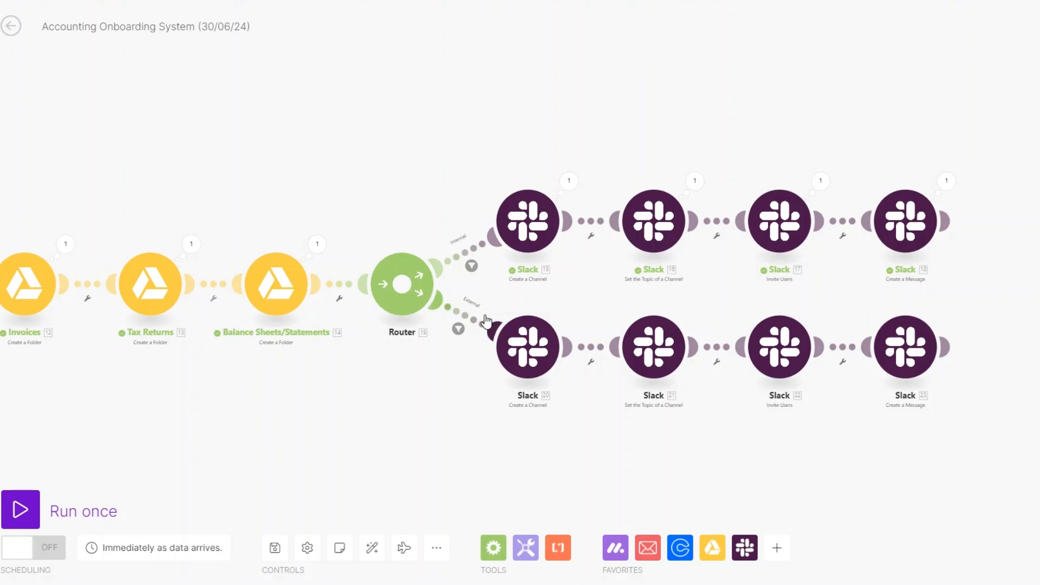
pyautogui.click(372, 547)
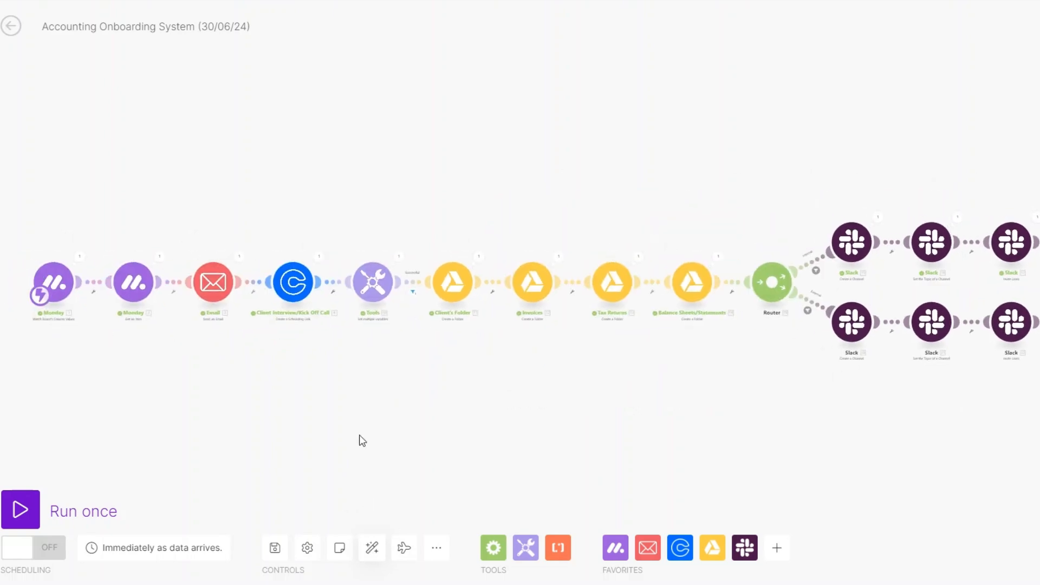